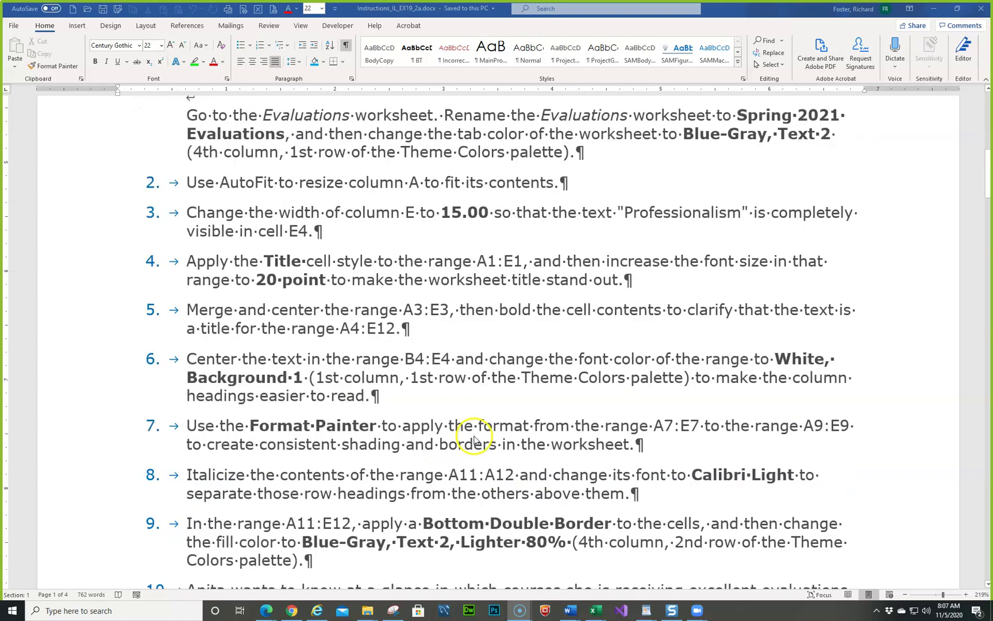
Read through the project instructions down to the Spring 2021 Evaluations final figure, and return to the beginning of the document.
scroll(381, 392, down, 2)
scroll(331, 365, down, 1)
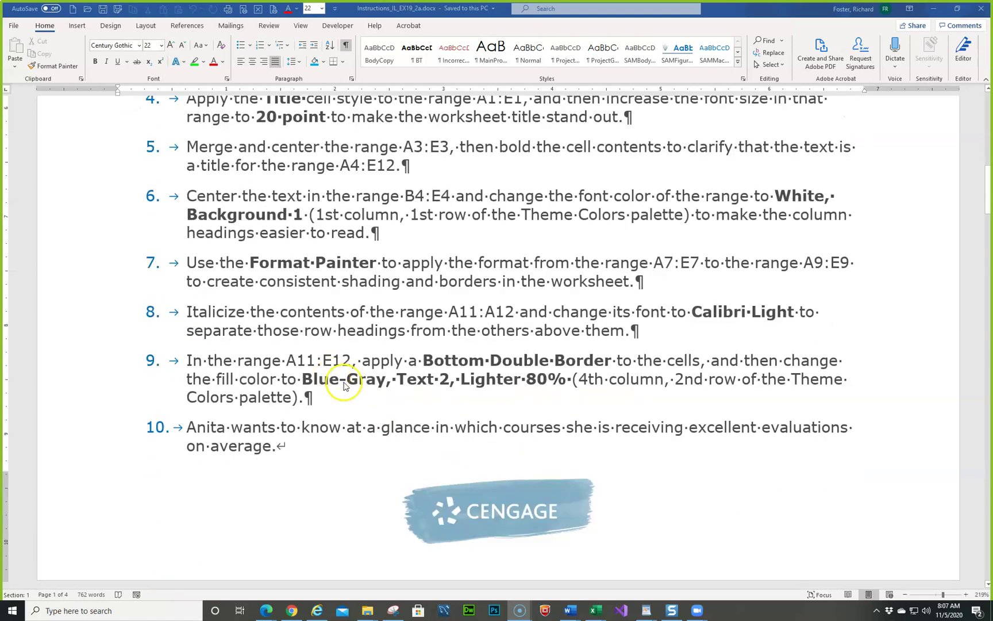
scroll(480, 373, down, 1)
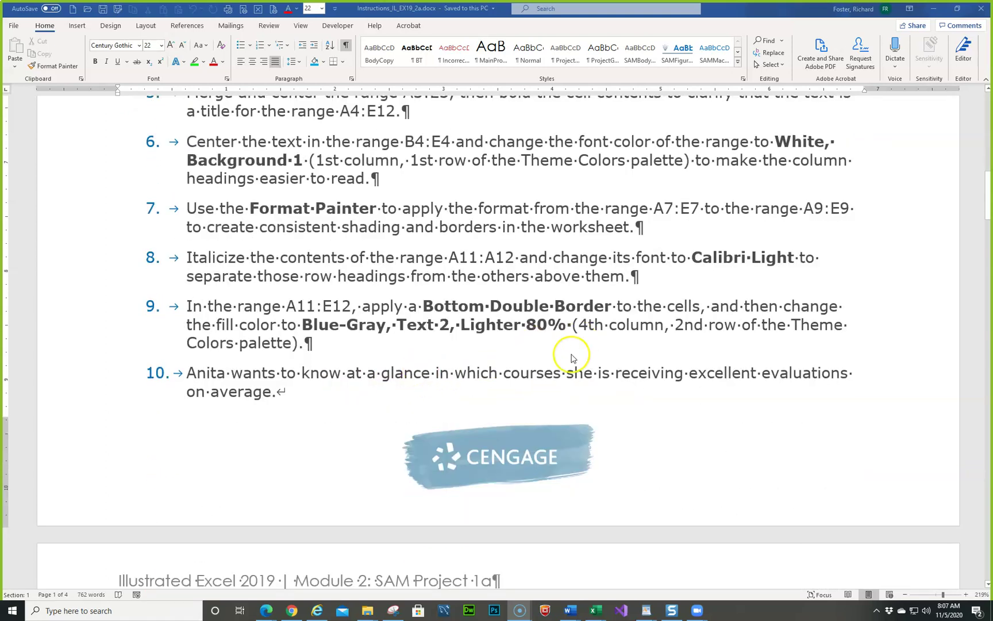
scroll(572, 412, down, 6)
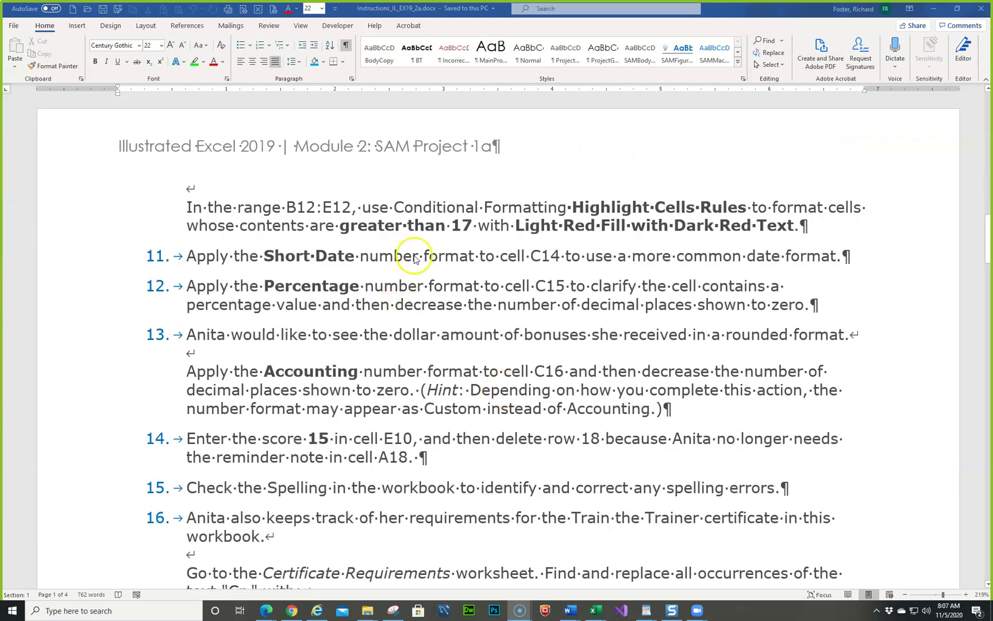
scroll(422, 356, down, 1)
scroll(421, 368, down, 5)
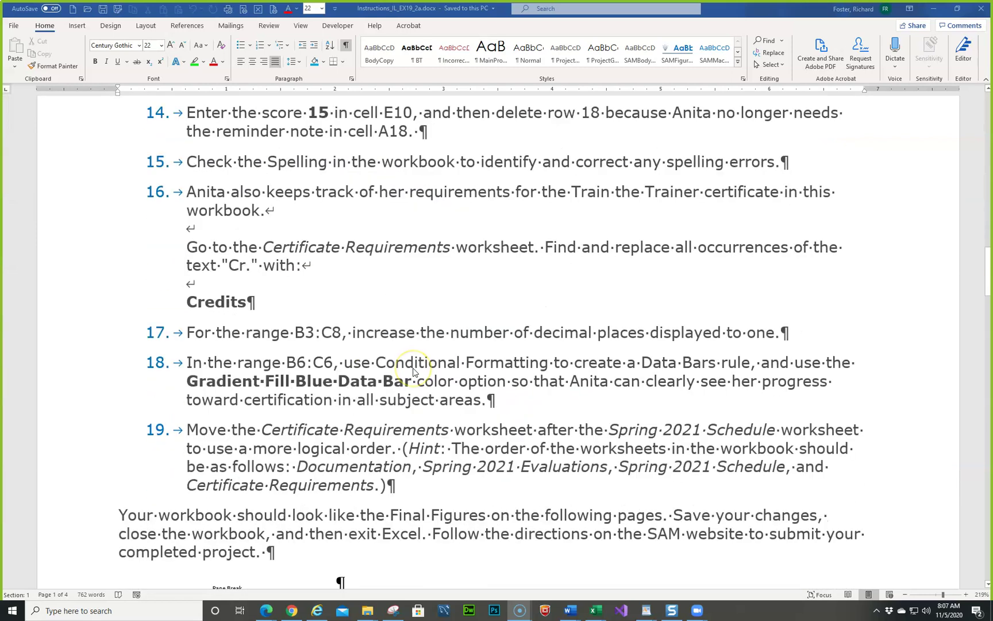
scroll(390, 295, down, 2)
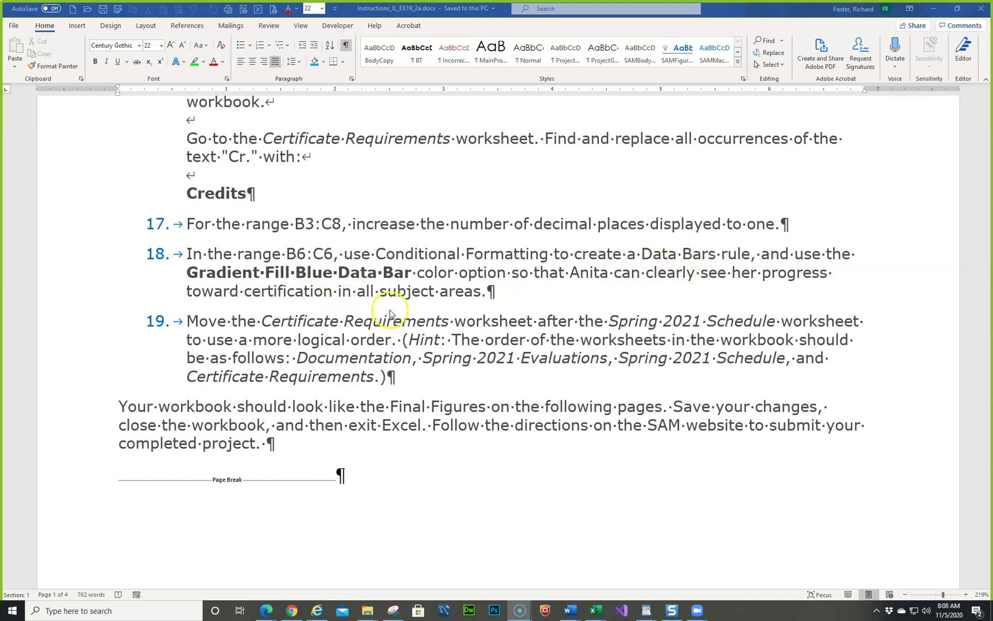
scroll(389, 313, down, 10)
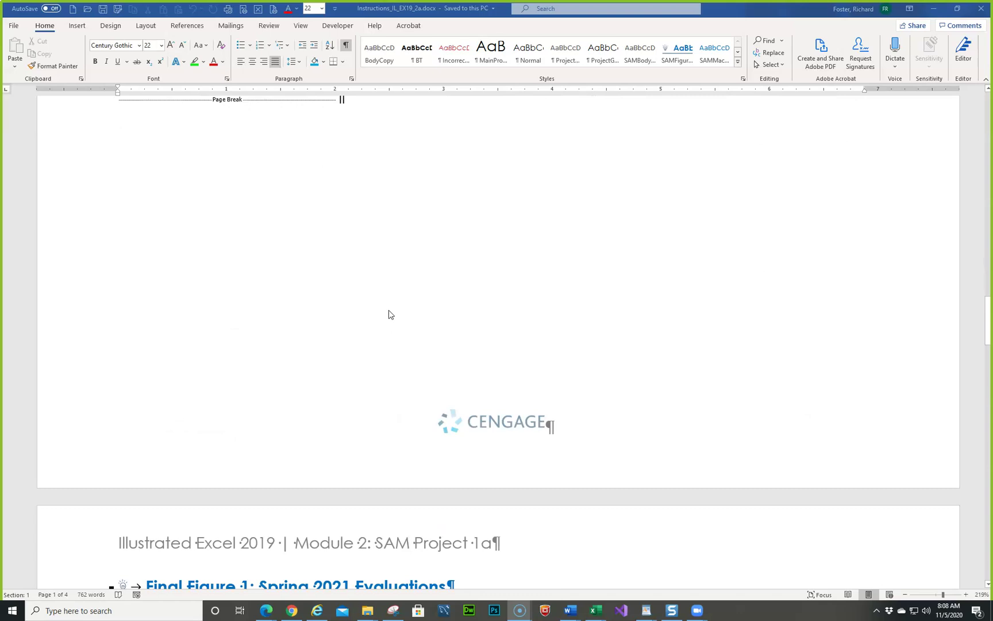
scroll(403, 305, down, 2)
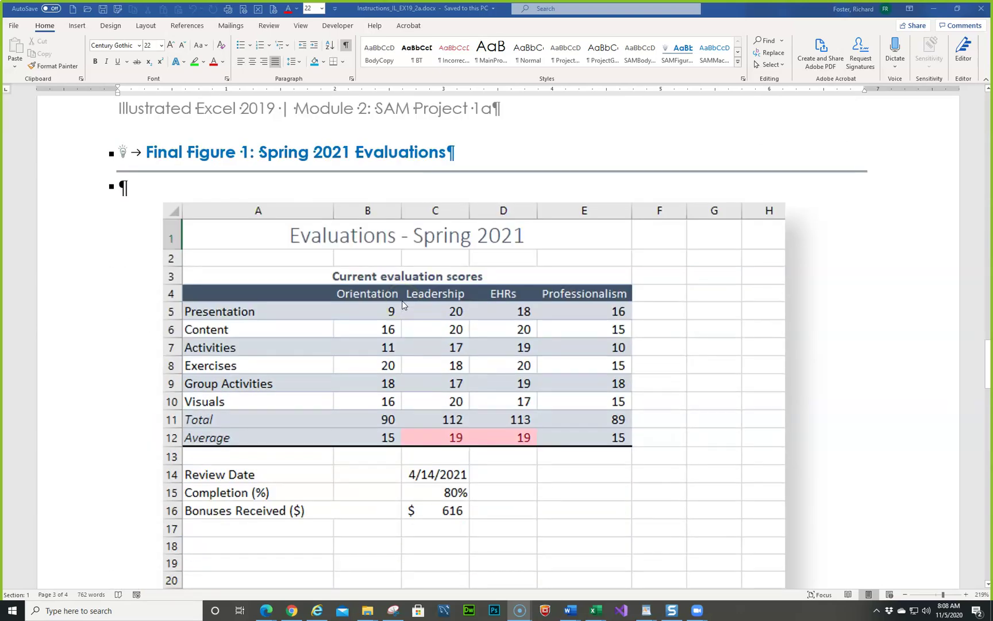
scroll(402, 304, up, 20)
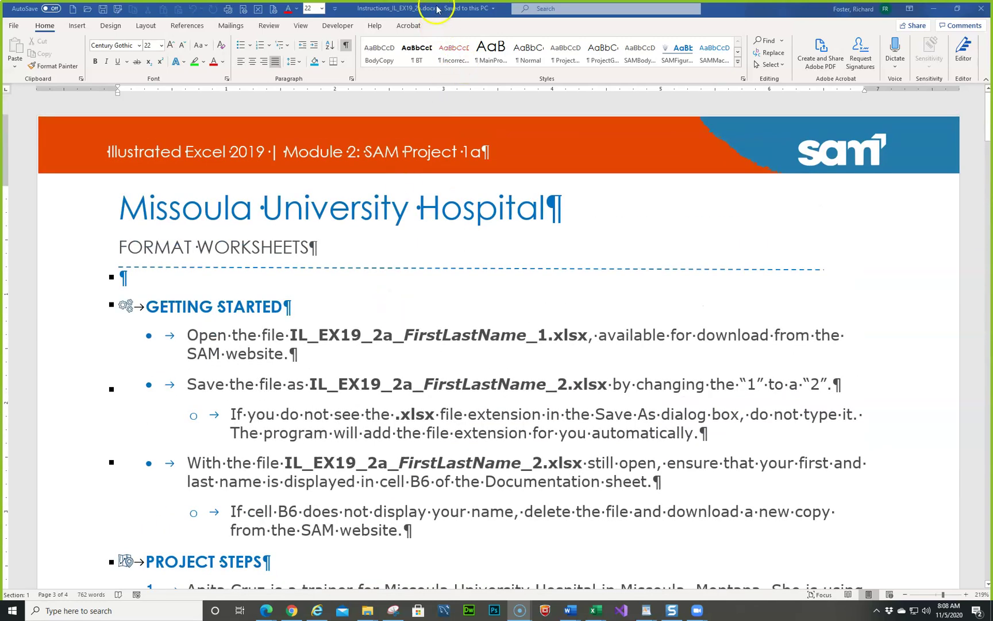
Open the IL_EX19_2a workbook ending in _1 from the Module-02 folder in Excel and enable editing.
drag(438, 11, 1, 109)
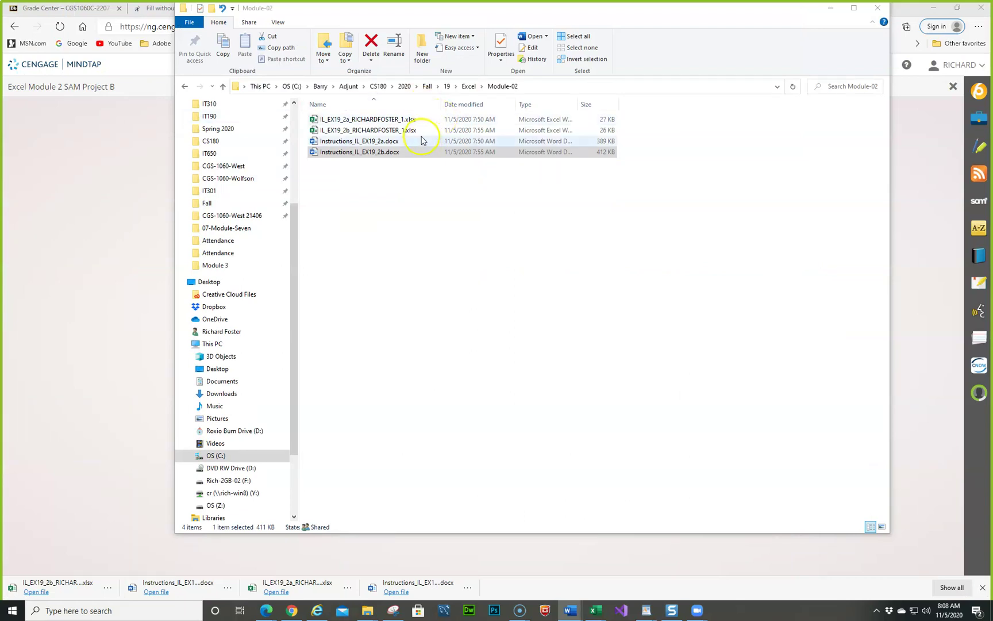
double_click(405, 119)
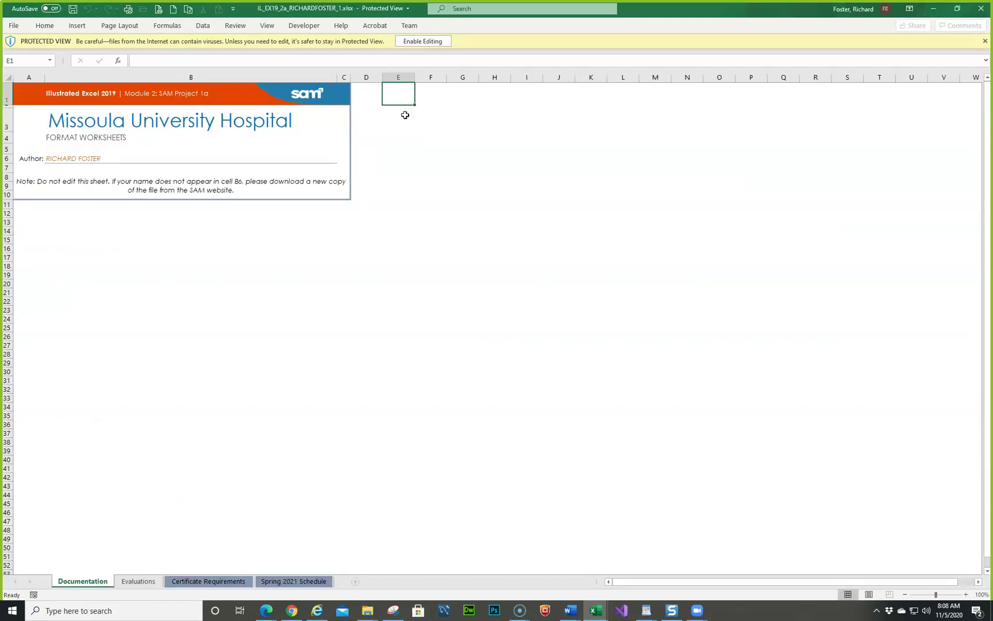
click(423, 41)
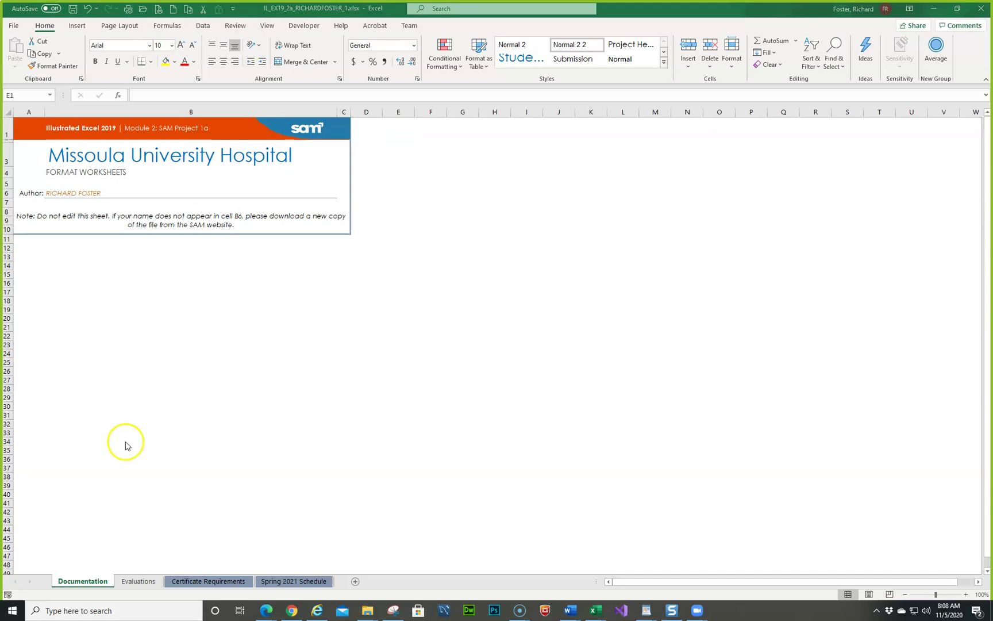
Save a copy of the workbook in the same folder, changing the 1 at the end of its file name to 2.
click(637, 5)
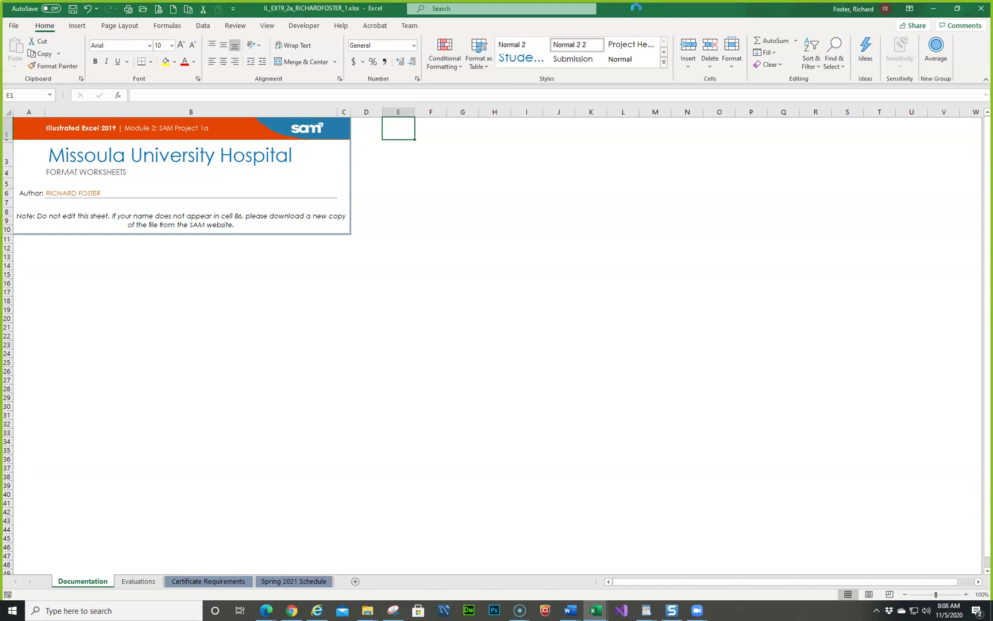
key(F12)
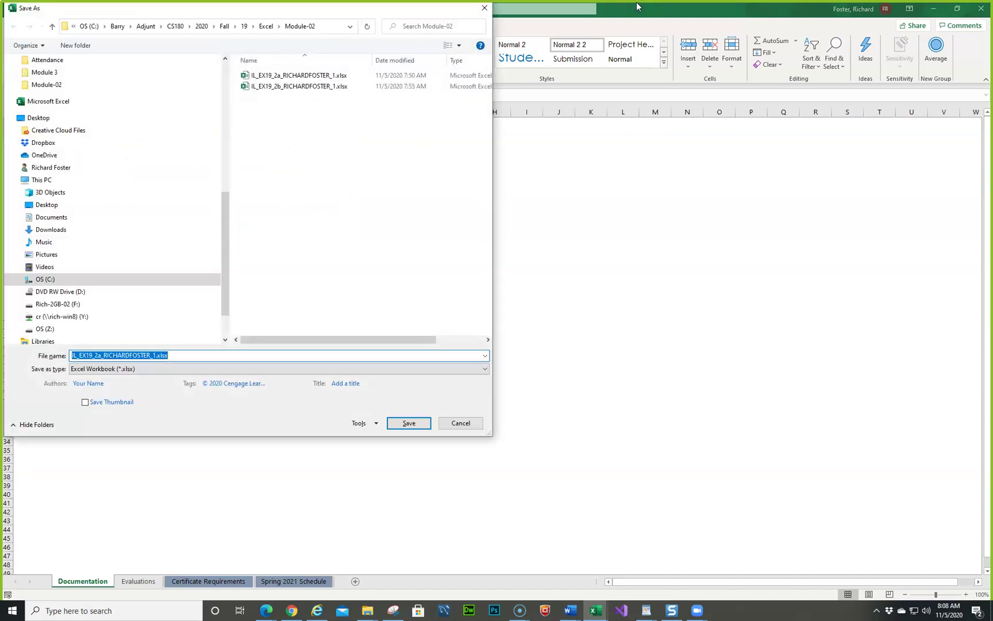
click(224, 356)
key(Left)
key(Left)
key(Left)
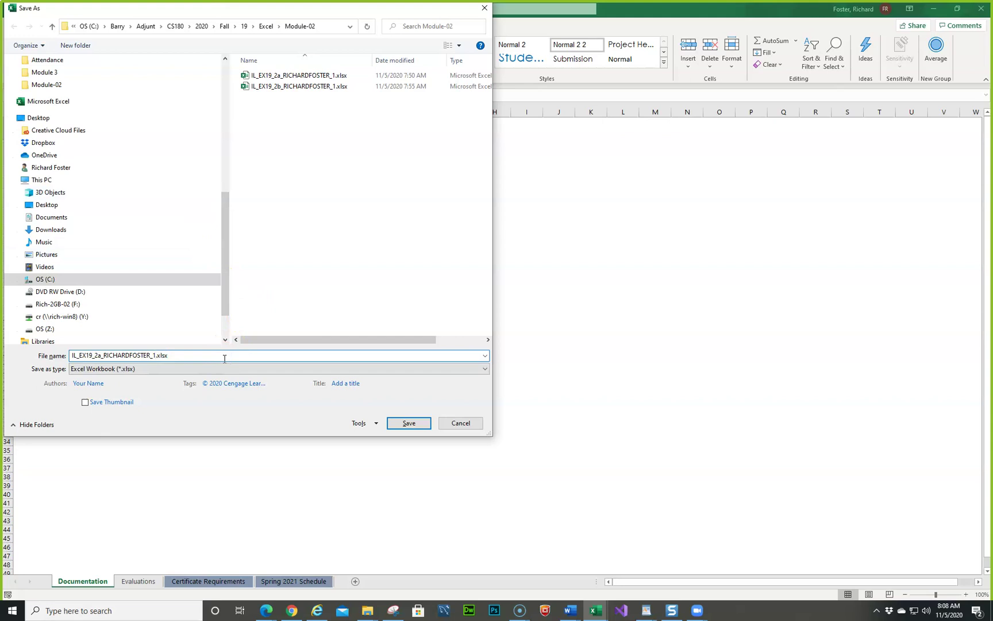
key(BackSpace)
text(2)
key(Return)
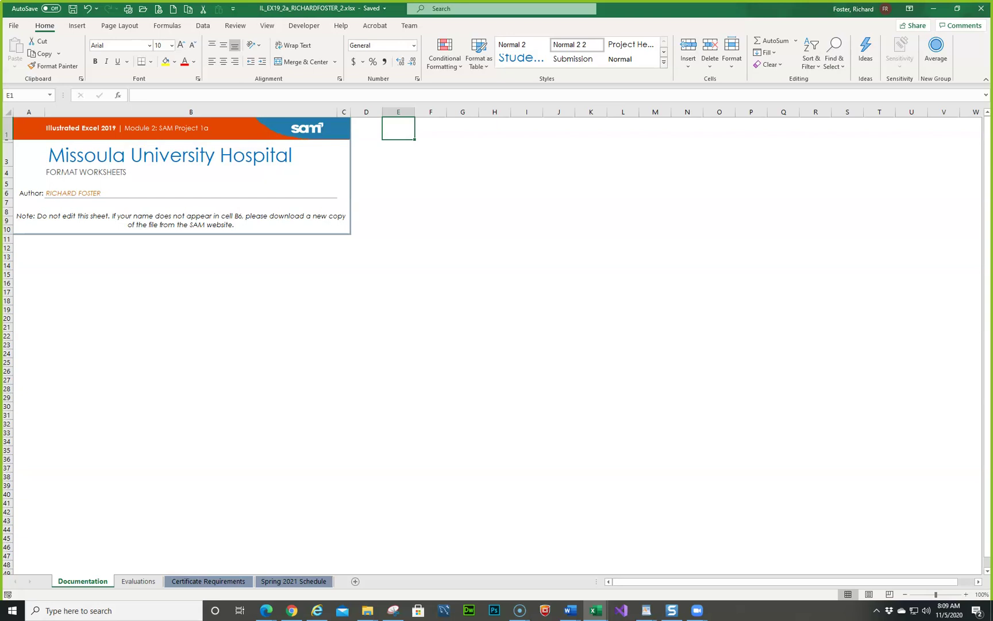
Check the author name in cell B6 of the Documentation sheet and look through the workbook's other worksheets.
click(63, 195)
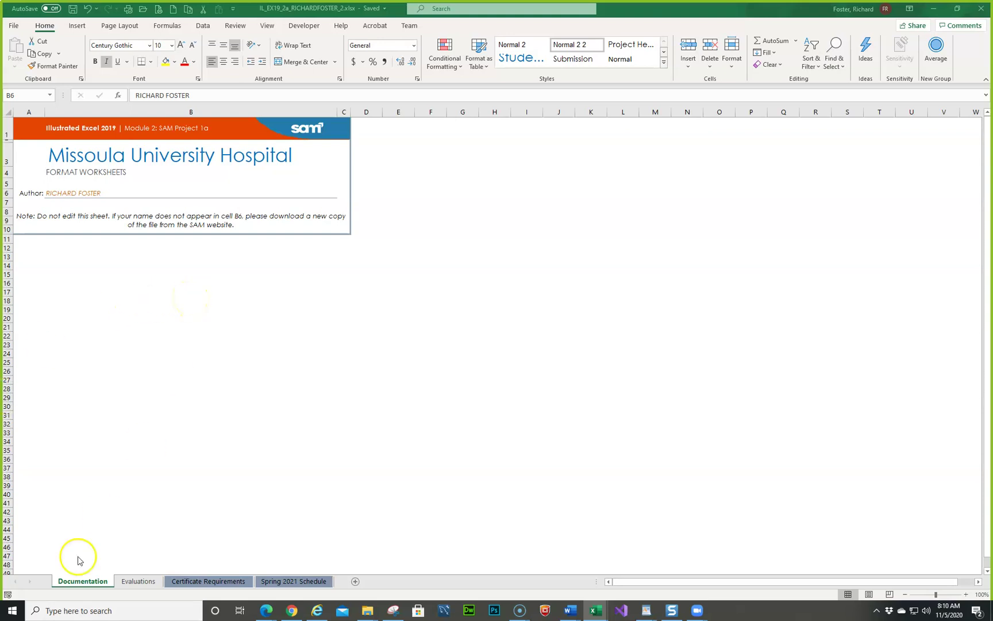
click(144, 584)
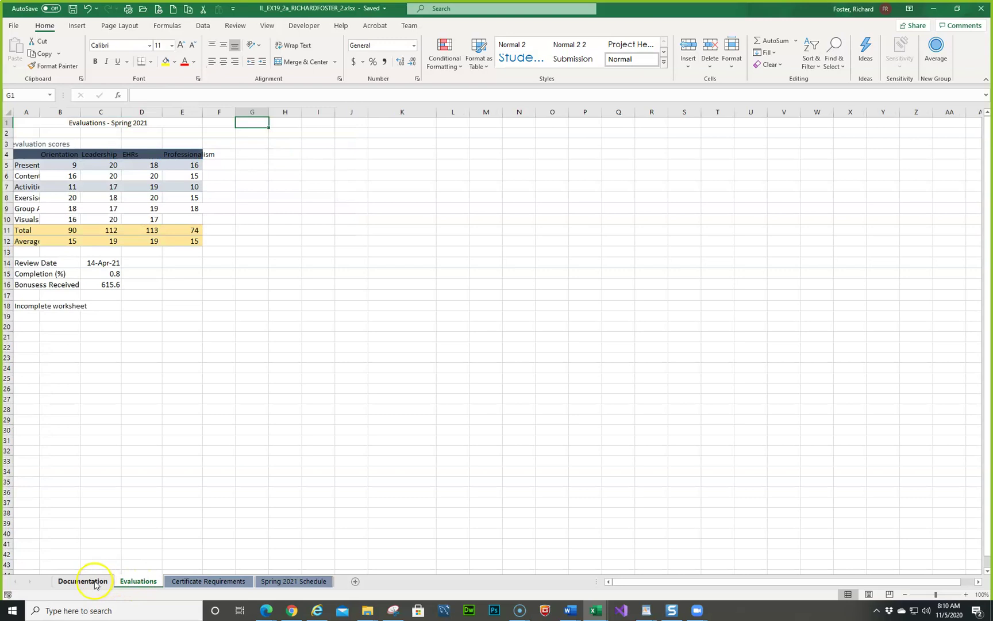
click(98, 582)
click(137, 581)
click(195, 584)
click(300, 582)
click(160, 582)
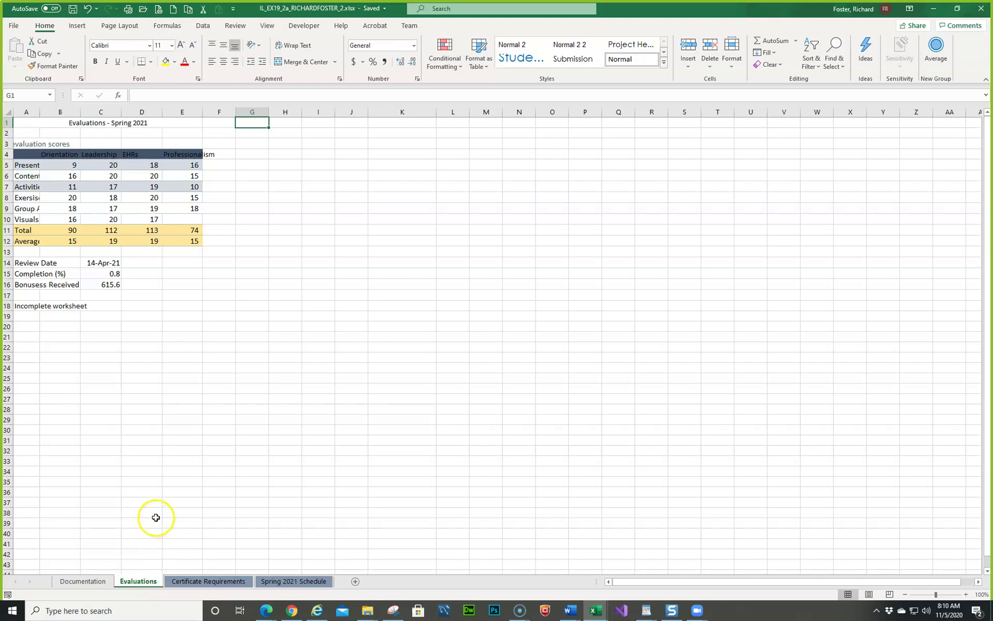
Rename the Evaluations worksheet to Spring 2021 Evaluations.
right_click(146, 584)
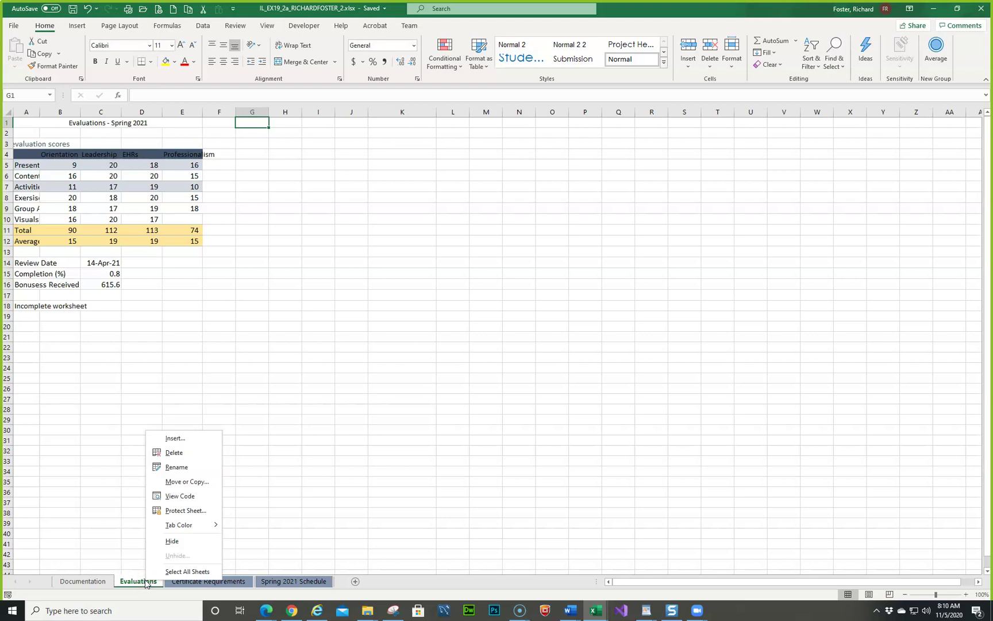
click(190, 466)
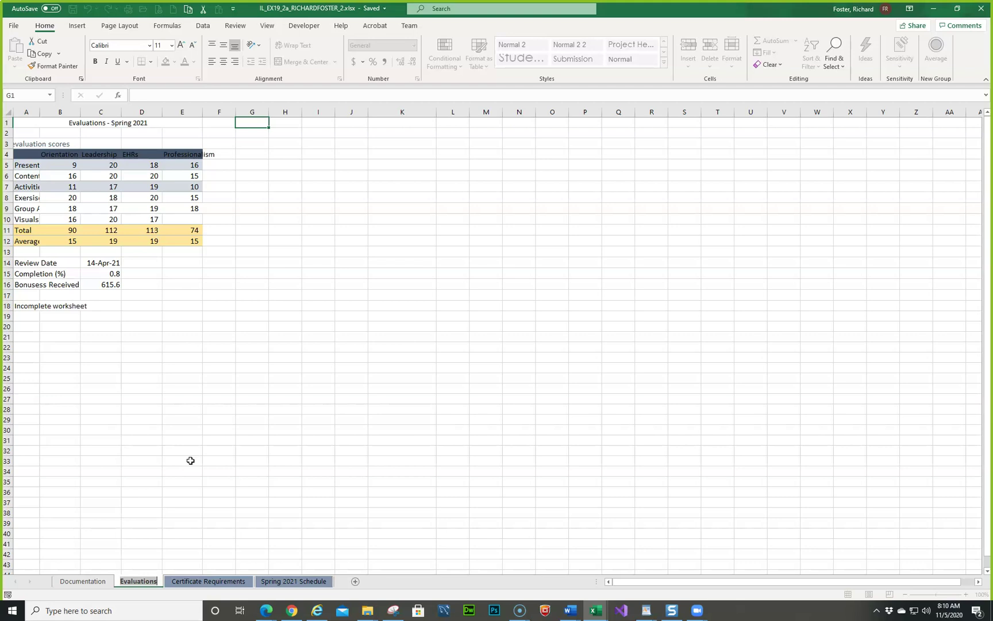
text(Spring)
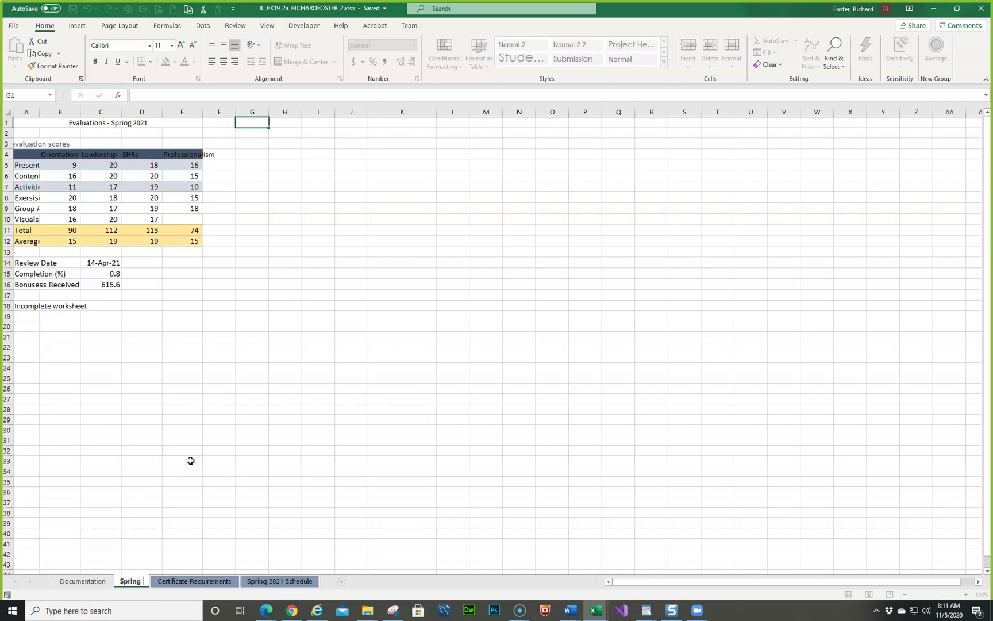
text(20)
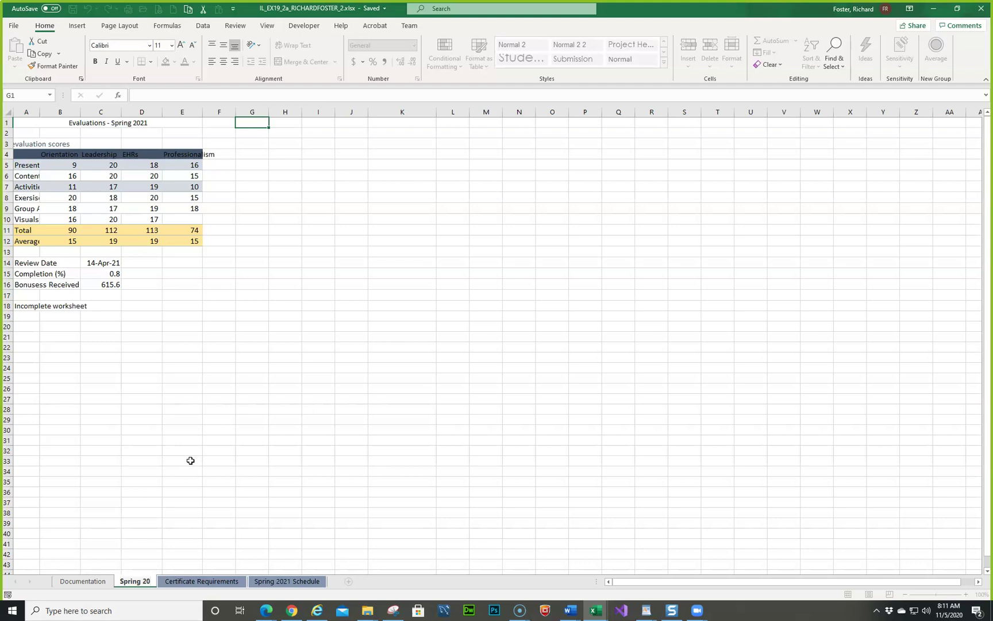
text(21)
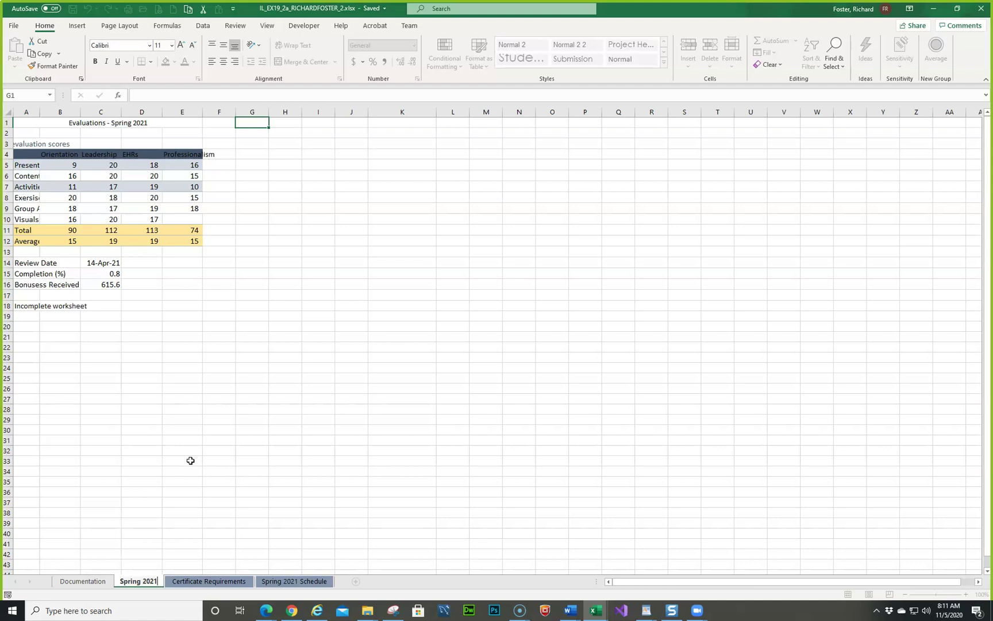
text(E)
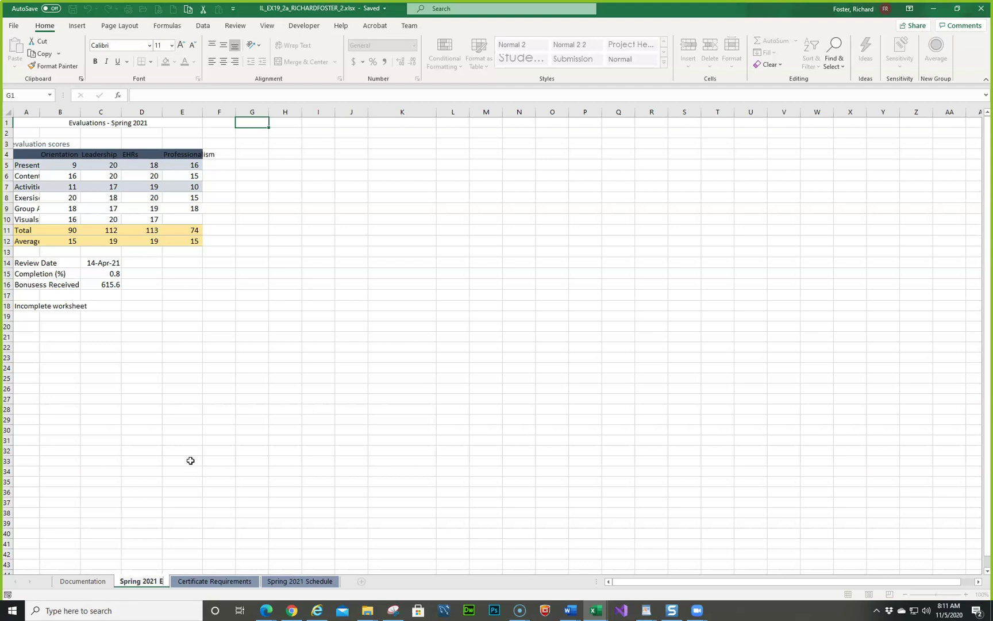
text(val)
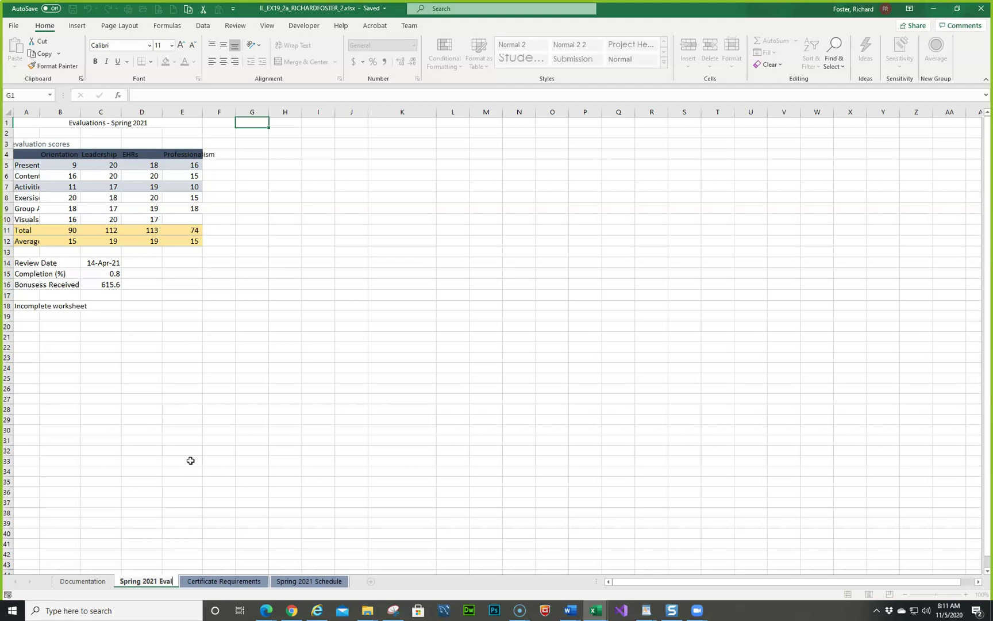
text(uations)
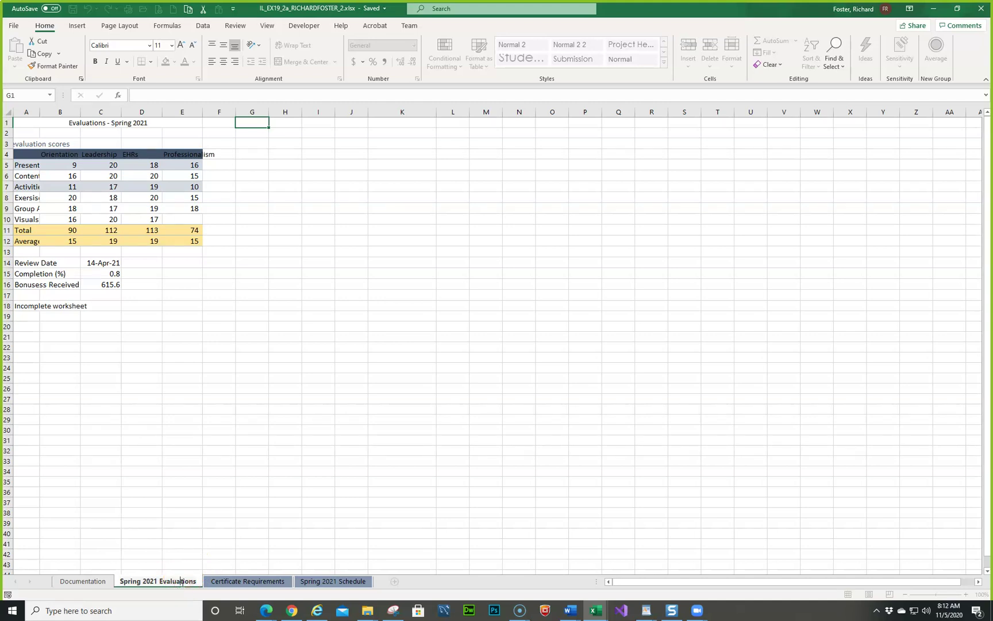
key(Return)
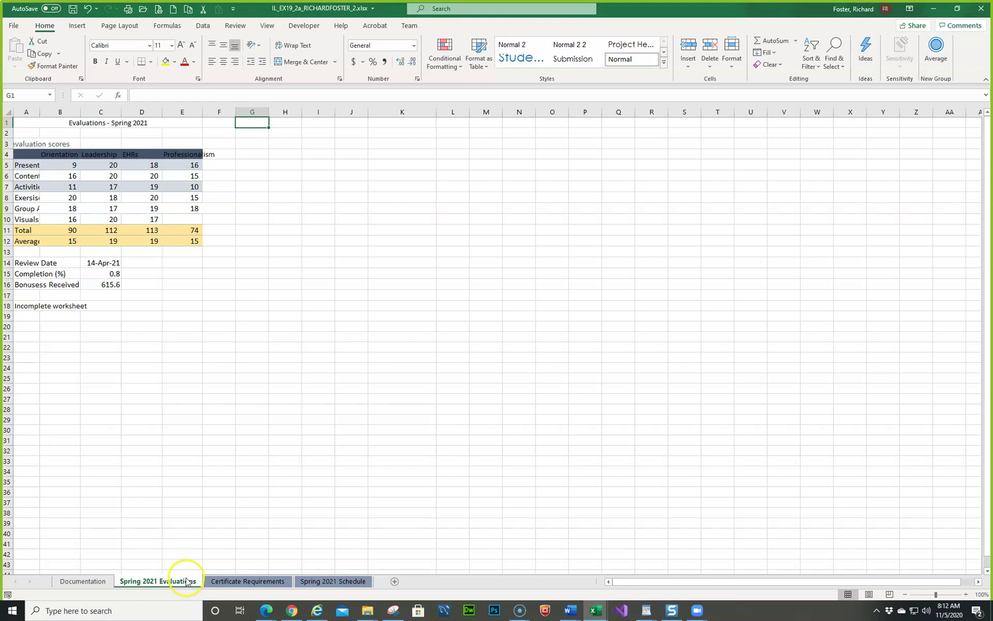
Set the tab color of the Spring 2021 Evaluations worksheet to Blue-Gray, Text 2 and check it from another sheet.
right_click(186, 581)
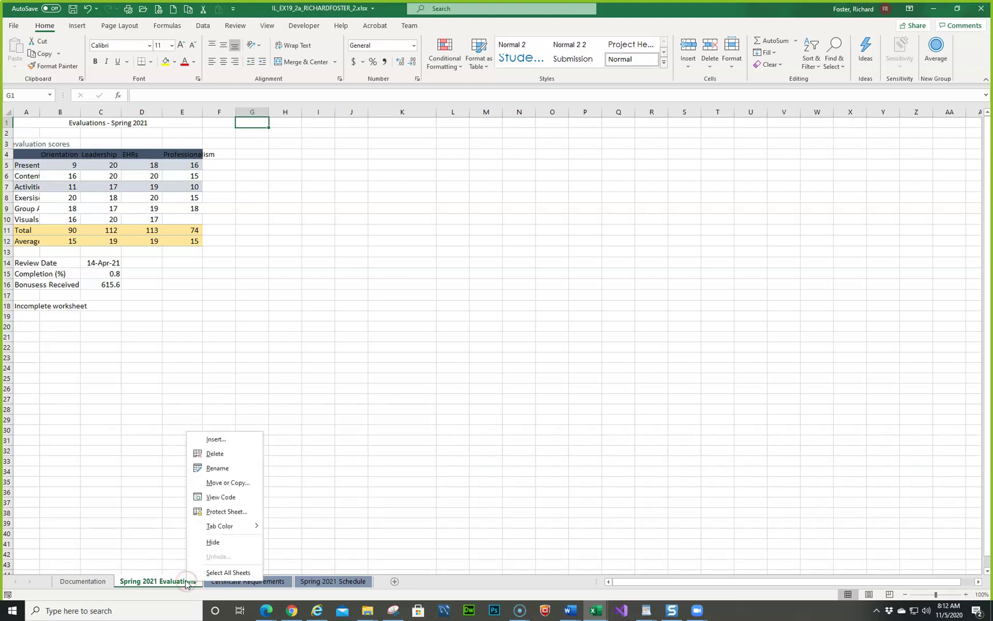
click(212, 526)
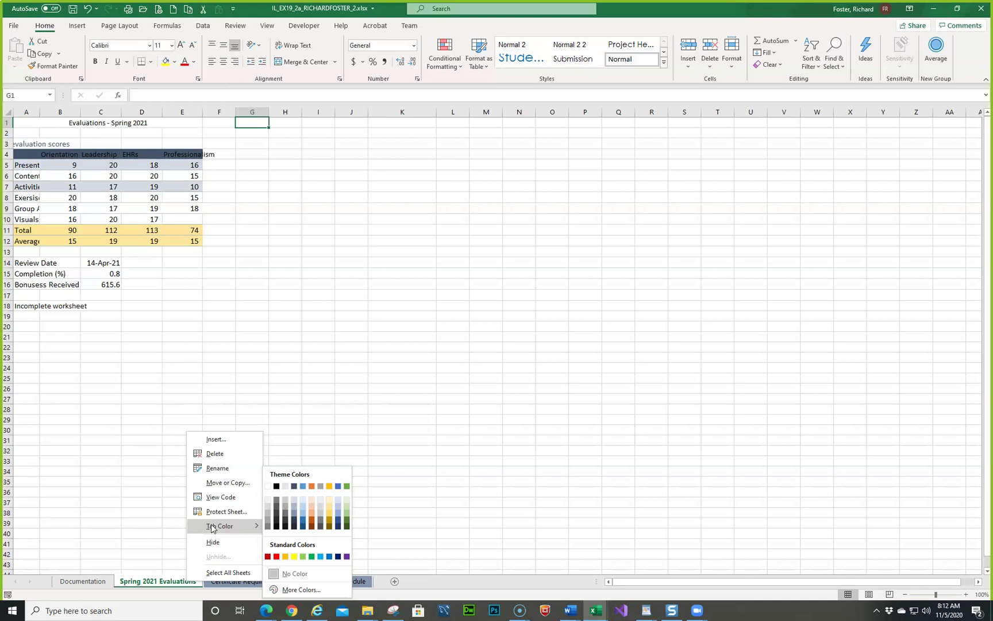
click(294, 487)
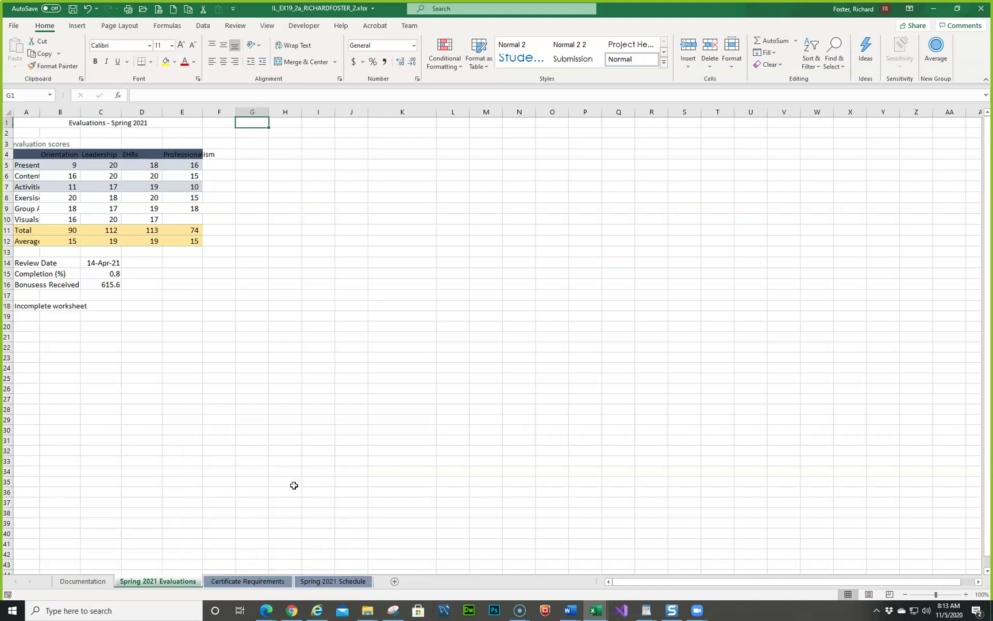
click(261, 579)
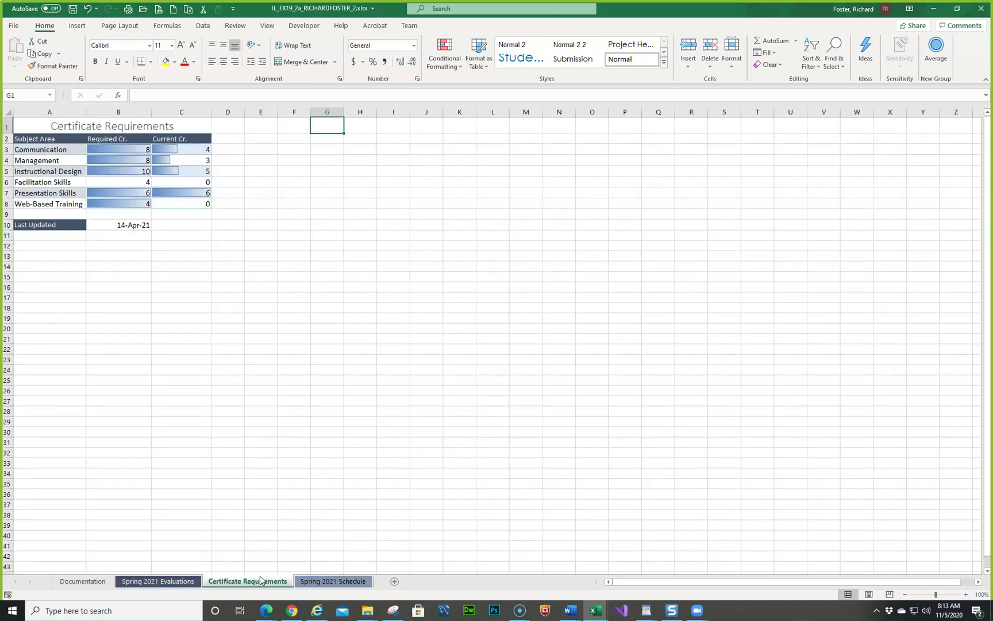
click(188, 569)
click(188, 581)
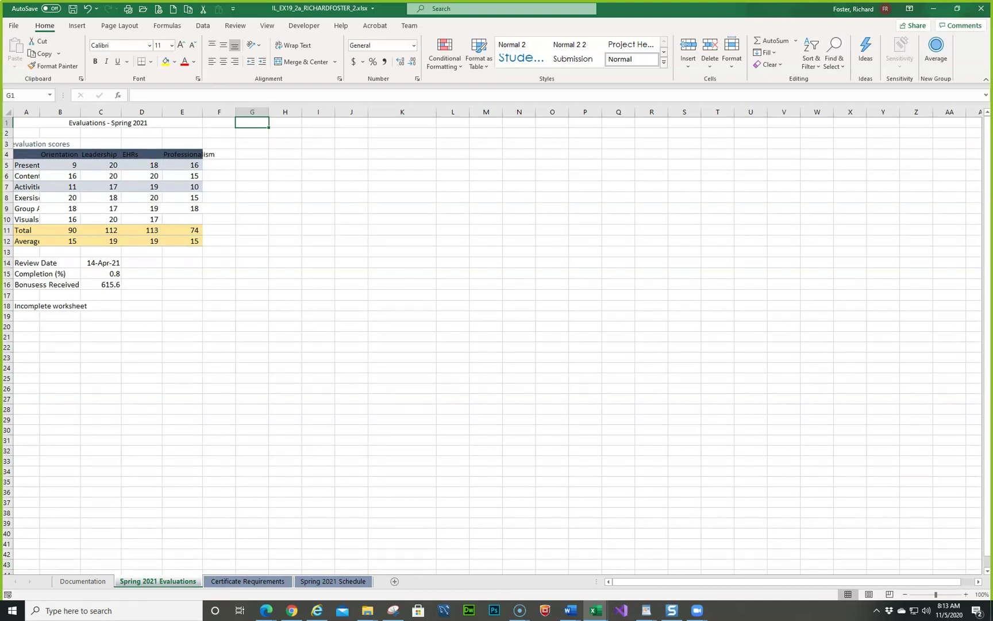
Consult the Instructions_IL_EX19_2a document in Word, then return to the workbook in Excel and AutoFit column A to its contents.
key(alt+Tab)
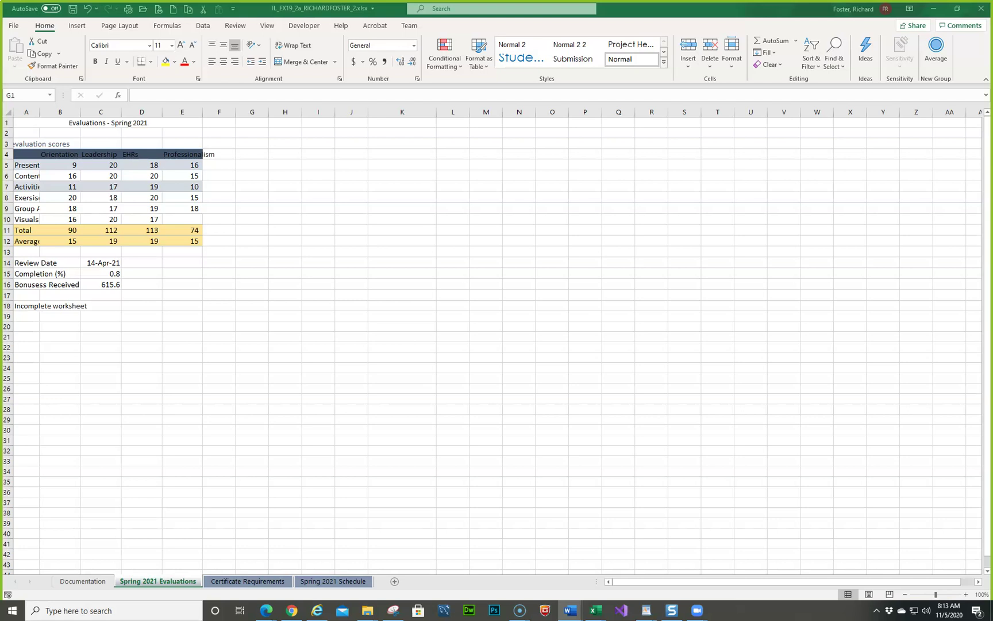
click(747, 190)
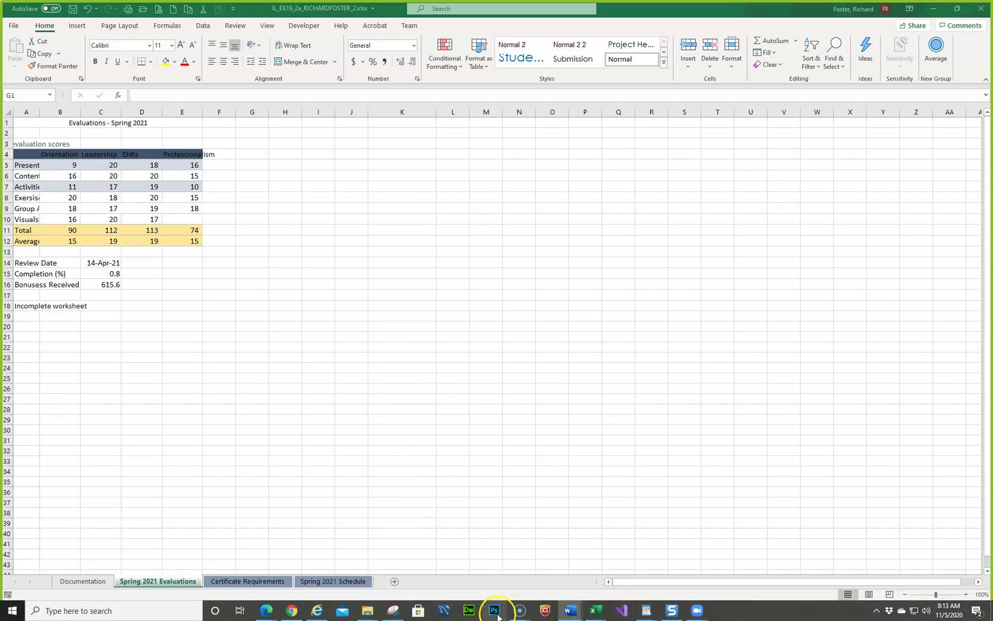
mouse_move(571, 611)
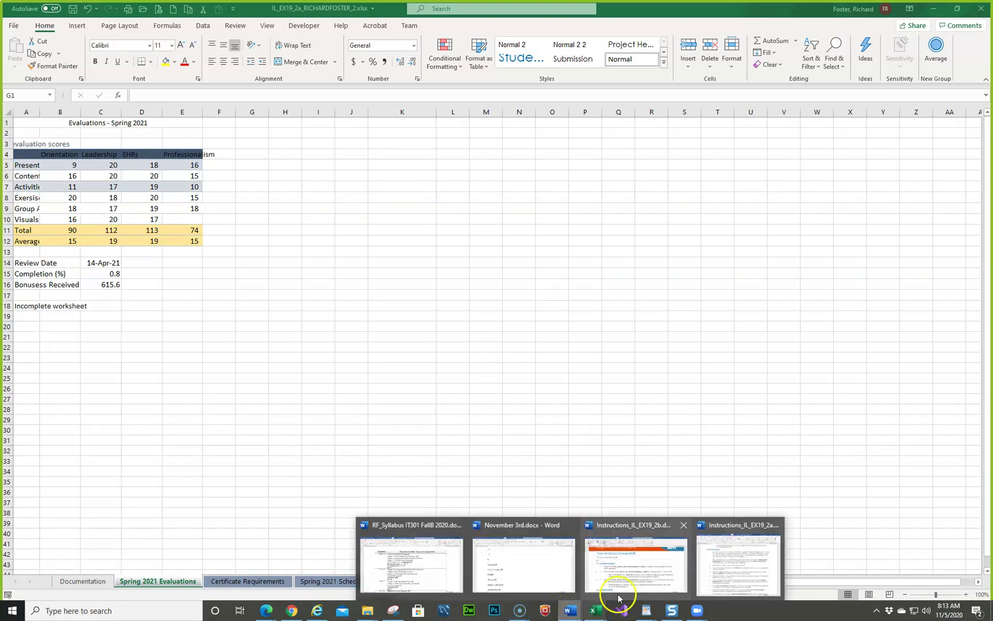
click(732, 559)
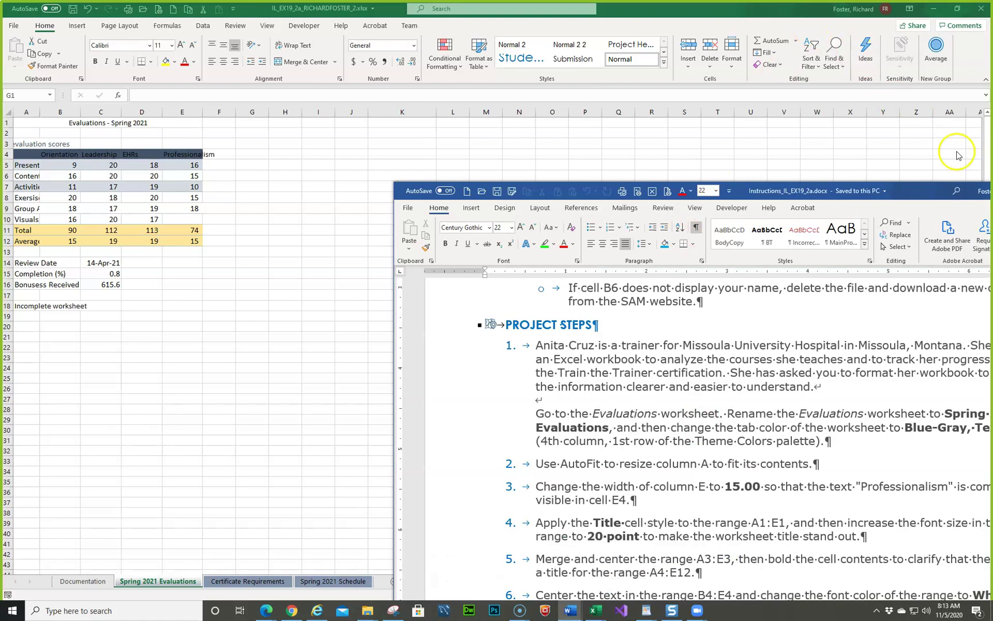
drag(880, 187, 613, 81)
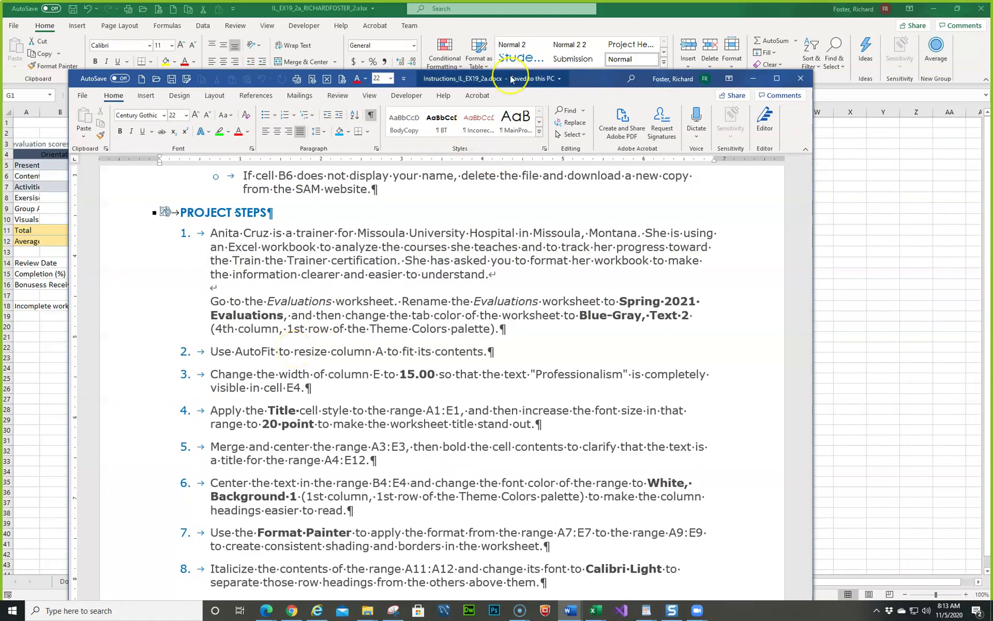
drag(511, 78, 711, 216)
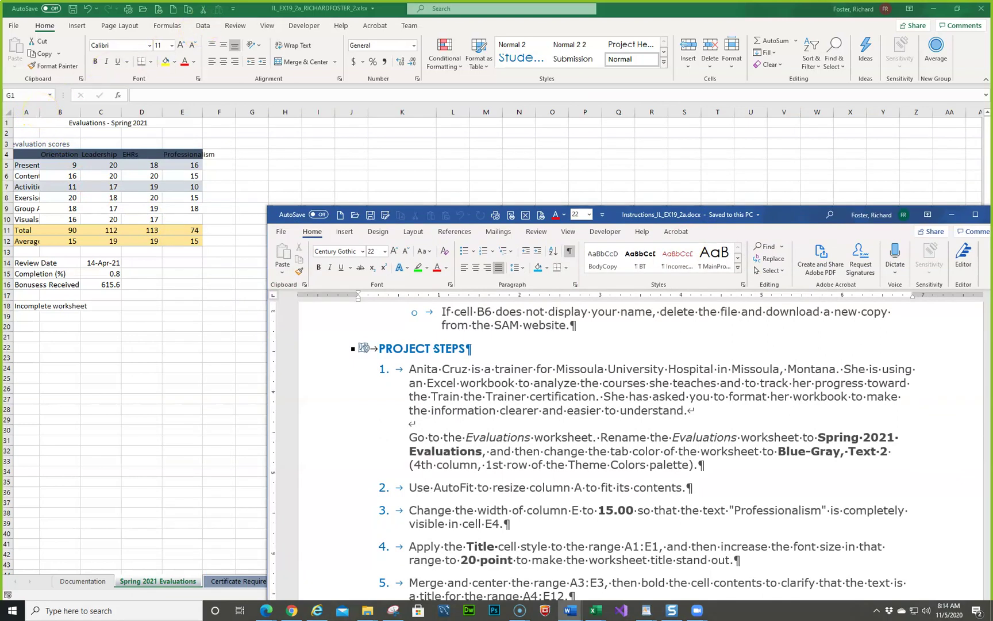
click(233, 12)
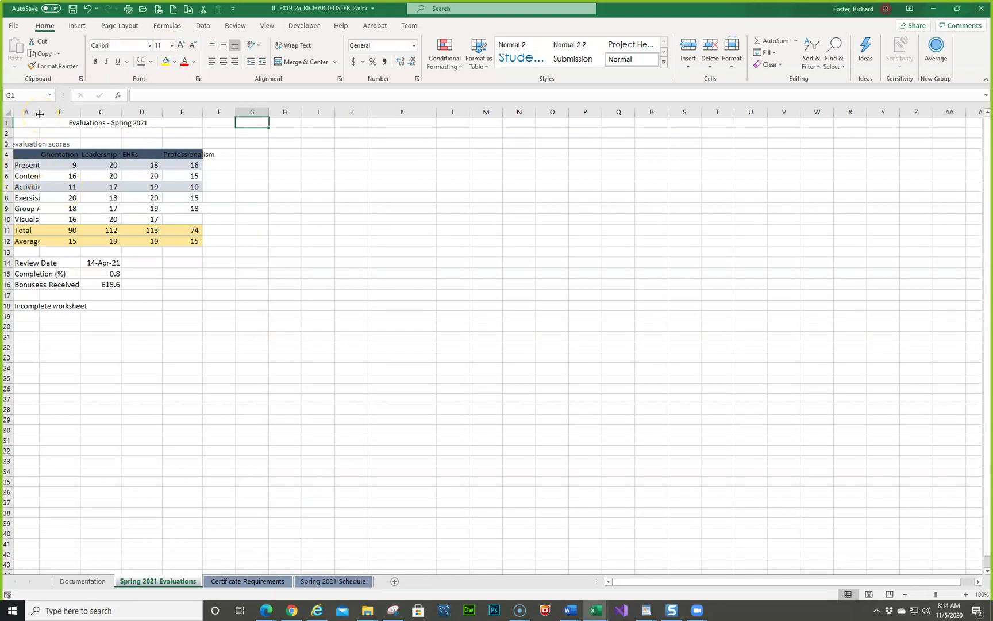
double_click(40, 114)
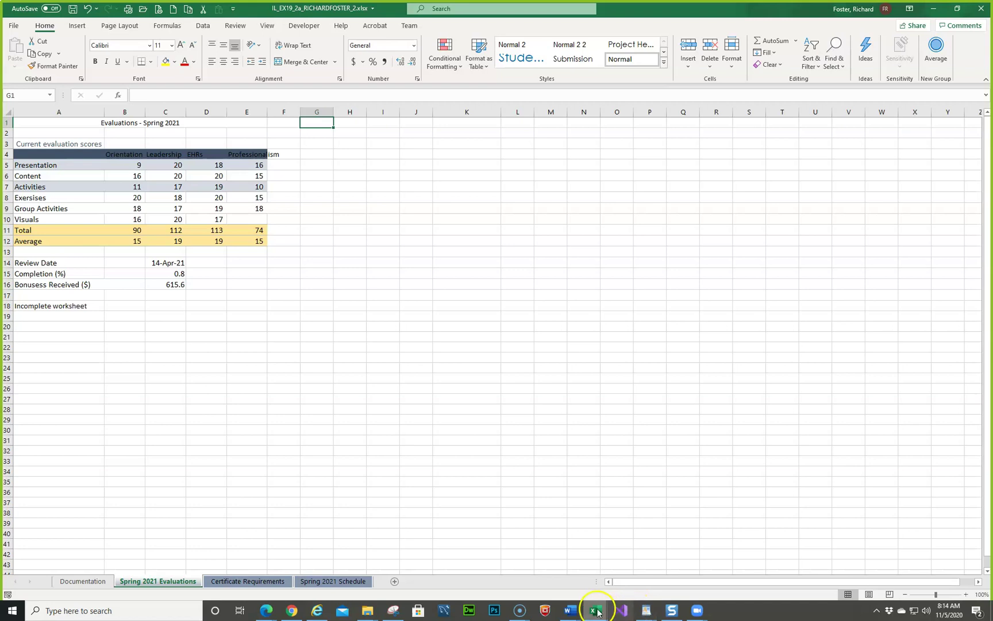
Check the Word instructions for column E and set that column's width to 15 in the Excel worksheet.
click(577, 613)
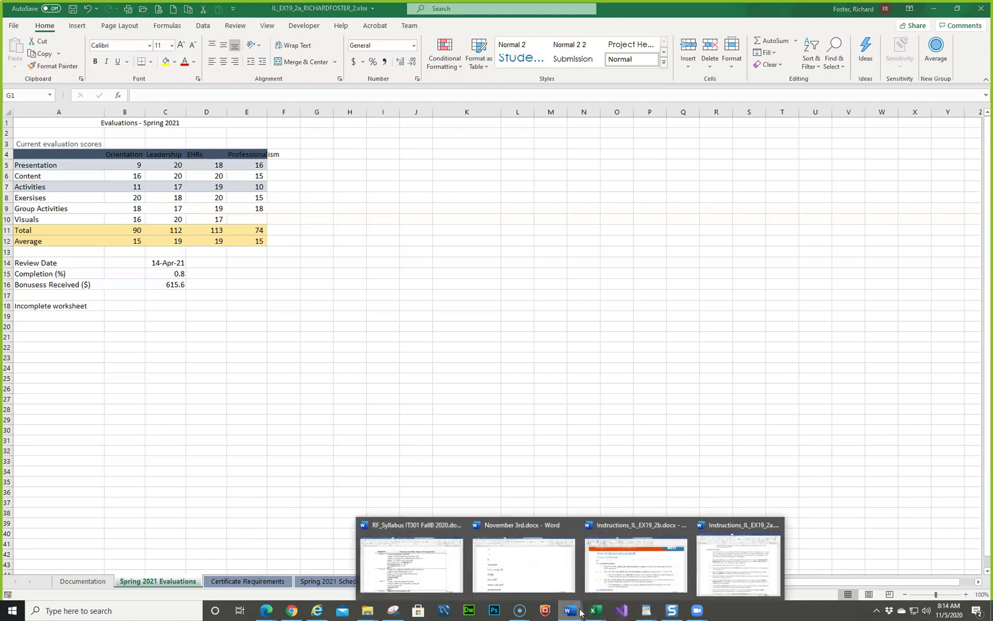
click(767, 535)
click(599, 422)
scroll(440, 451, down, 3)
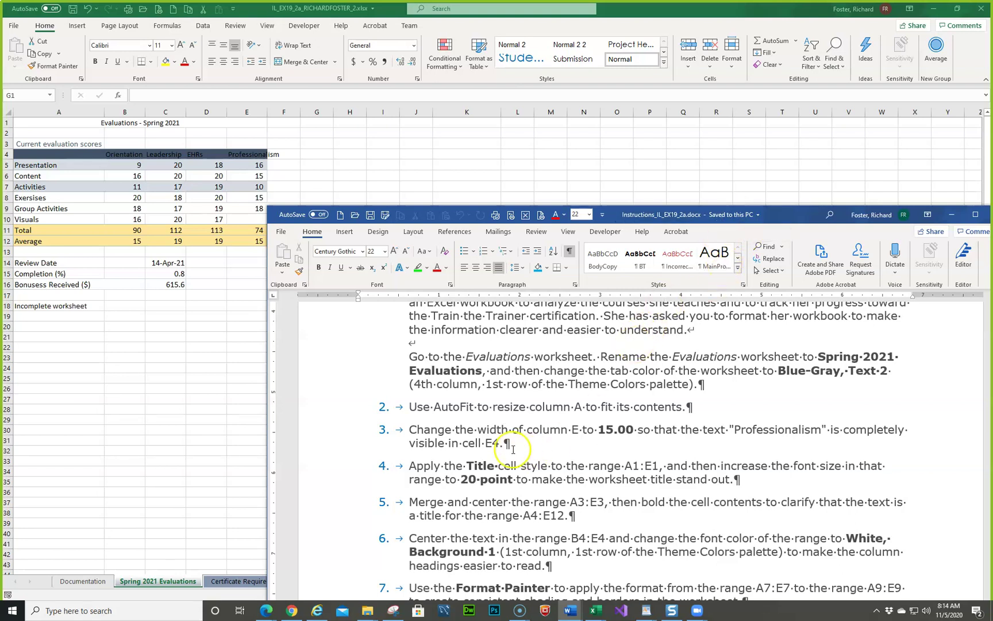
click(251, 114)
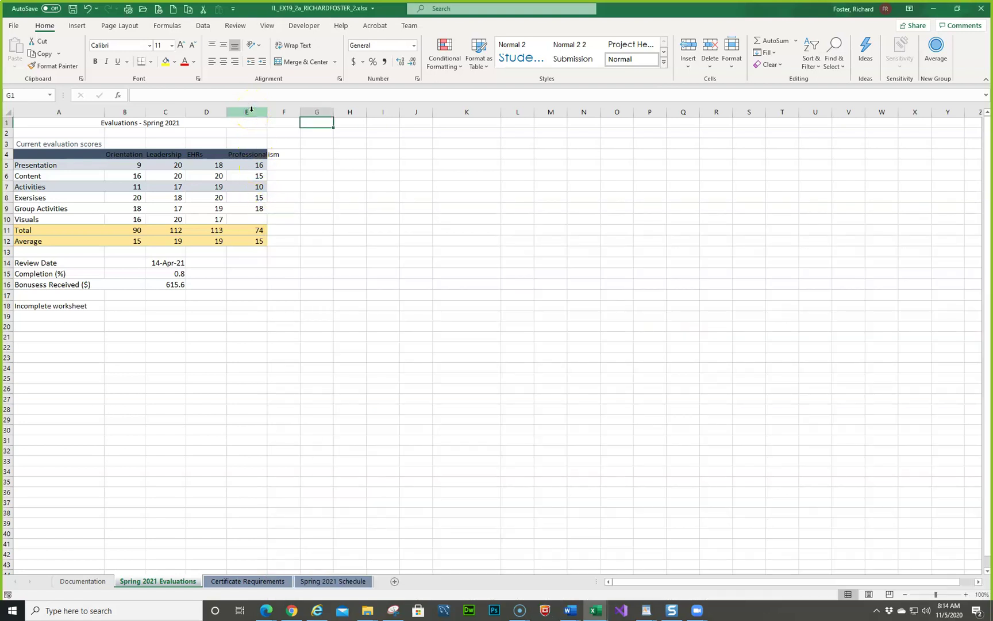
right_click(251, 109)
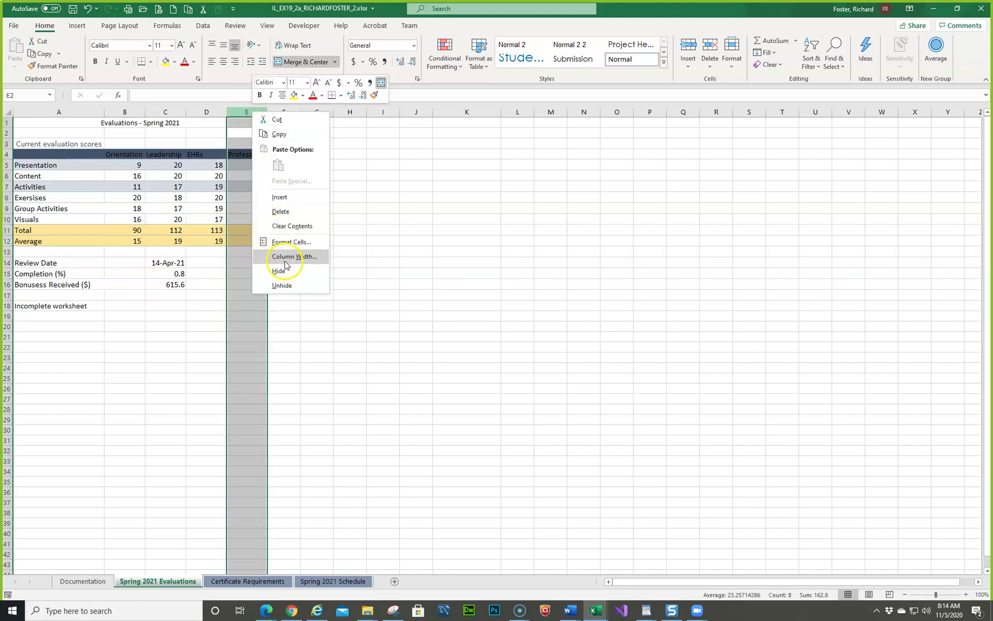
click(284, 257)
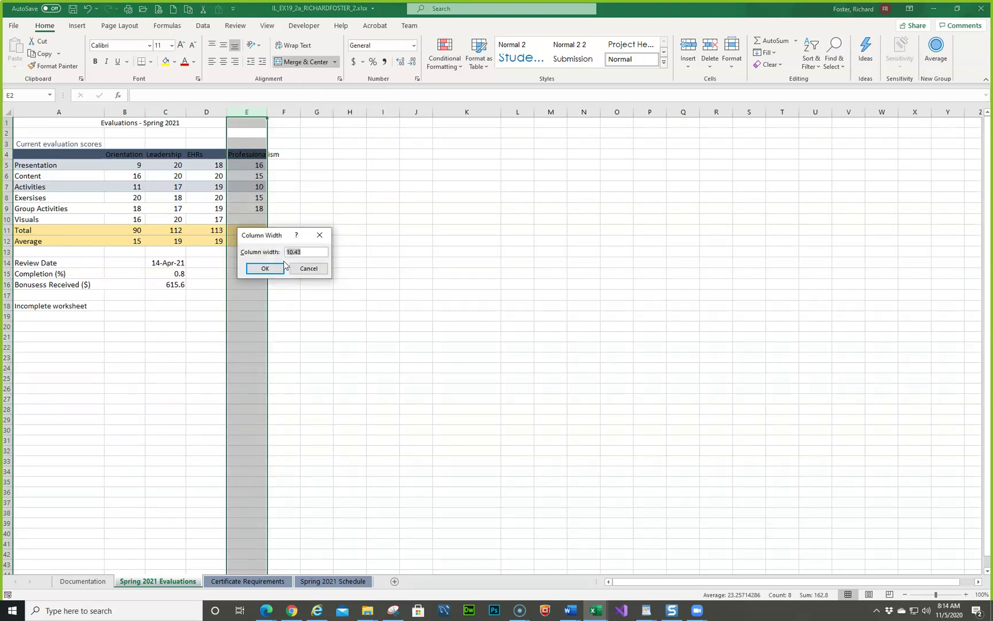
text(15)
click(283, 263)
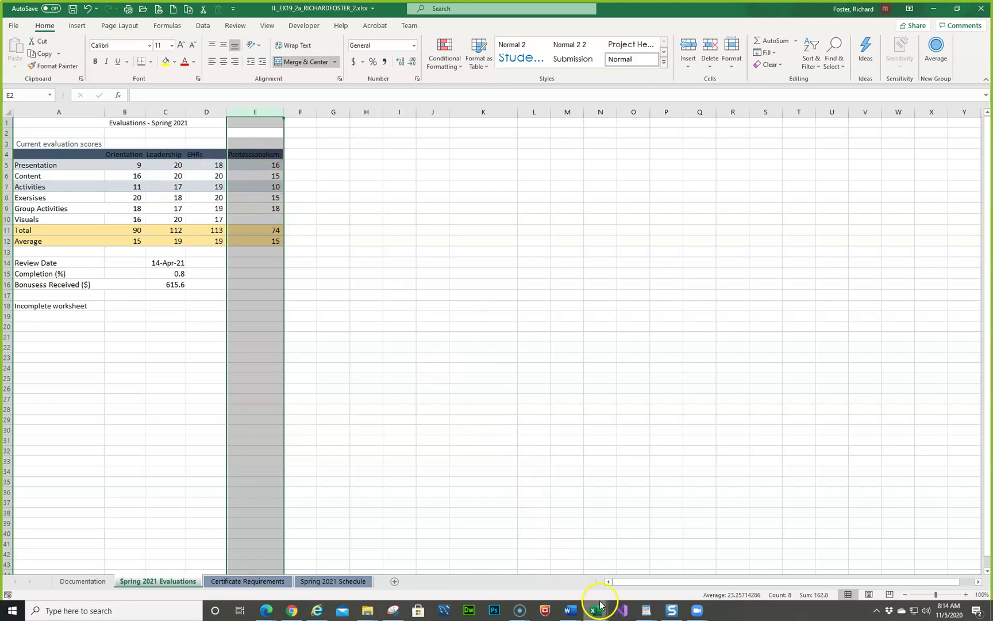
Following the Word instructions, apply the Title cell style to the merged heading in A1:E1 in Excel and set its font size to 20.
click(580, 612)
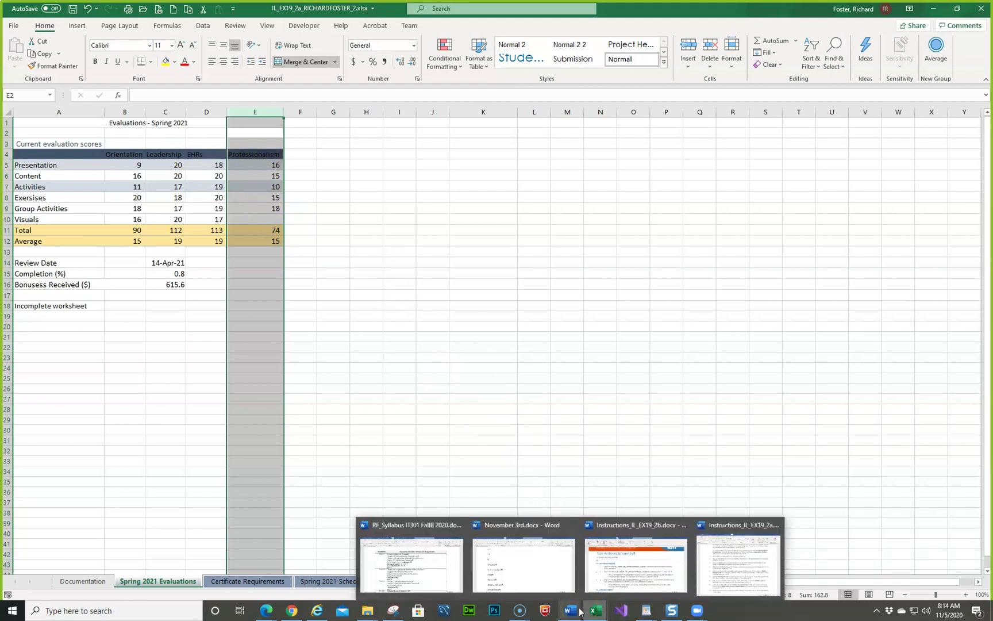
click(738, 572)
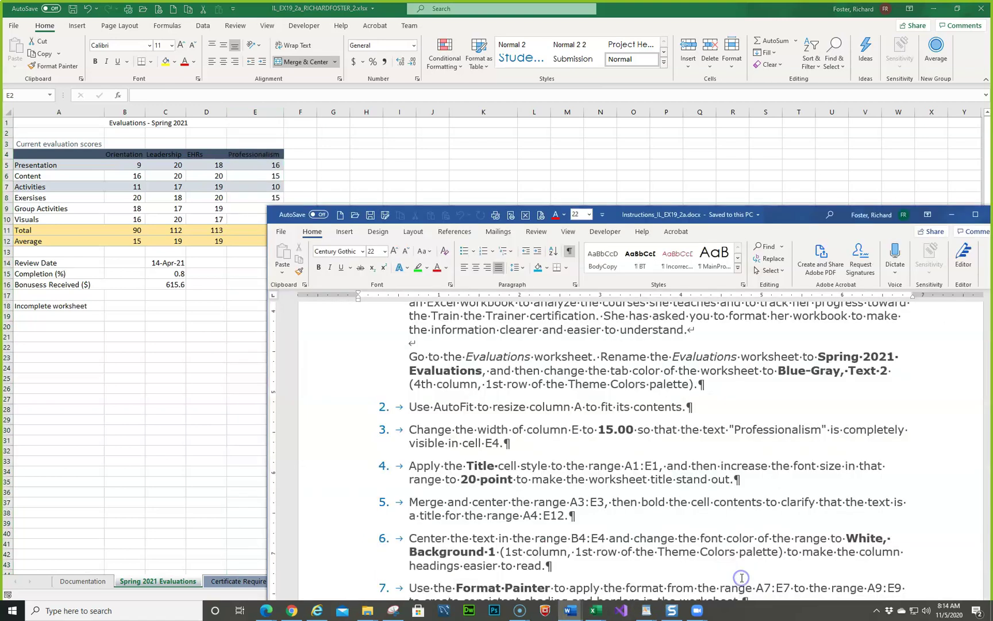
scroll(525, 369, down, 3)
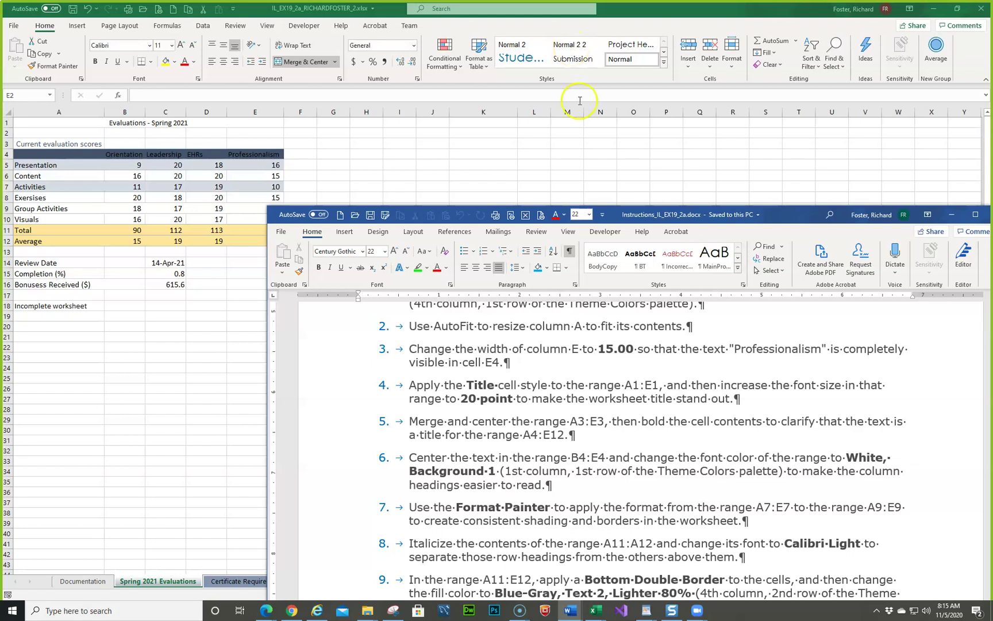
click(724, 389)
click(767, 219)
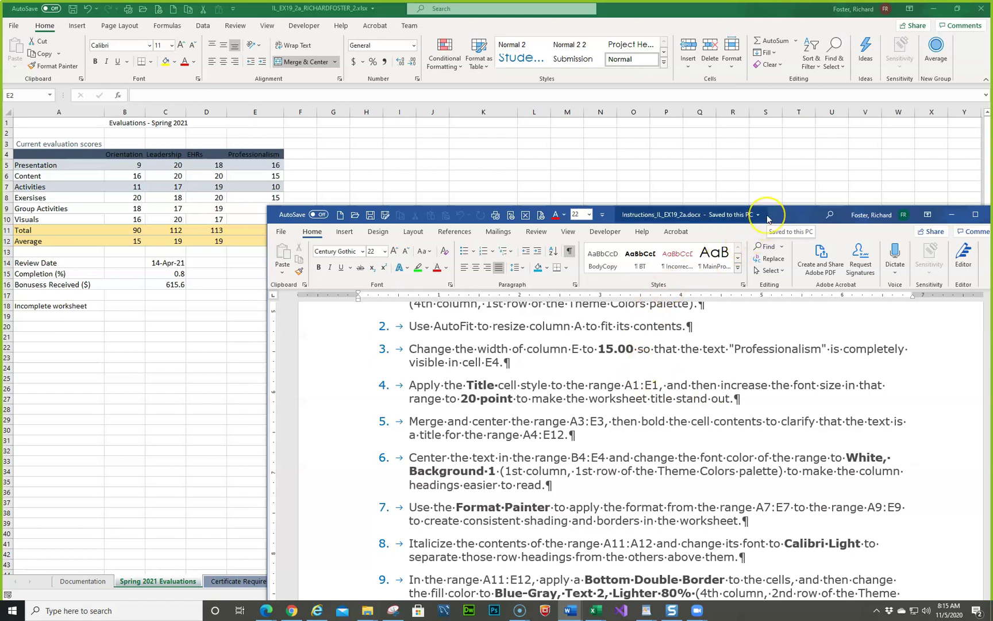
drag(768, 217, 2, 227)
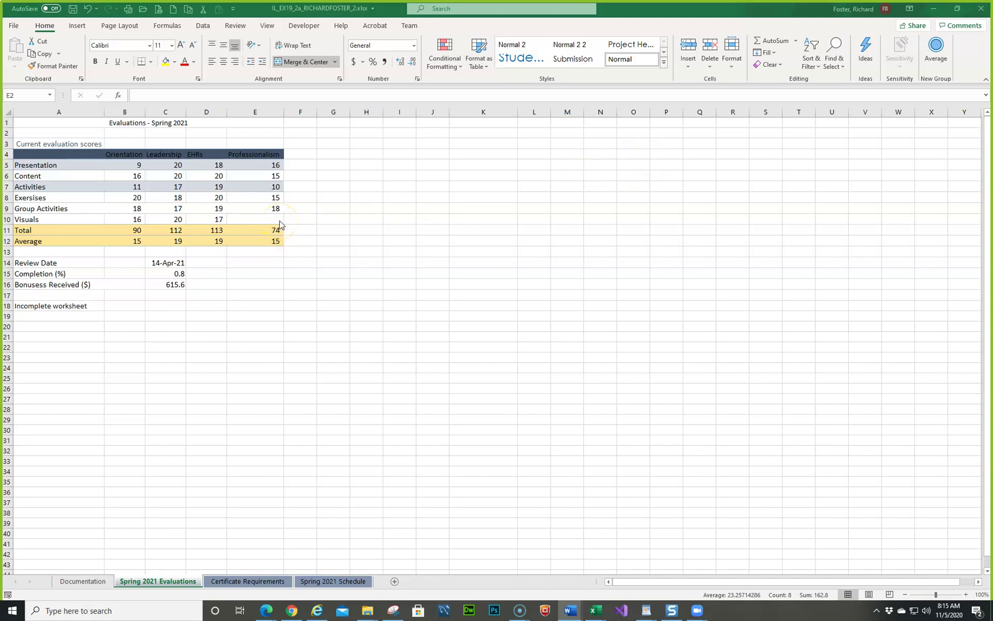
key(ctrl+space)
click(27, 123)
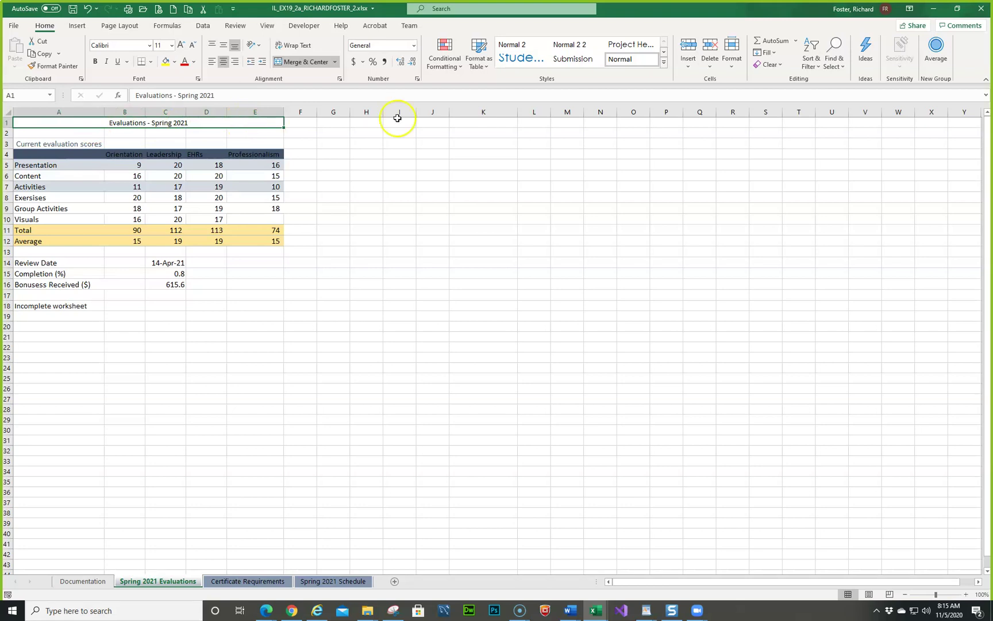
click(663, 62)
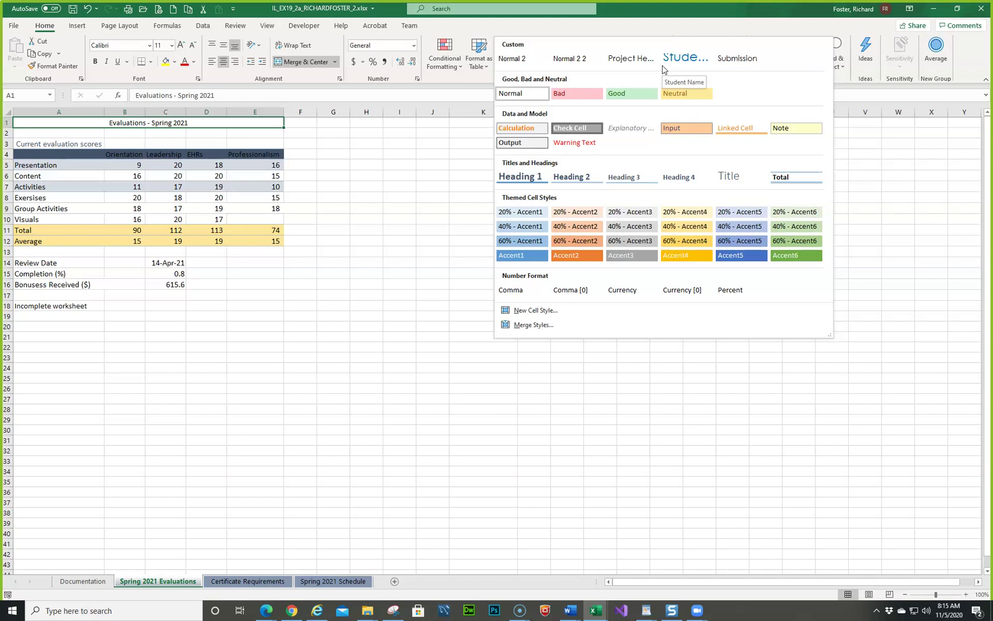
click(726, 175)
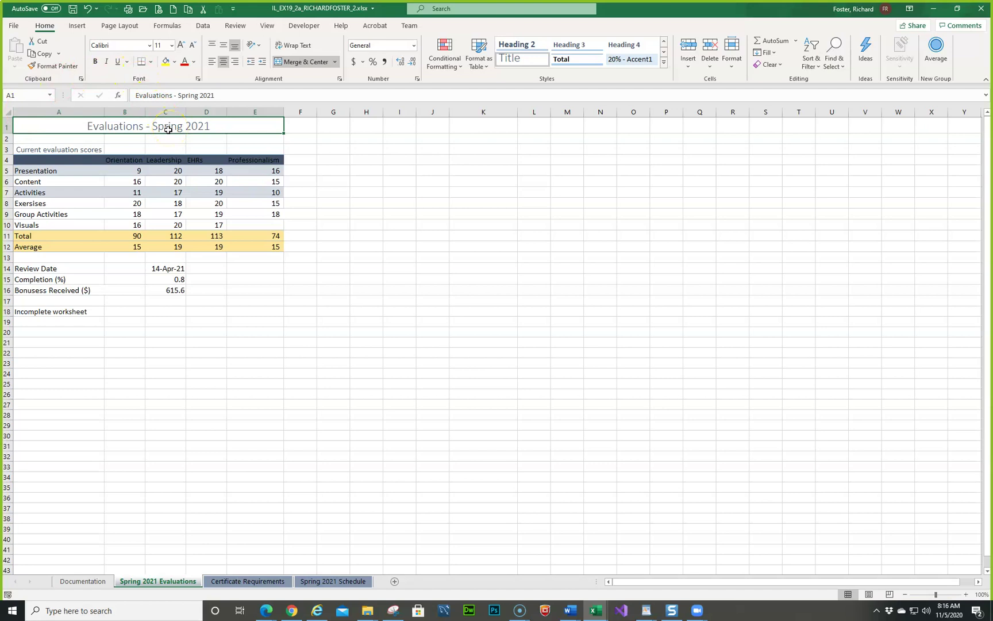
click(172, 46)
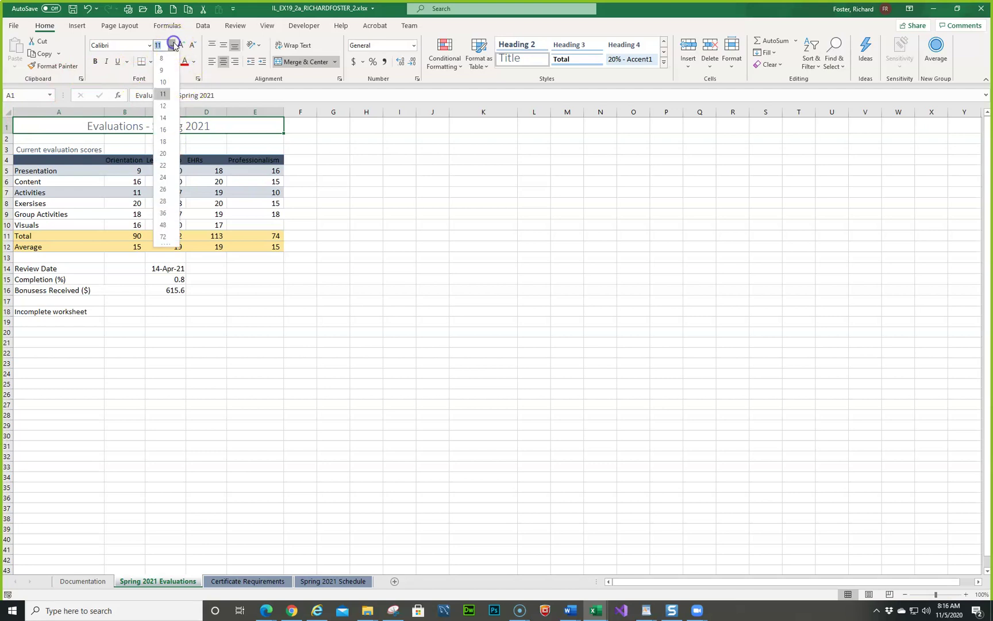
click(167, 154)
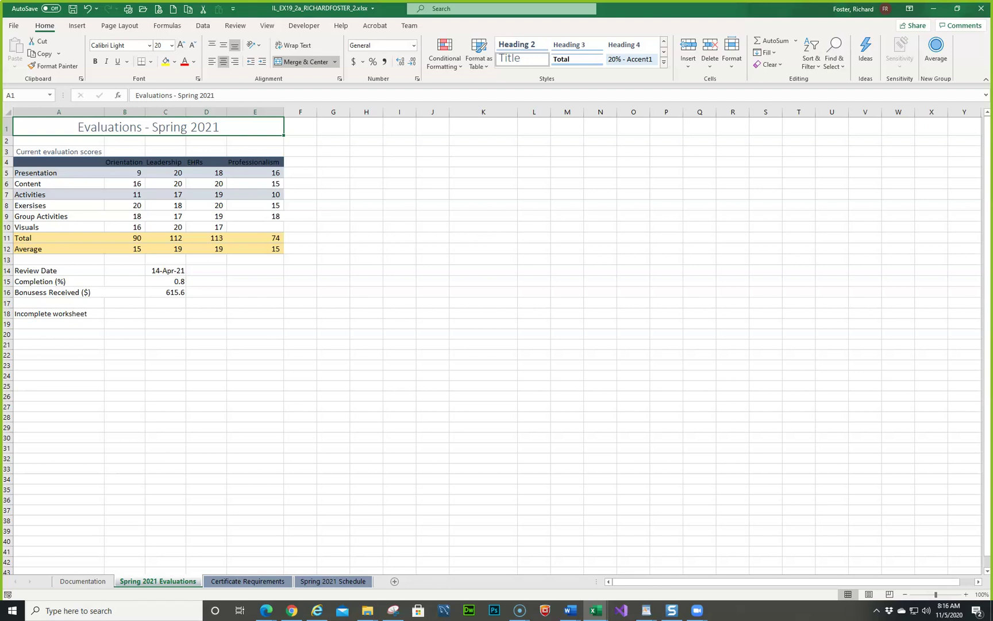
Review the next instruction in Word, then merge and center the range A3:E3 holding "Current evaluation scores" in Excel.
drag(0, 211, 512, 191)
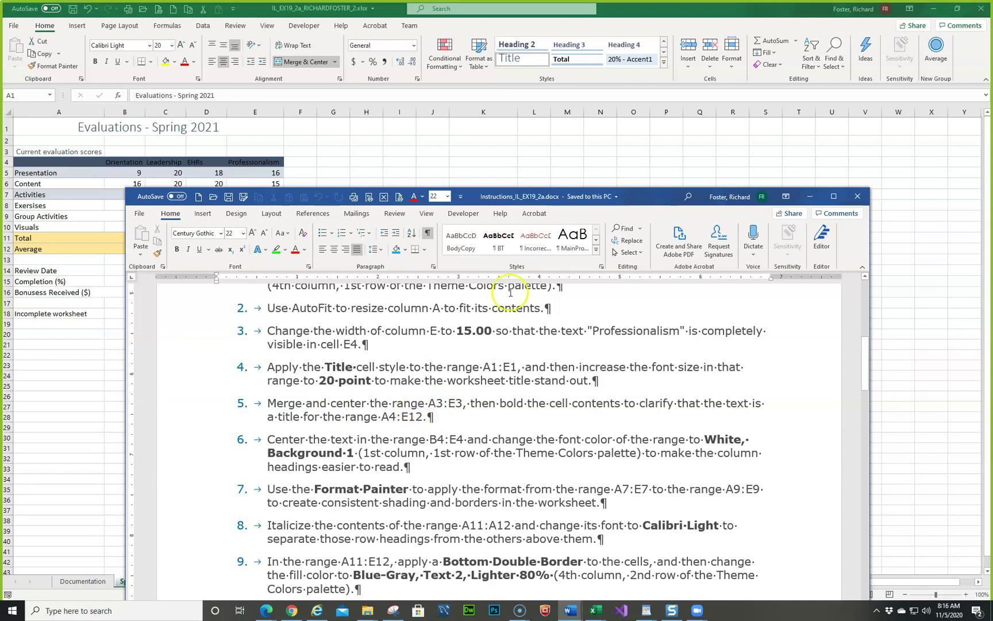
key(alt+Tab)
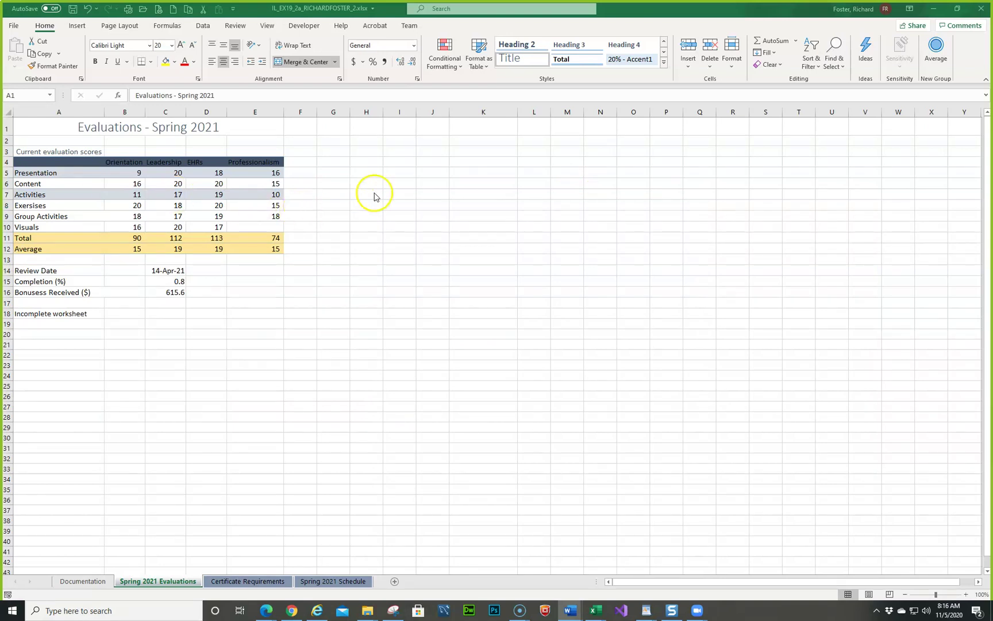
click(34, 151)
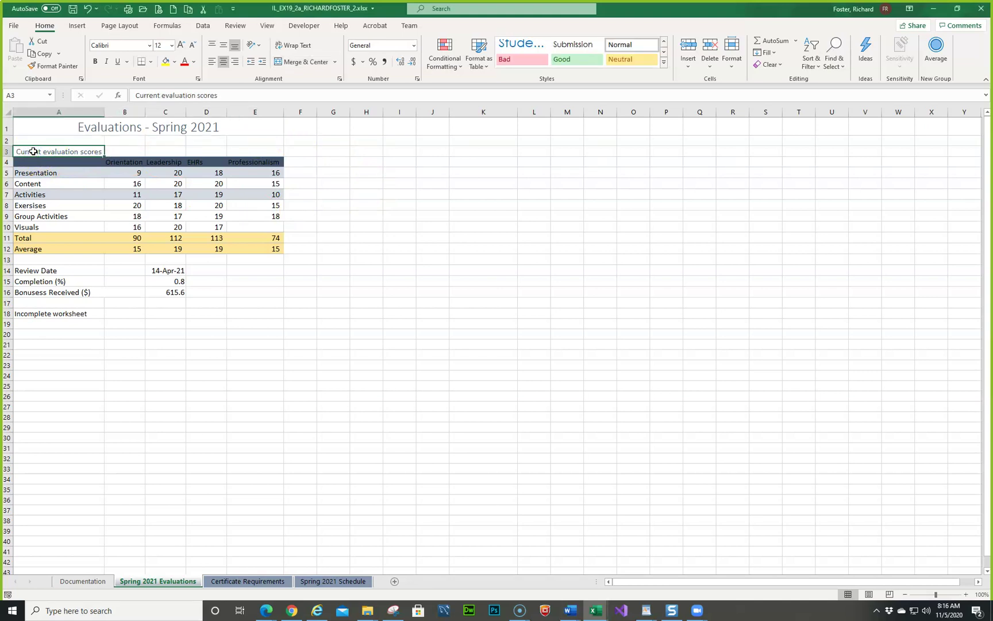
key(shift+Right)
key(shift+Right)
key(shift+Right)
key(shift+Right)
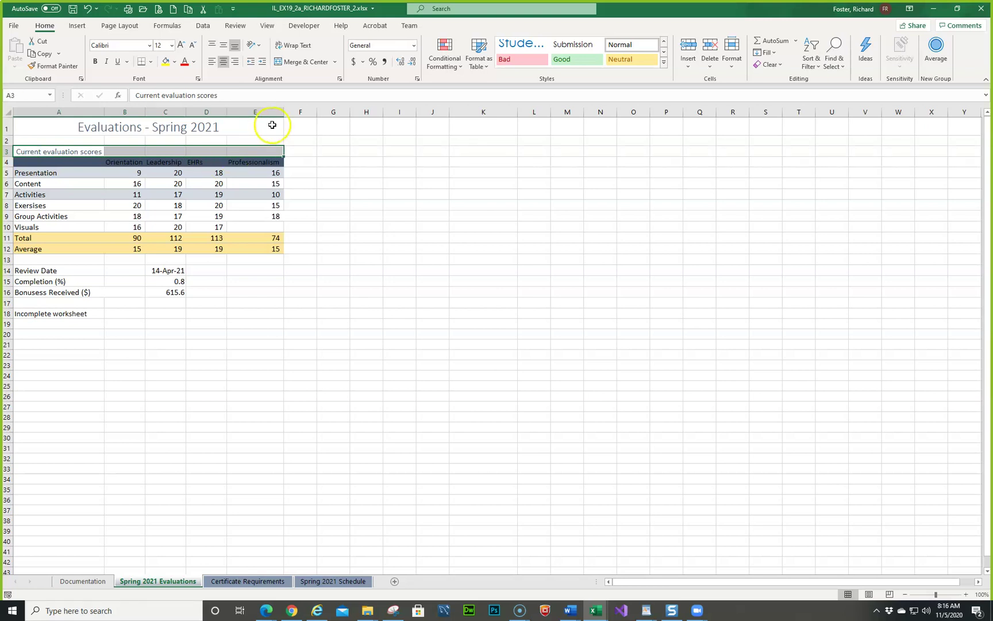
click(305, 65)
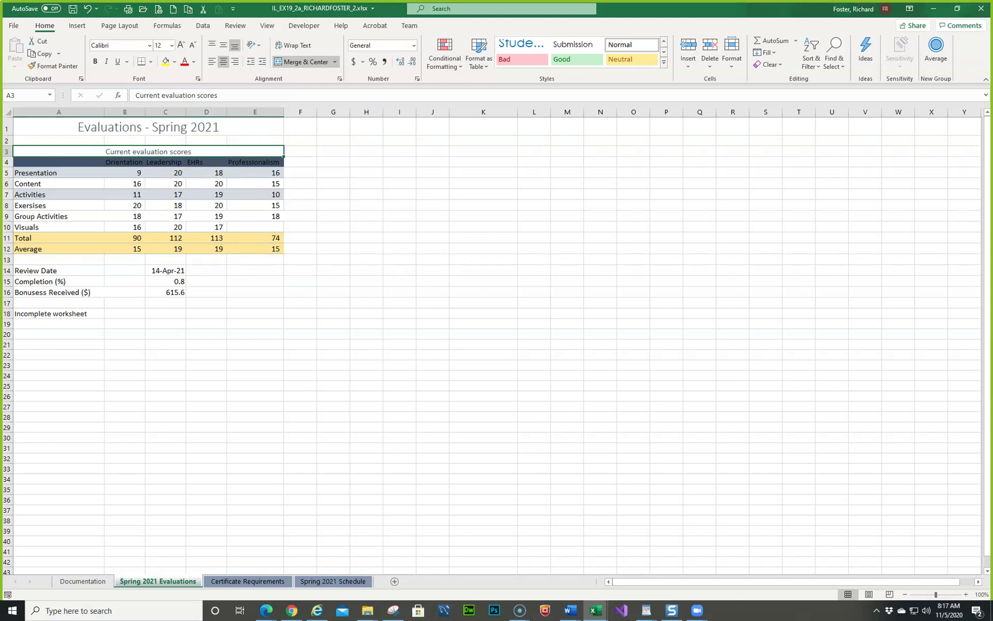
Check the Word instructions for the column headings, then return to Excel and center the text in the range B4:E4.
key(alt+Tab)
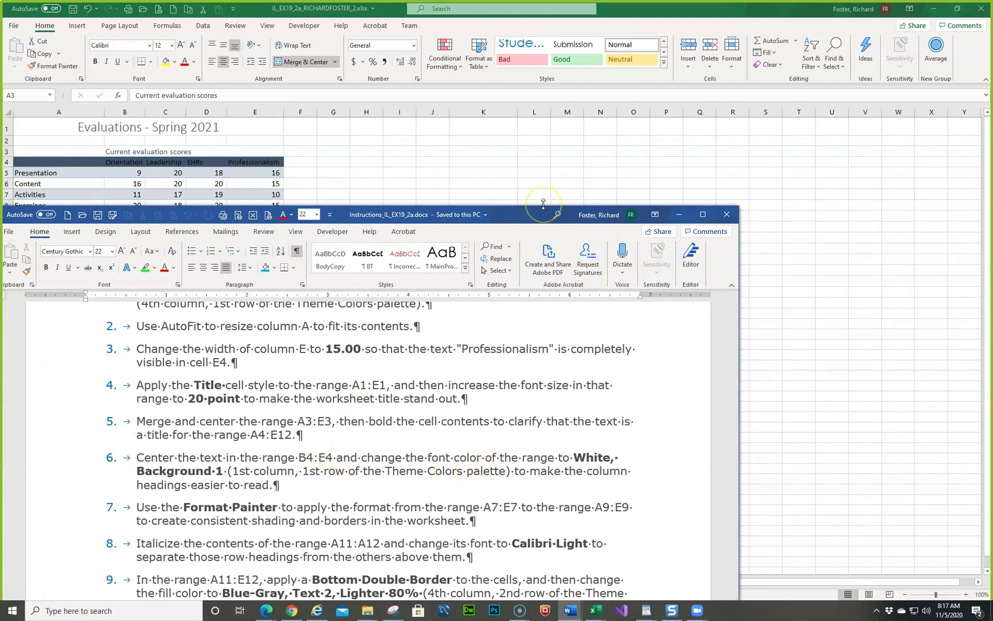
key(alt+Tab)
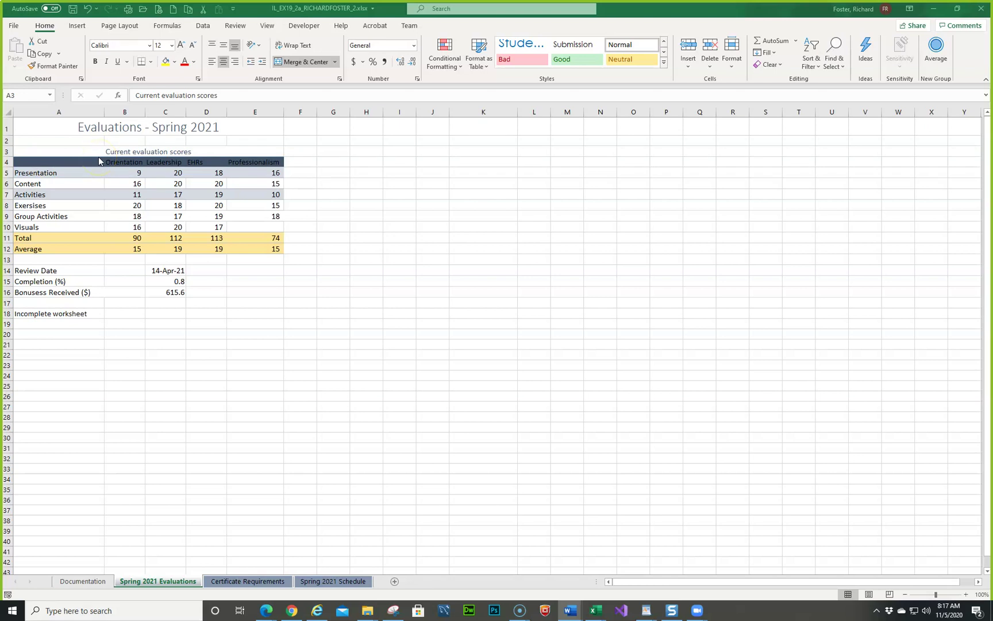
click(134, 164)
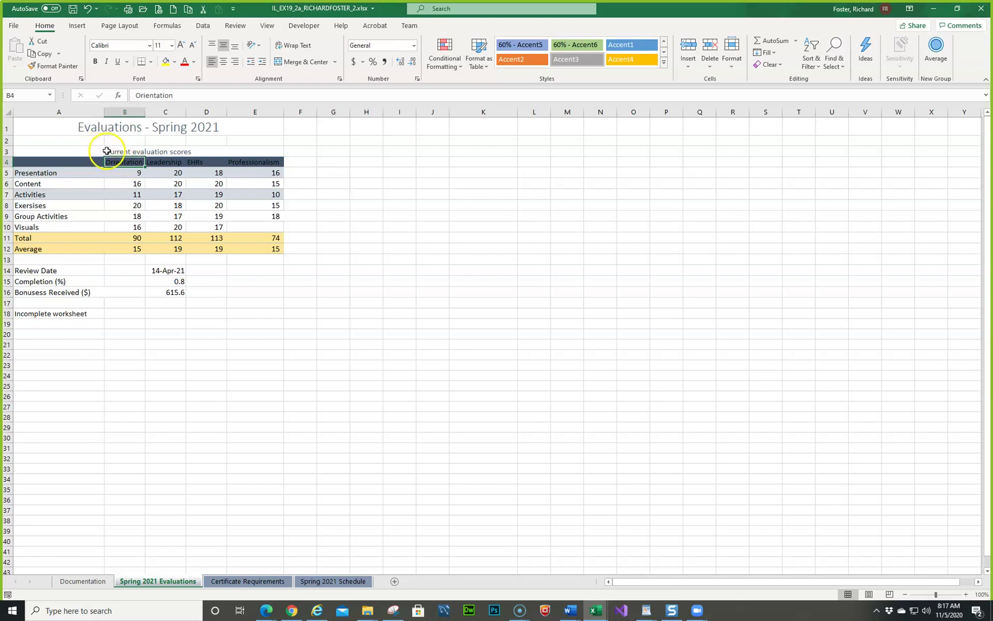
click(115, 150)
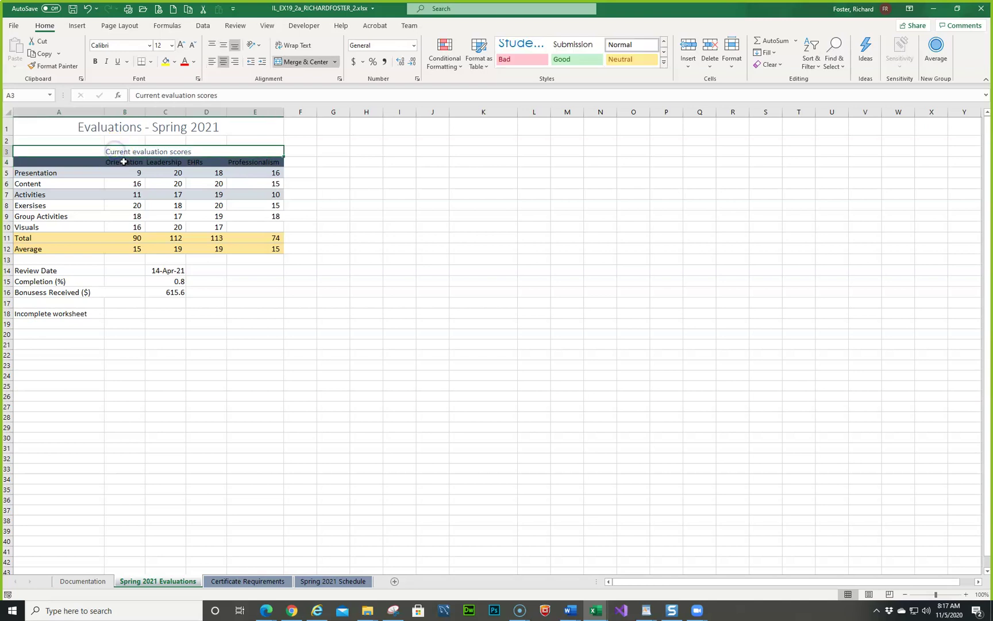
click(123, 163)
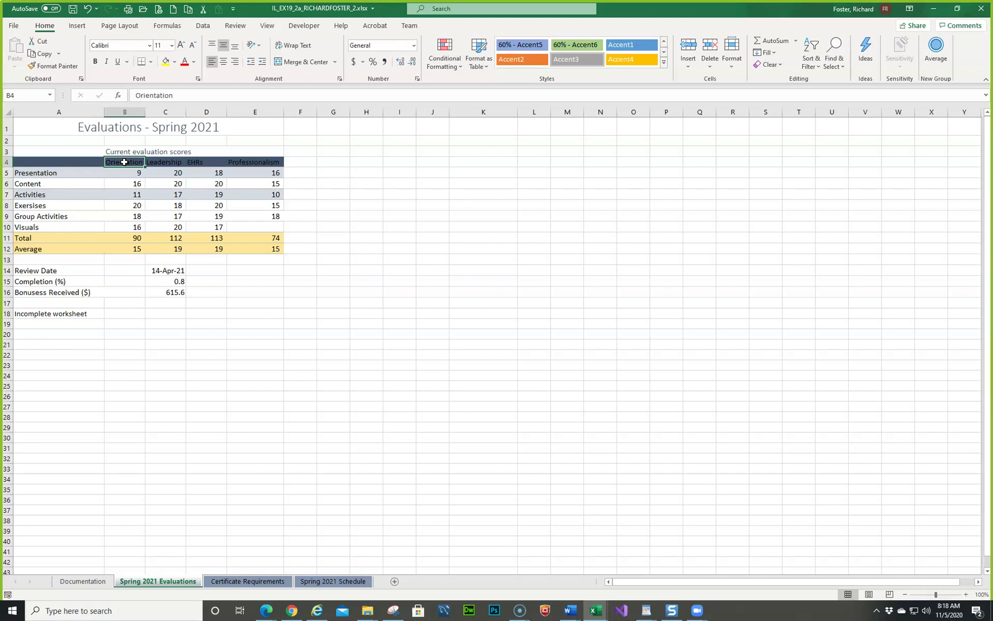
drag(124, 162, 243, 166)
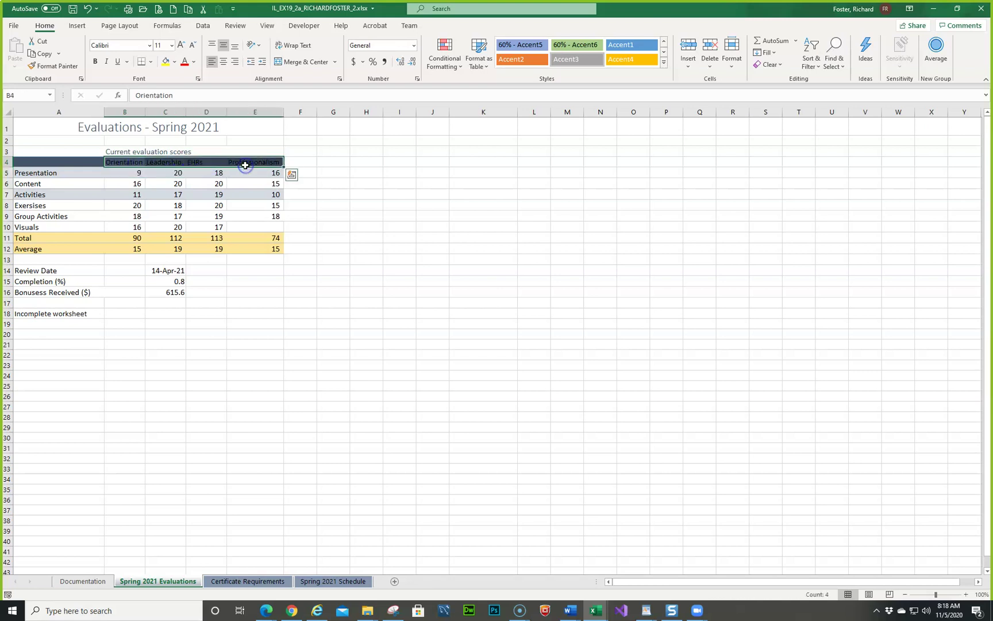
click(225, 46)
click(224, 53)
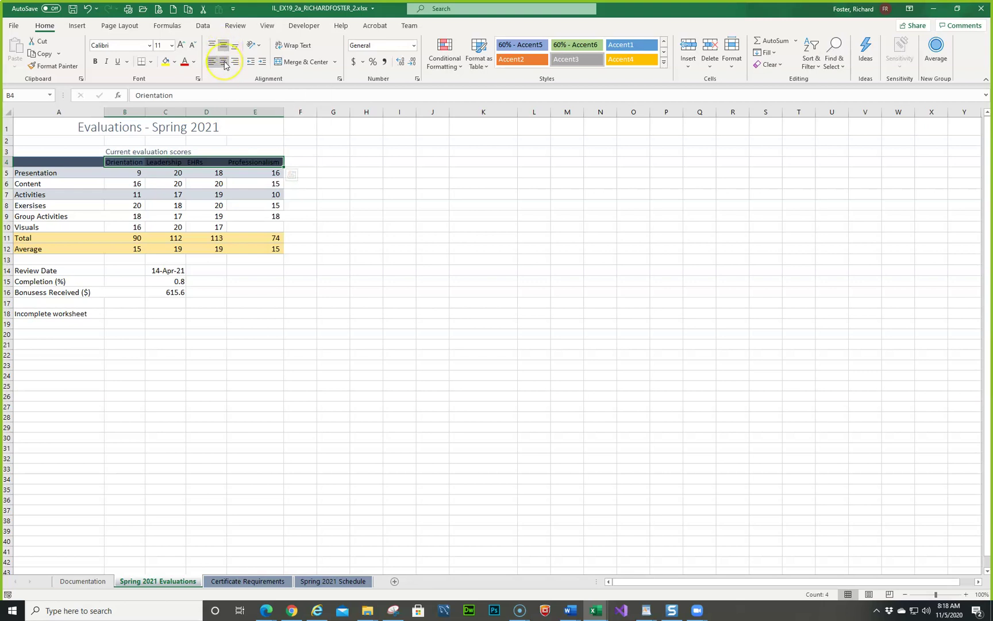
click(225, 62)
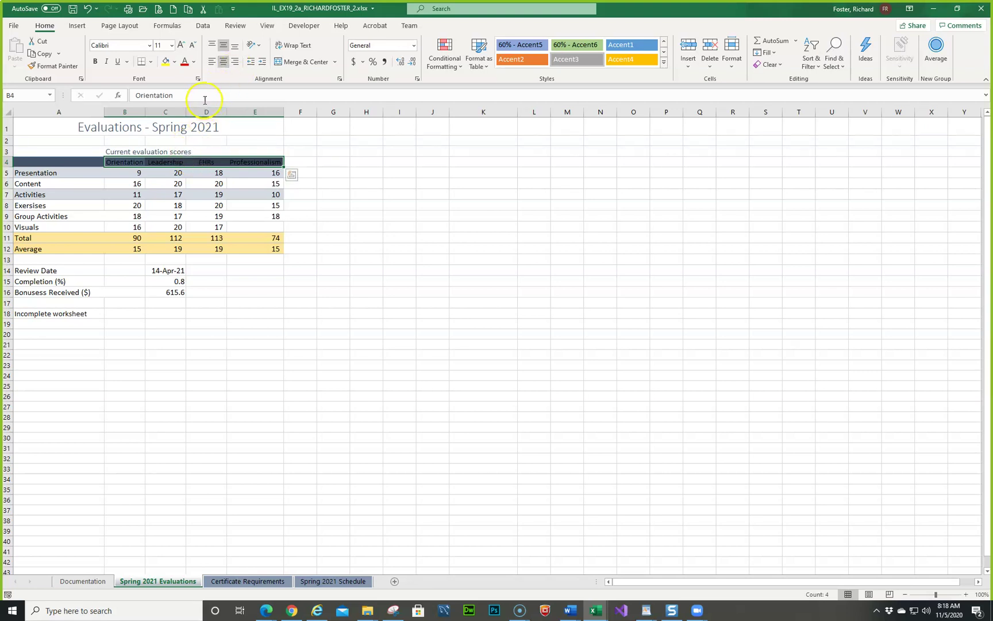
Change the font color of the column headings in B4:E4 to White, Background 1.
click(194, 62)
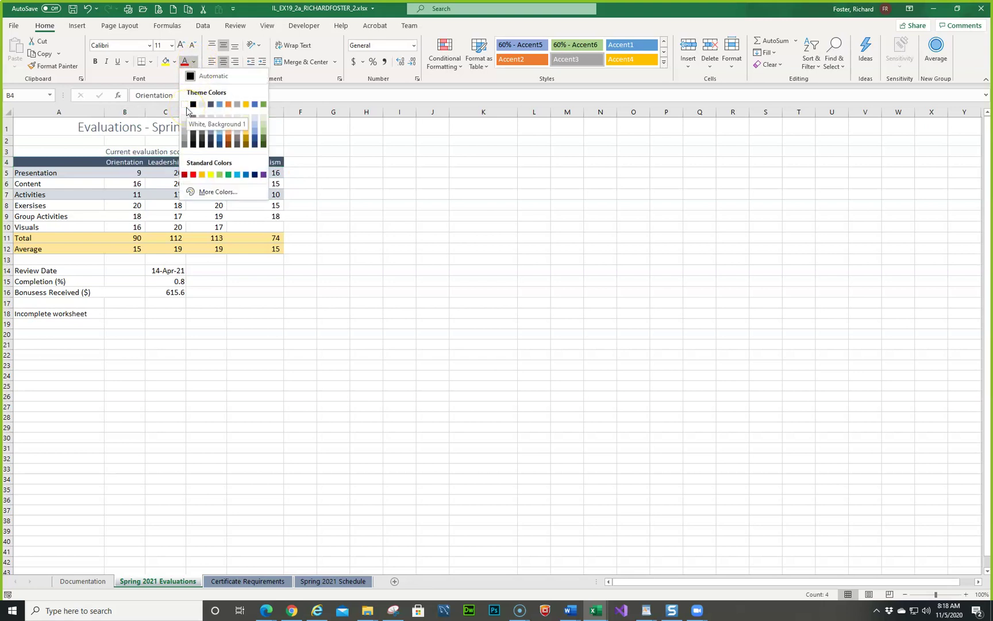
click(348, 177)
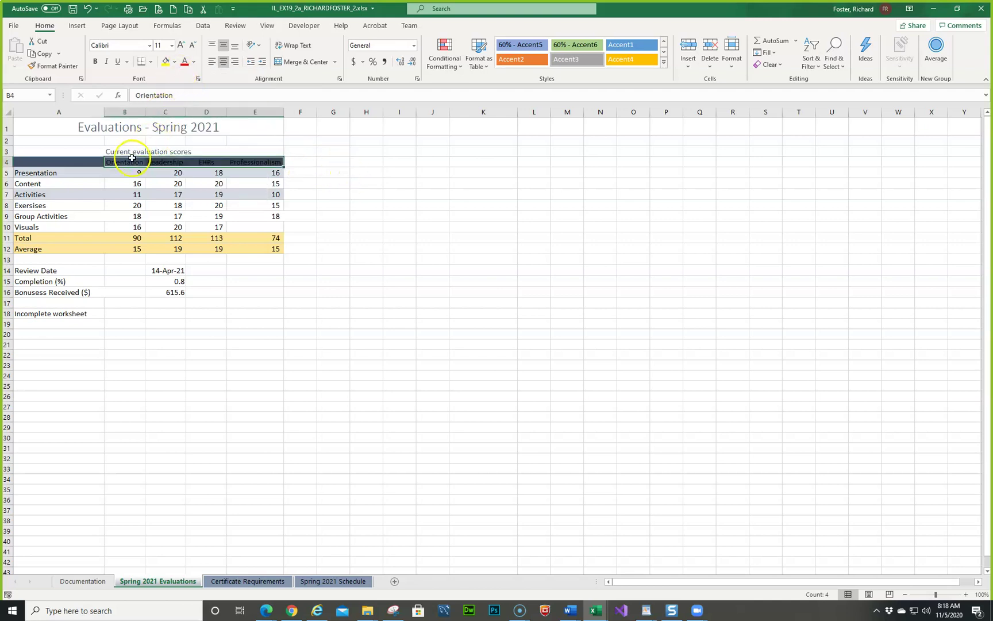
click(197, 62)
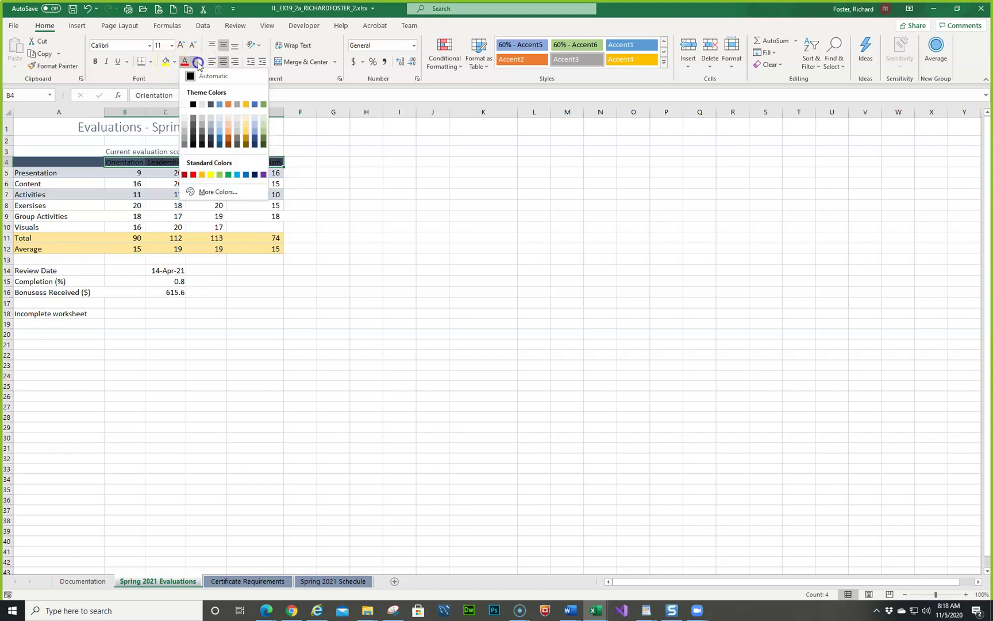
click(184, 106)
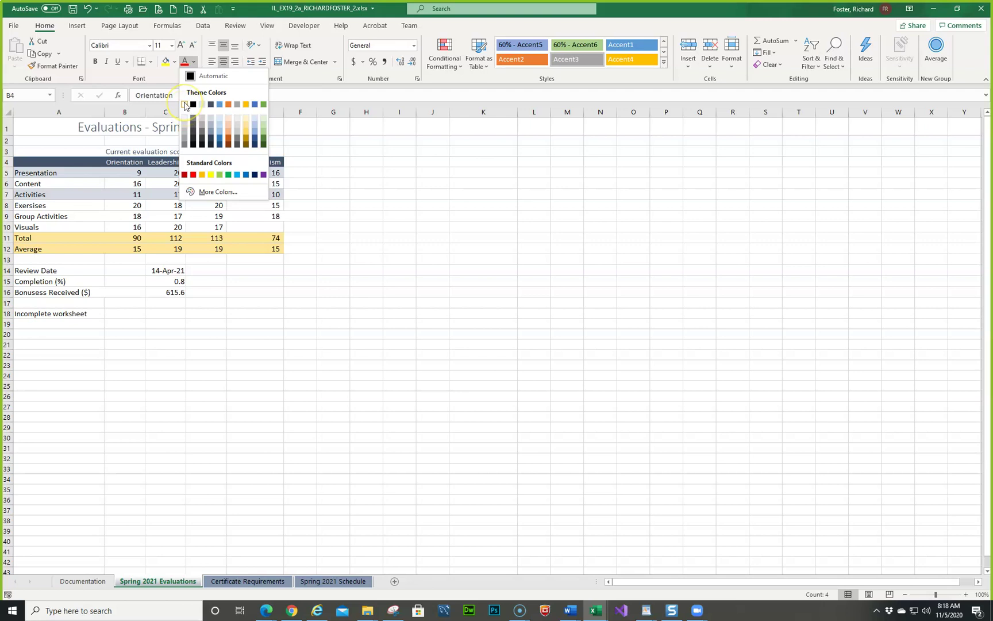
click(184, 105)
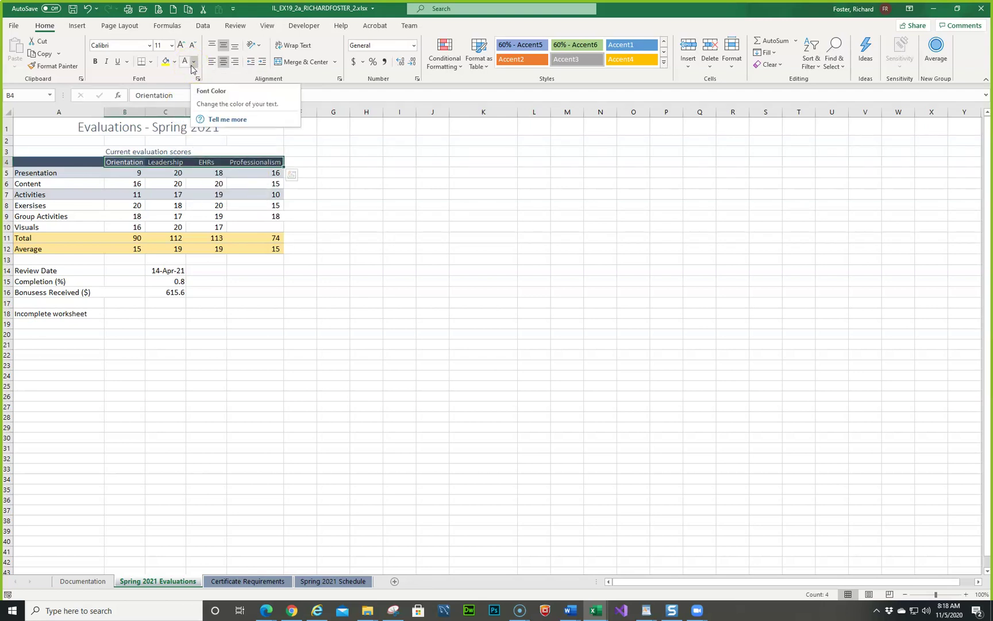
click(192, 75)
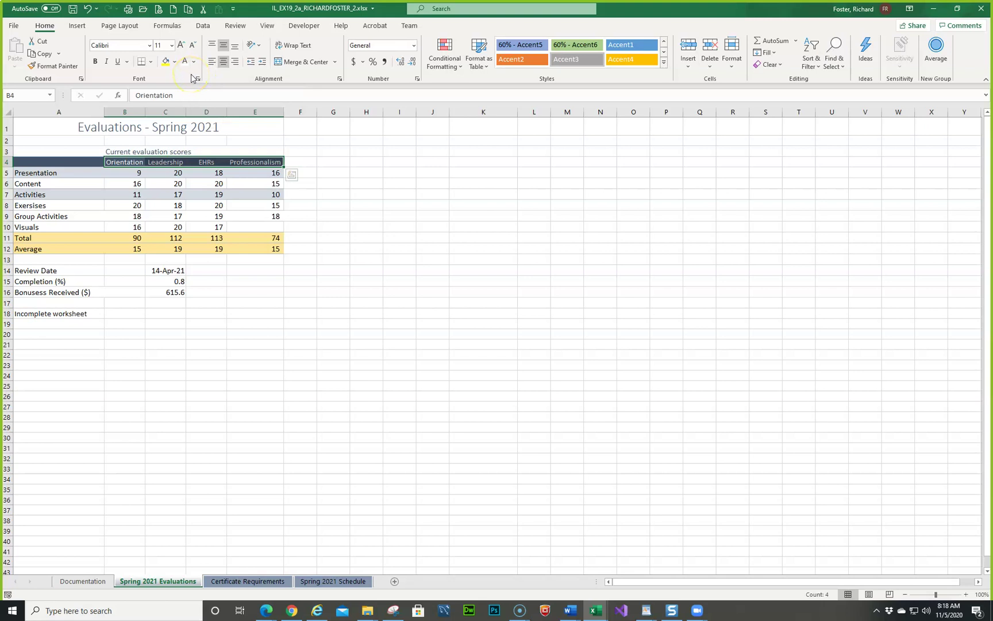
click(188, 72)
Copy the formatting of the Activities row A7:E7 to the Group Activities row A9:E9 with Format Painter.
click(65, 194)
drag(65, 194, 266, 194)
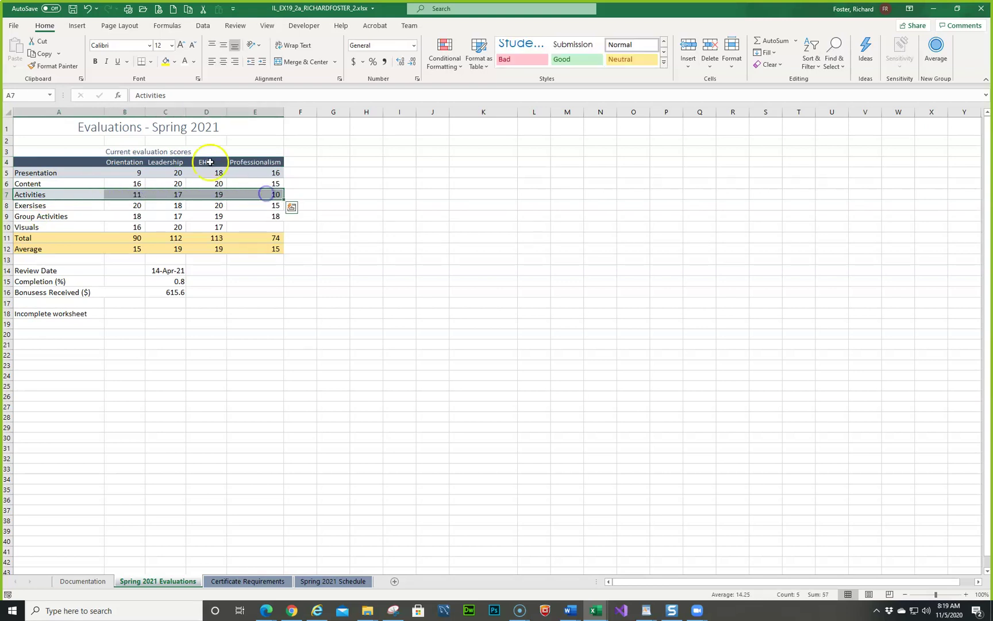
click(73, 67)
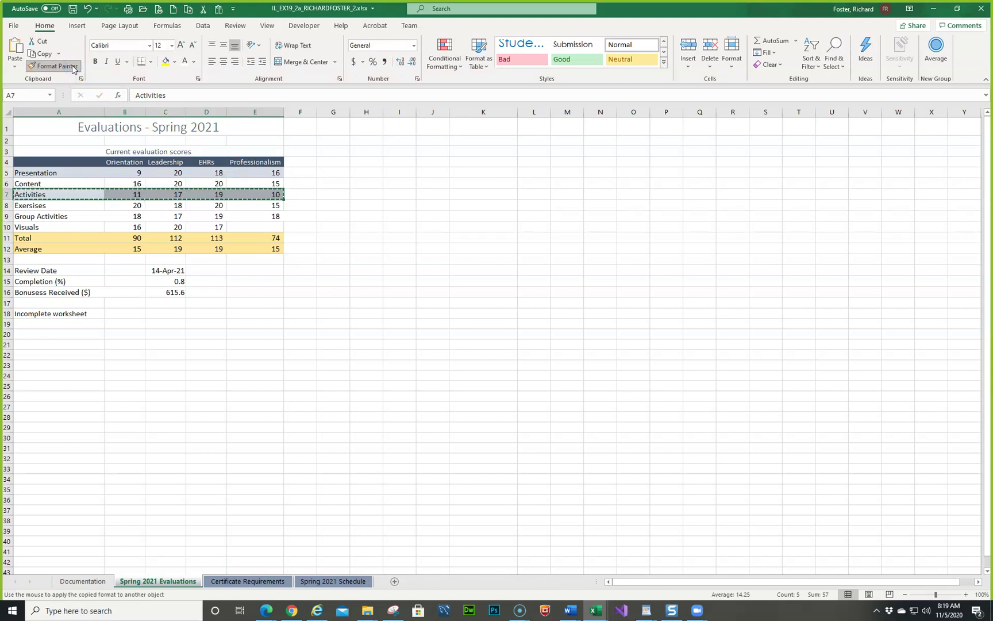
drag(31, 215, 251, 215)
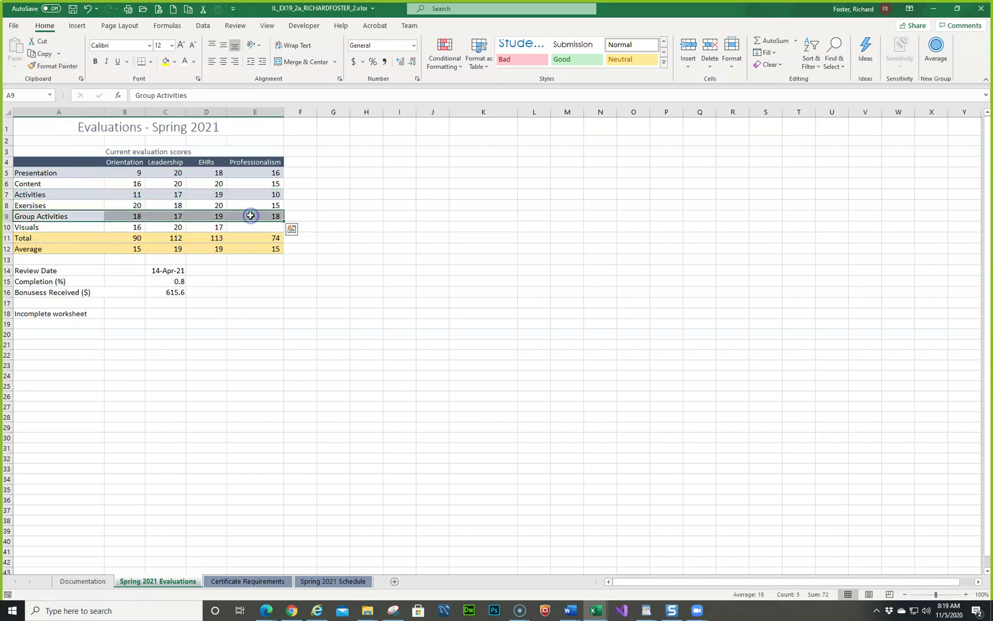
click(433, 235)
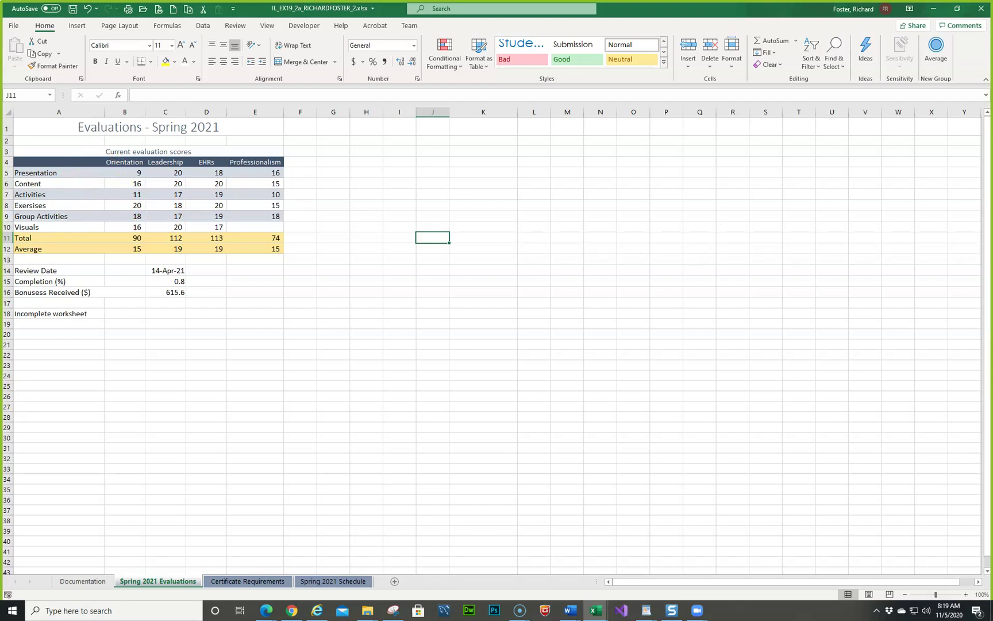
Review the next instructions in Word, then italicize the row headings in A11:A12 in Excel and set their font to Calibri Light.
click(570, 610)
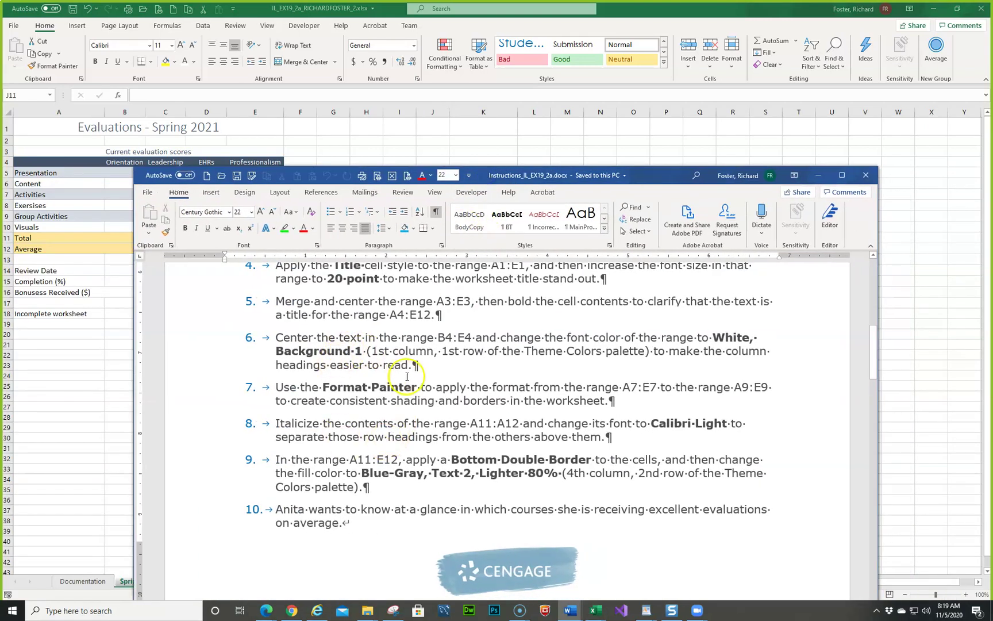
scroll(410, 377, down, 2)
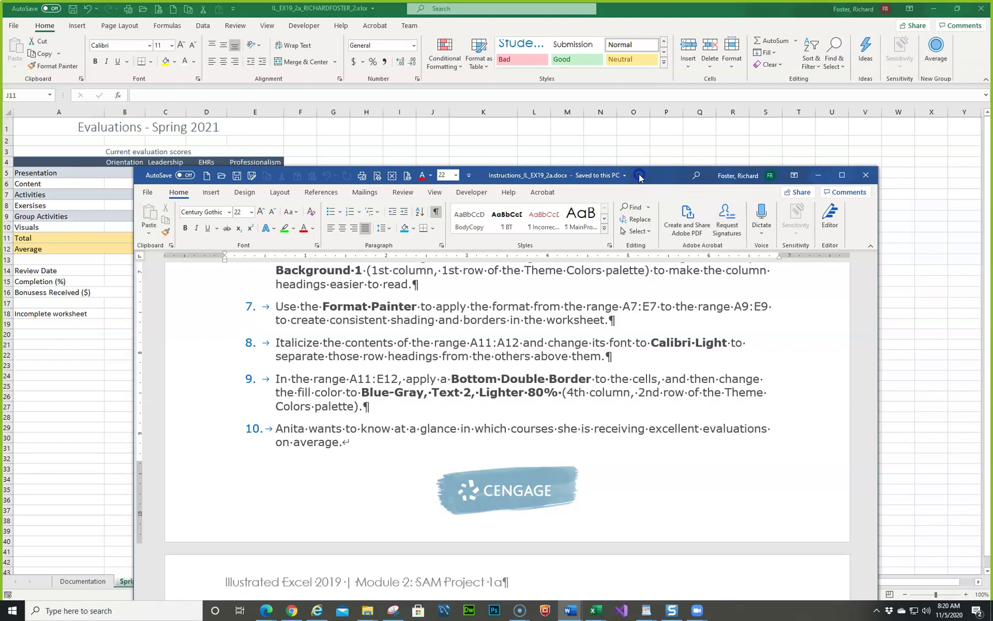
drag(640, 177, 0, 230)
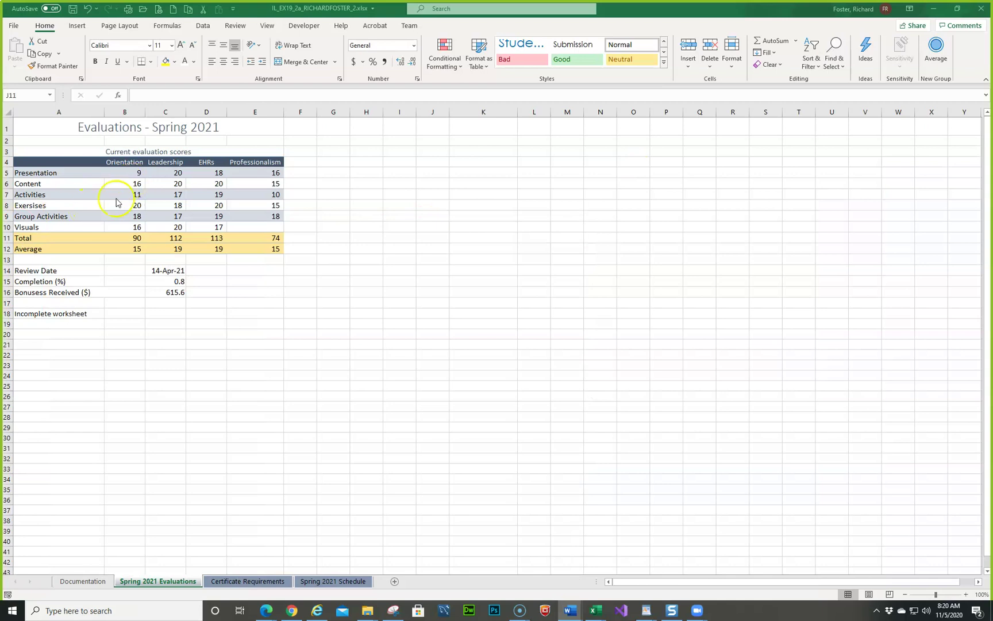
click(62, 236)
drag(62, 237, 62, 245)
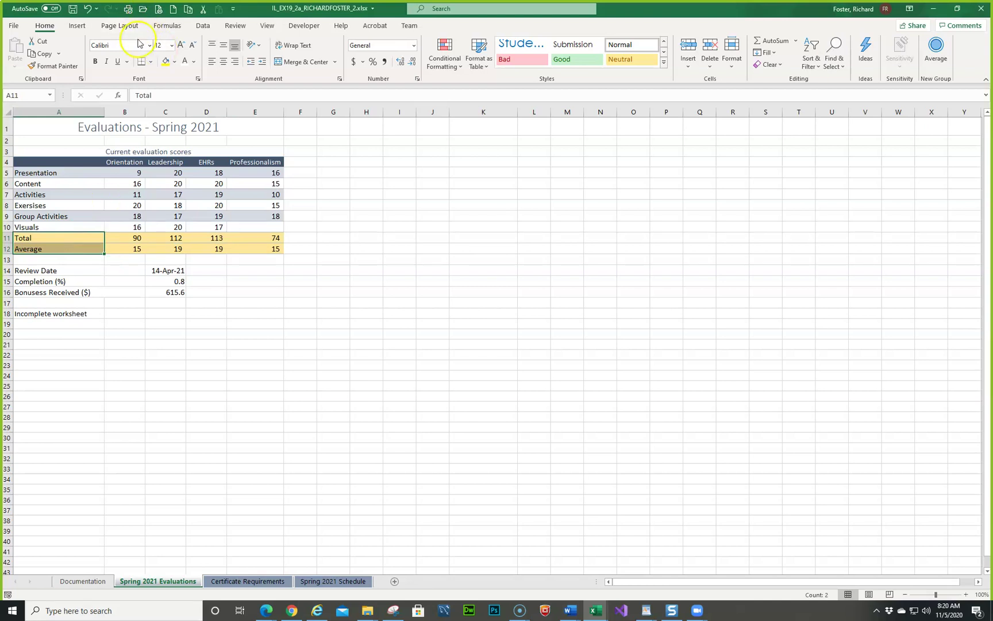
click(106, 63)
click(105, 63)
click(150, 45)
click(150, 46)
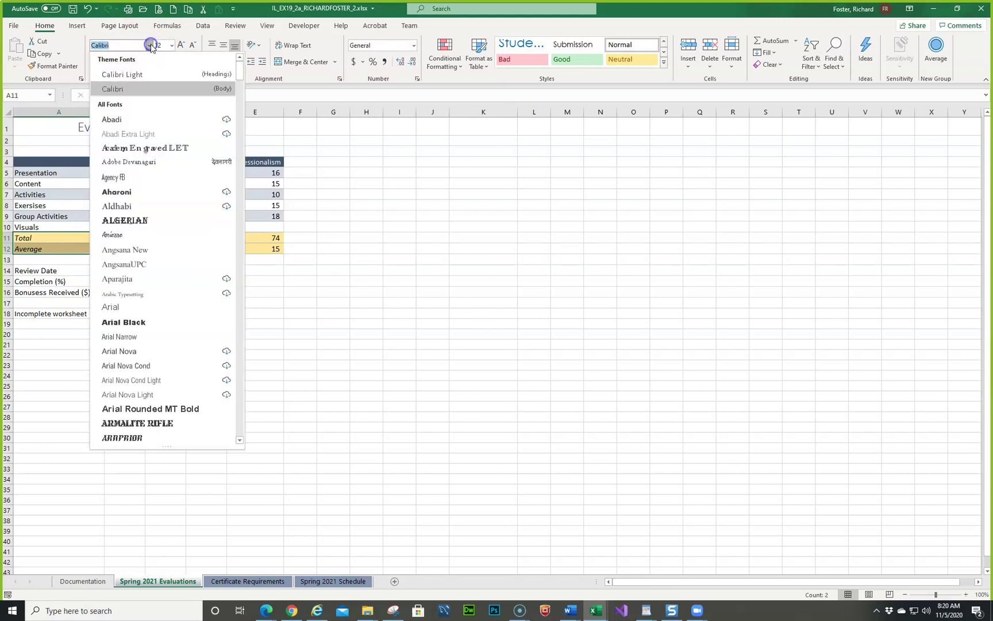
click(139, 75)
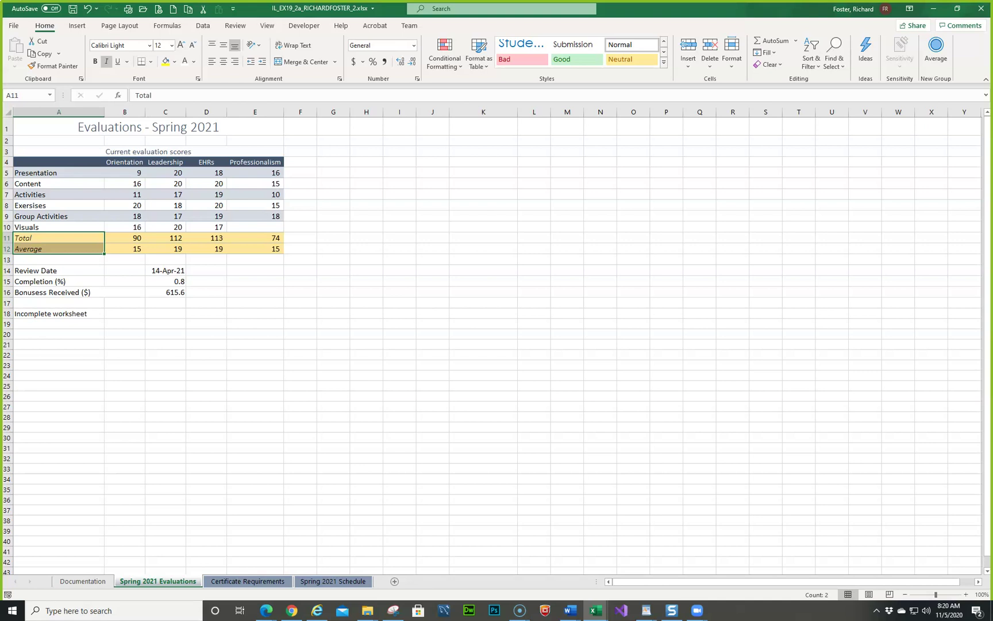
Check the border instruction in Word, then apply a Bottom Double Border to the range A11:E12 in Excel.
key(alt+Tab)
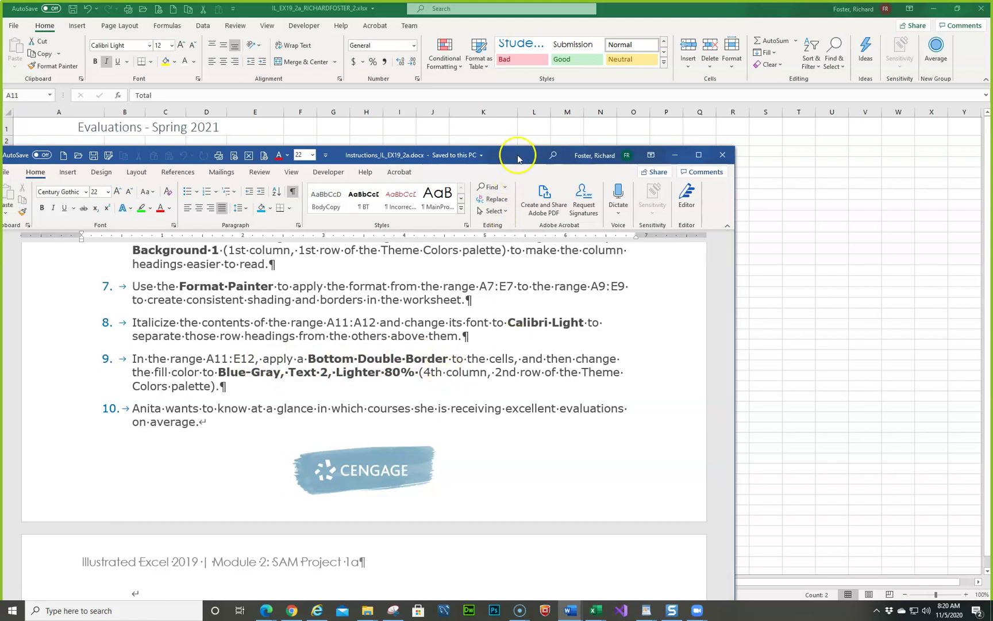
drag(517, 158, 0, 167)
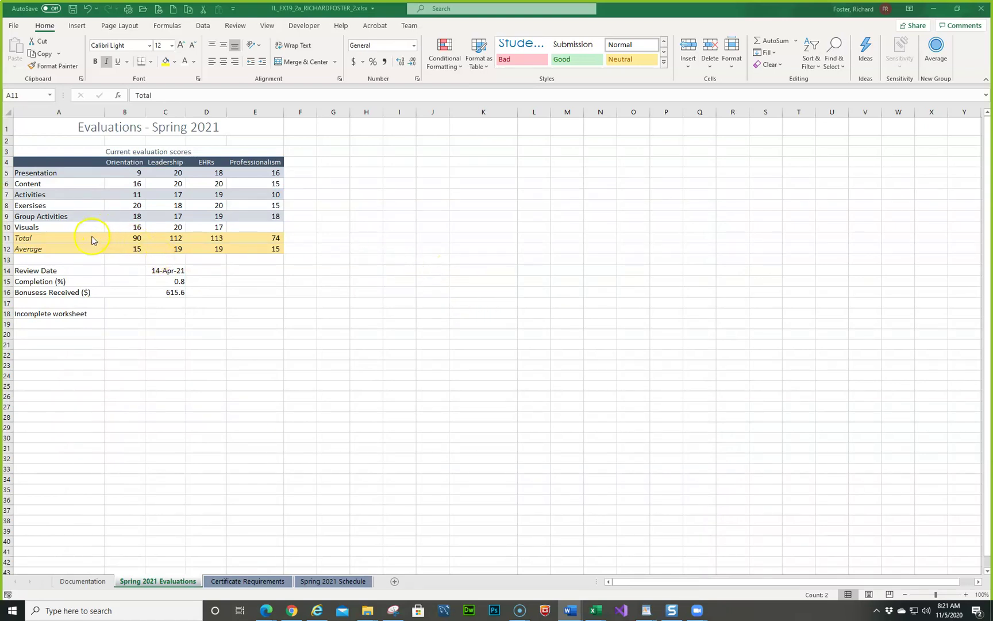
key(F2)
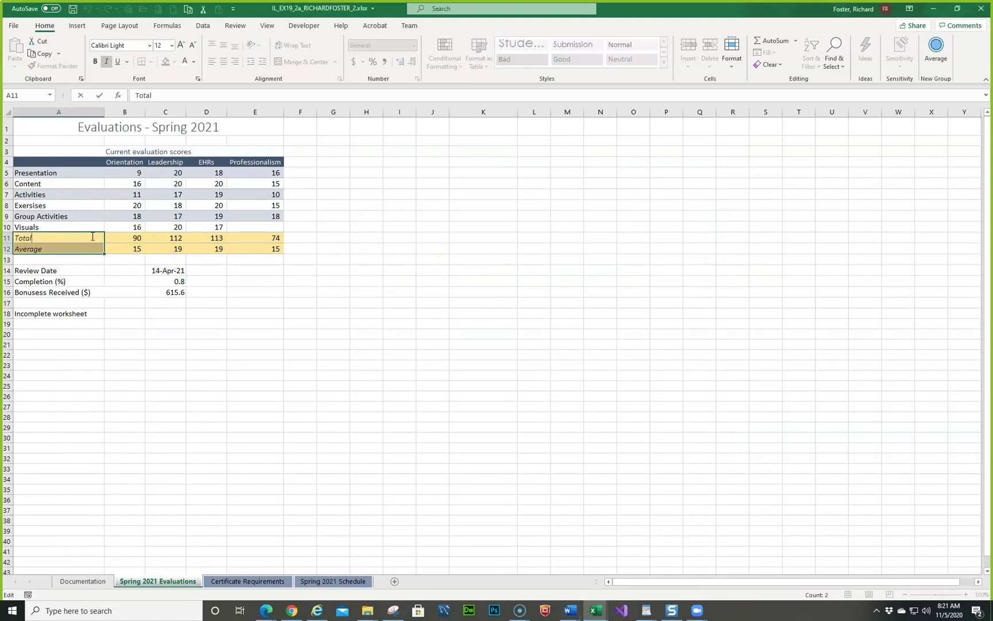
click(101, 236)
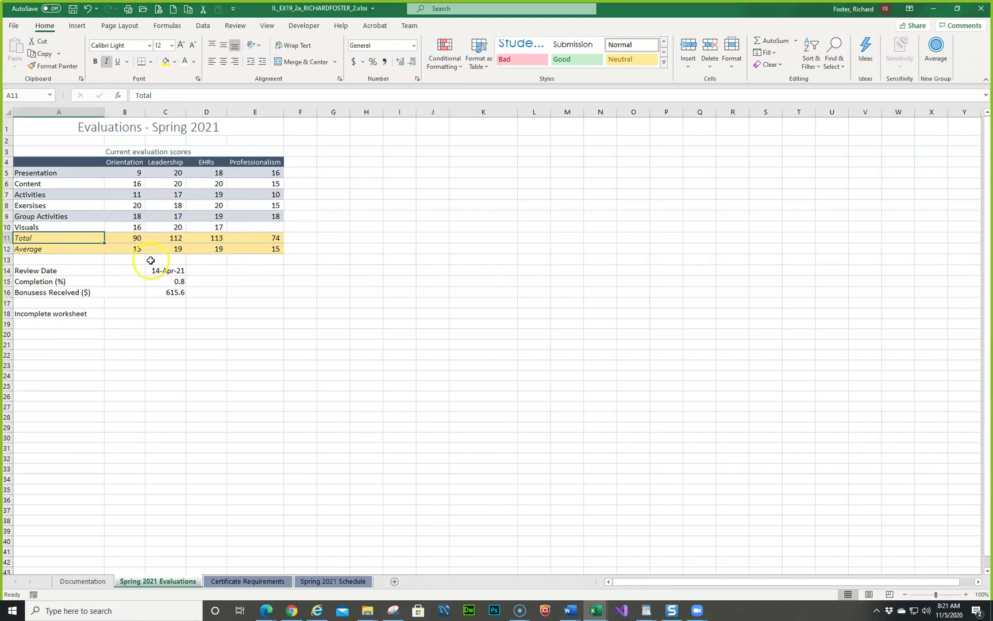
shift+click(242, 246)
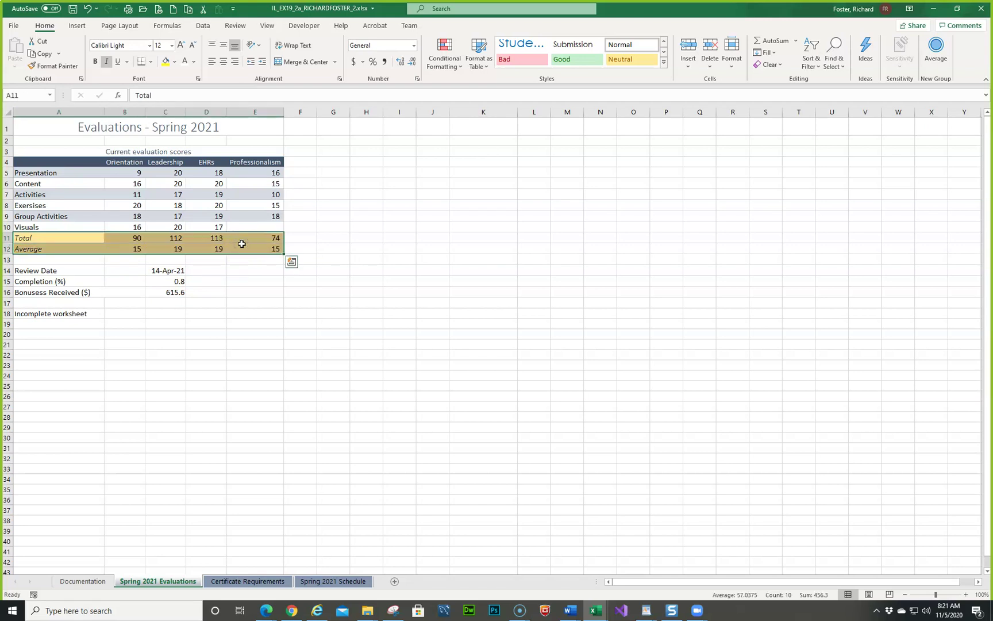
click(152, 63)
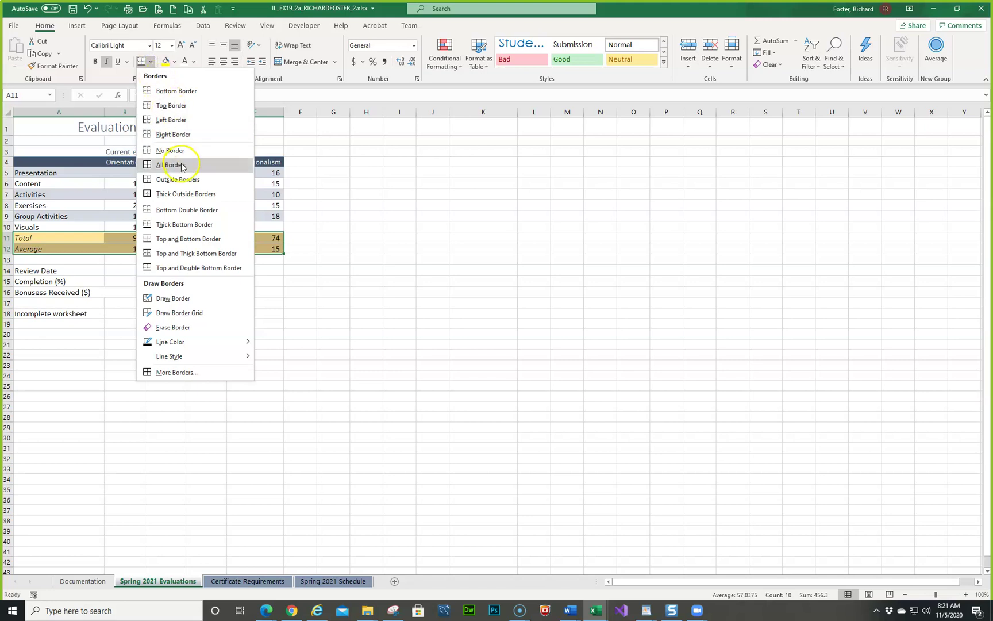
click(190, 209)
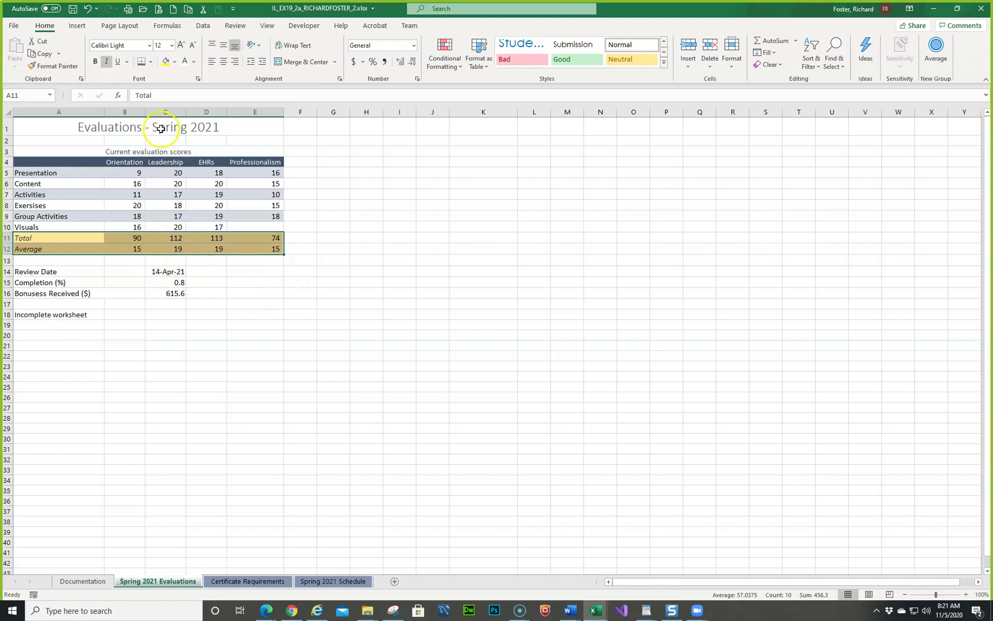
Change the fill color of the Total and Average rows in A11:E12 to Blue-Gray, Text 2, Lighter 80%.
click(176, 67)
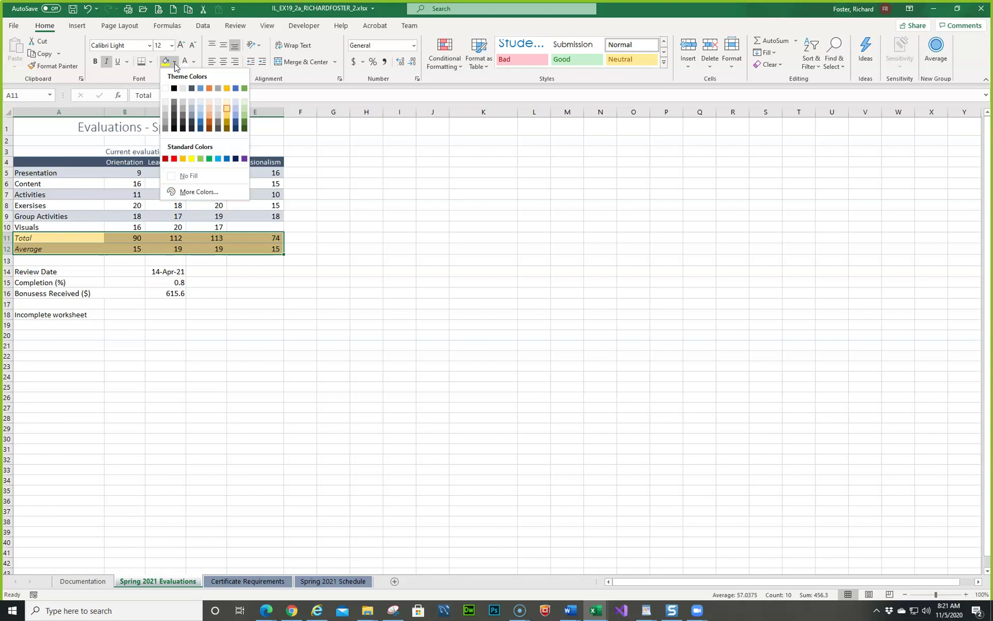
click(191, 88)
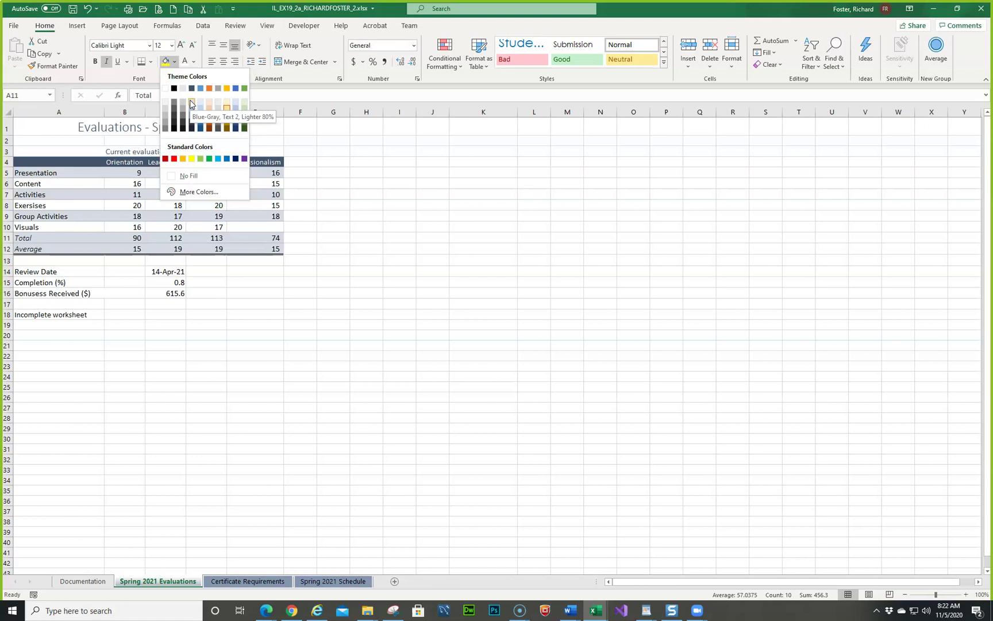
click(191, 103)
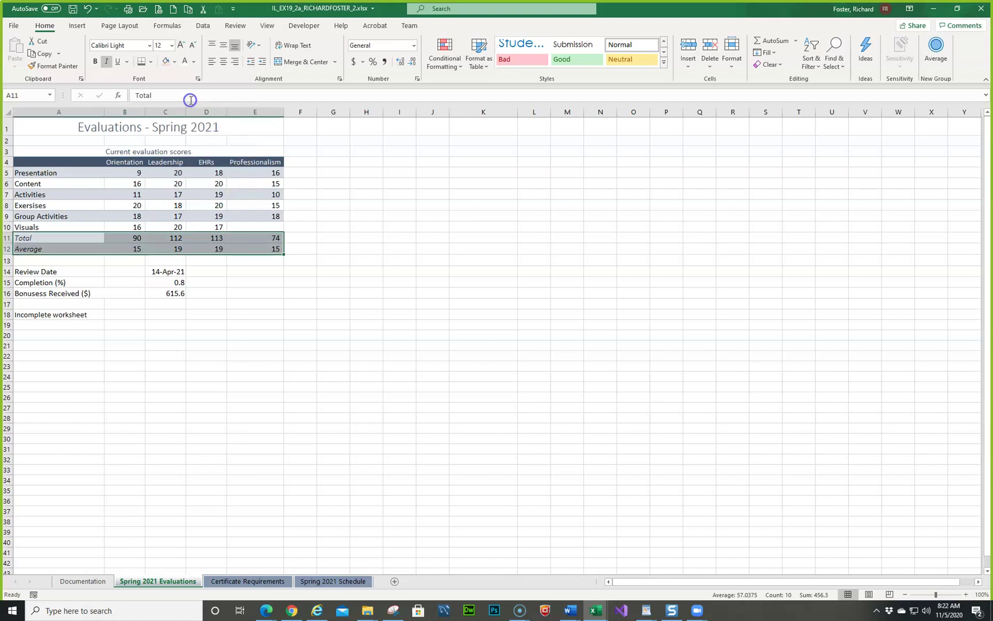
click(317, 358)
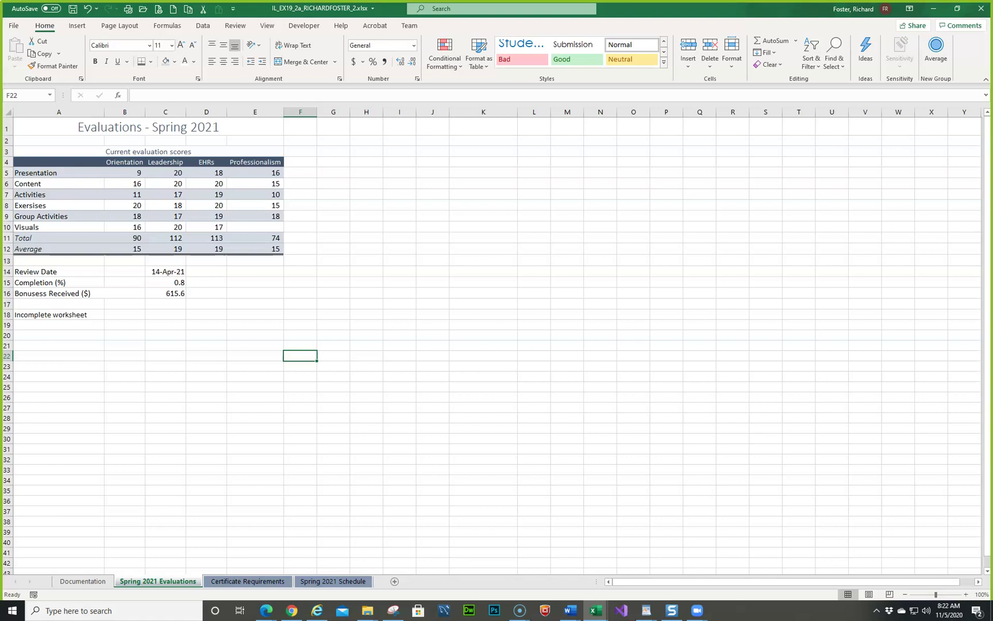
Check the conditional formatting instruction in Word, then highlight B12:E12 values greater than 17 in Excel with Light Red Fill with Dark Red Text.
key(alt+Tab)
scroll(424, 435, up, 5)
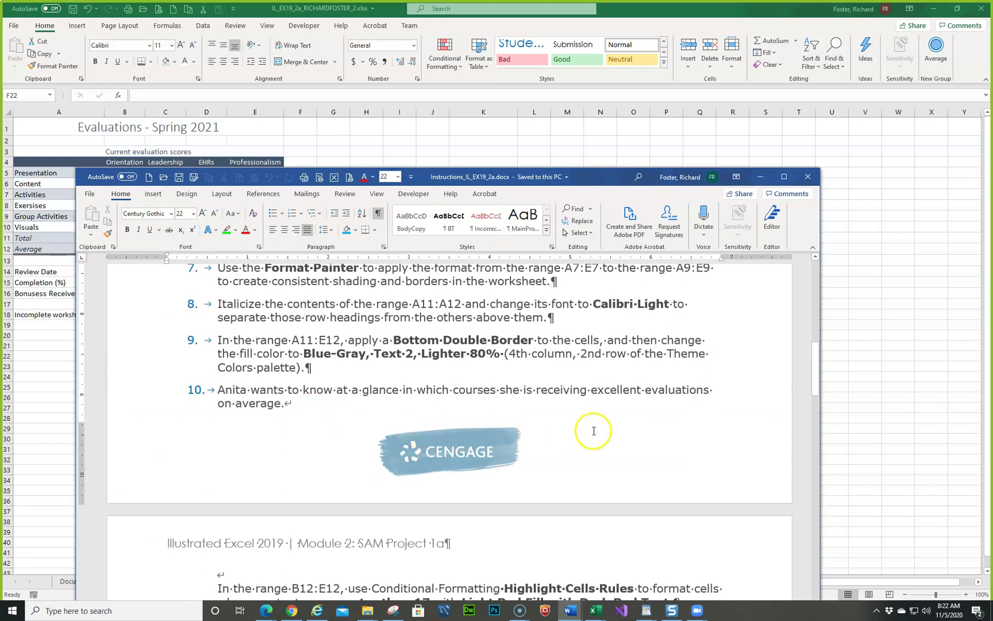
scroll(594, 431, down, 5)
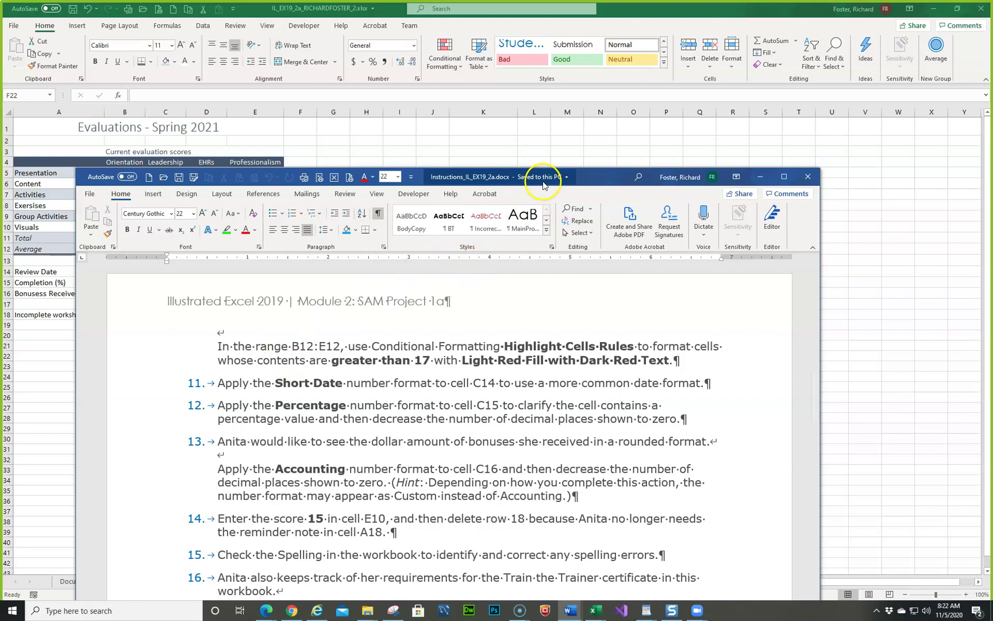
drag(581, 173, 0, 175)
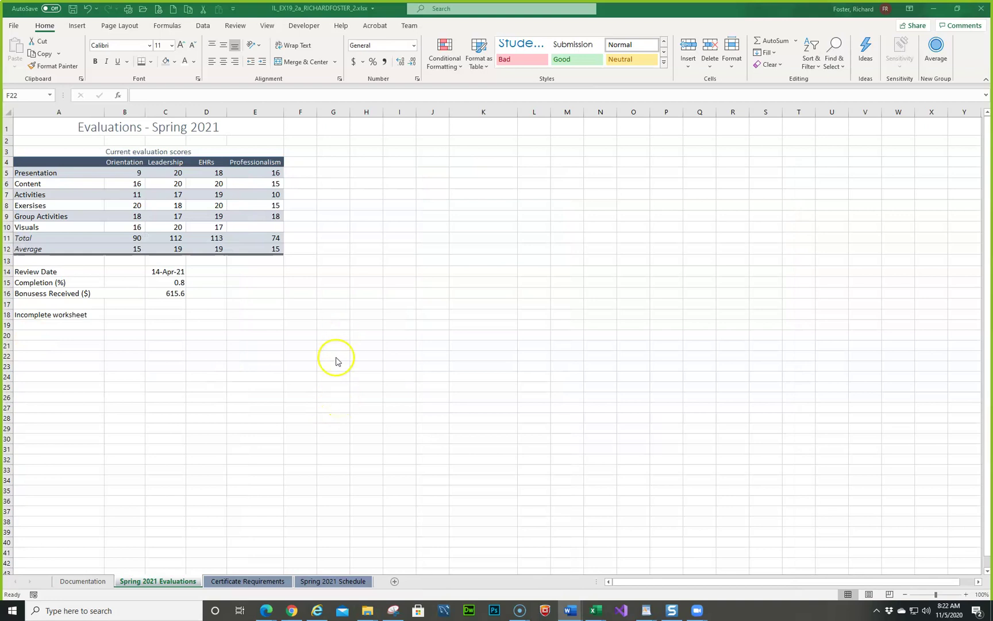
click(127, 248)
click(129, 248)
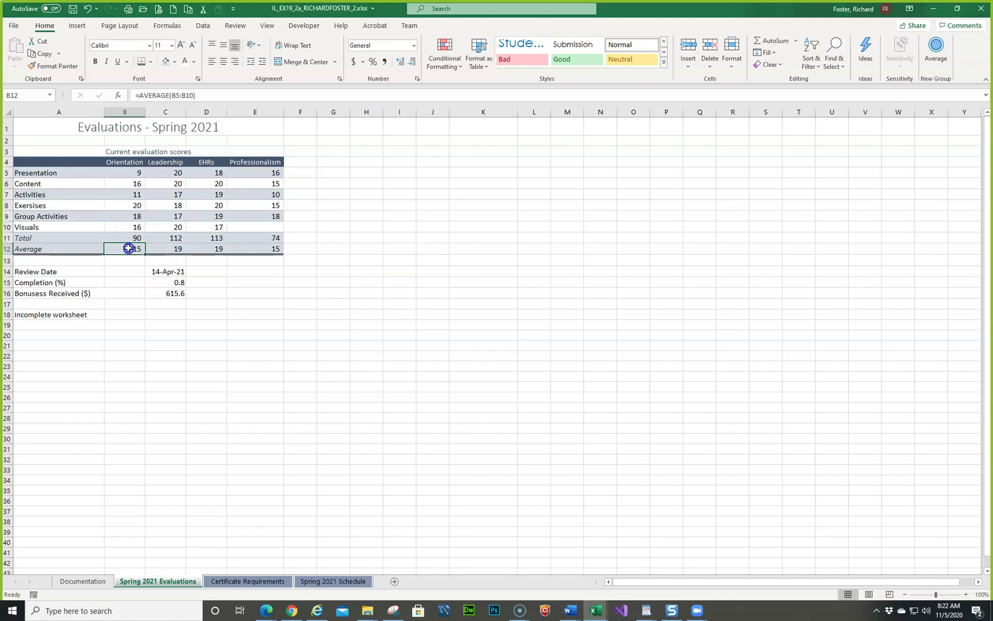
drag(130, 248, 234, 251)
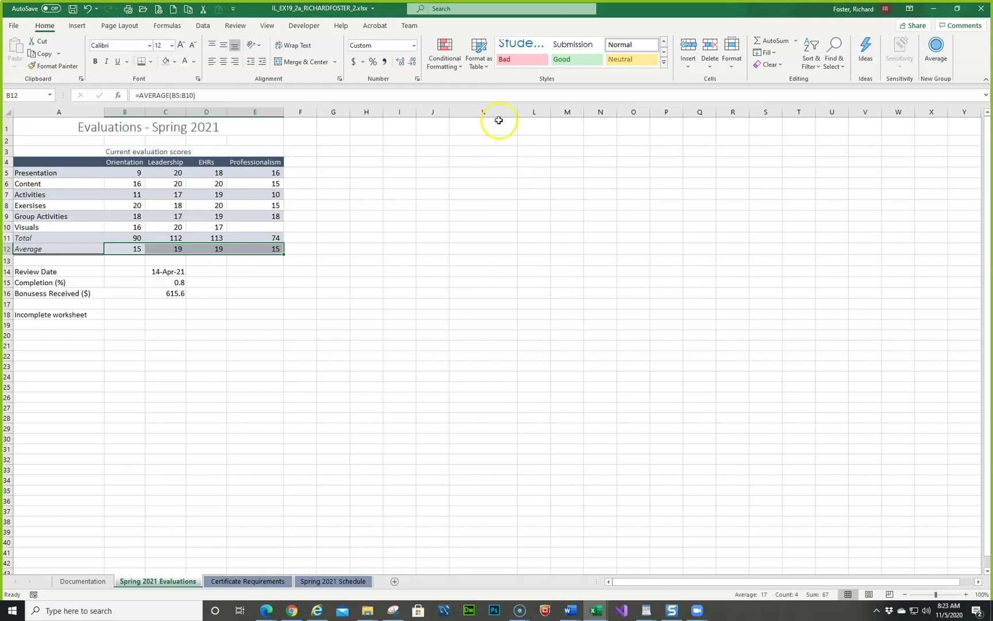
click(465, 73)
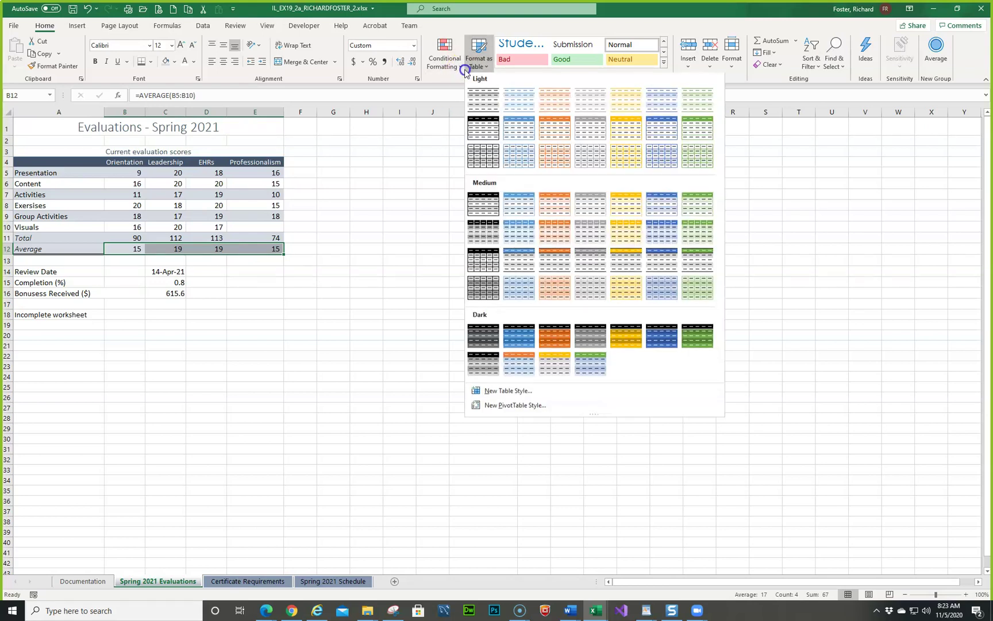
click(461, 69)
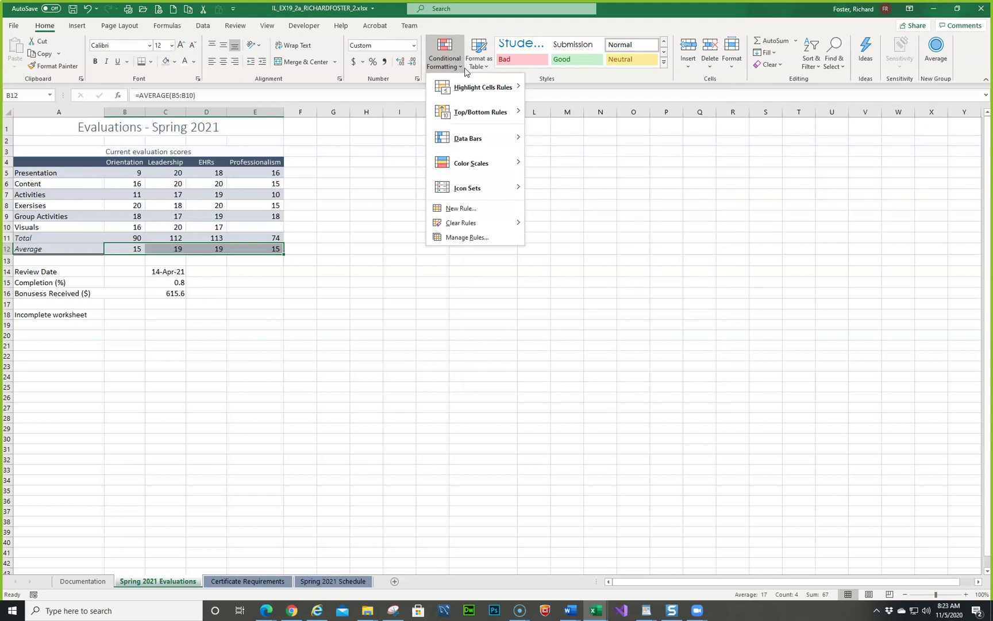
click(469, 86)
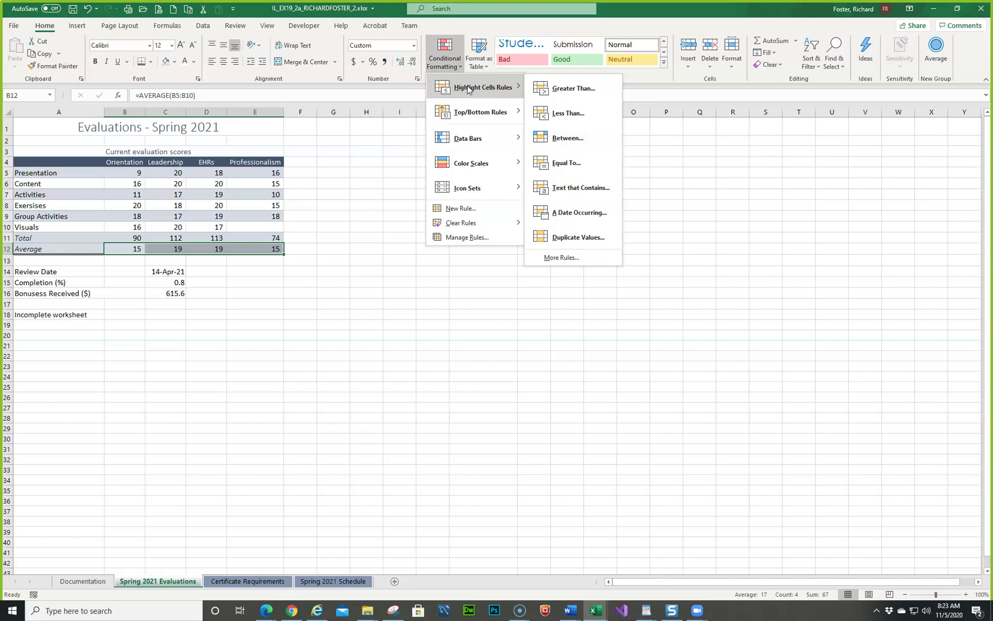
click(567, 90)
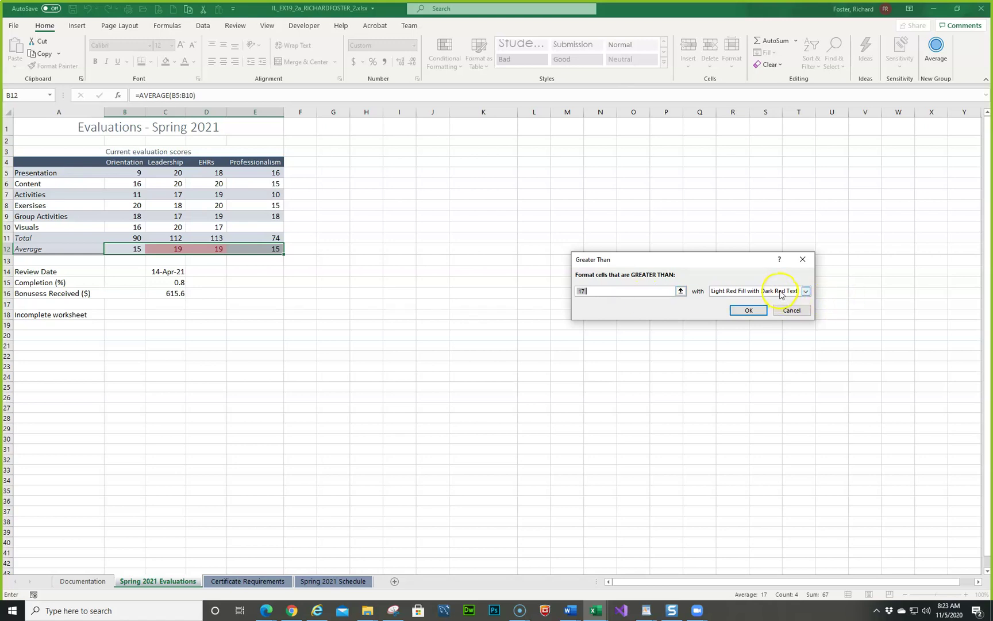
click(743, 311)
click(532, 323)
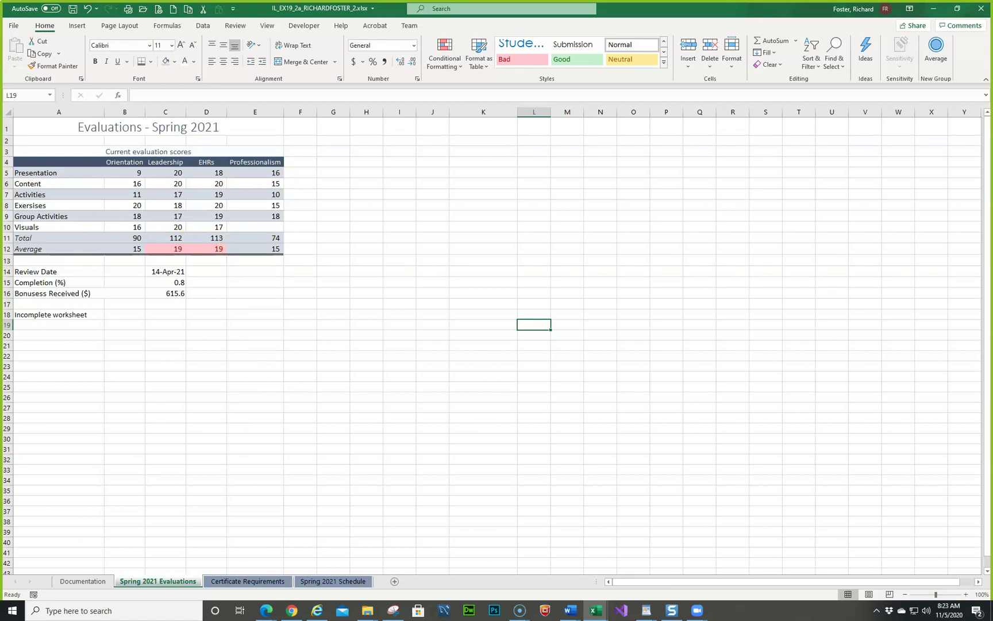
Review the number format instructions in Word, then format the review date in C14 in Excel with the 3/14 date type.
click(571, 610)
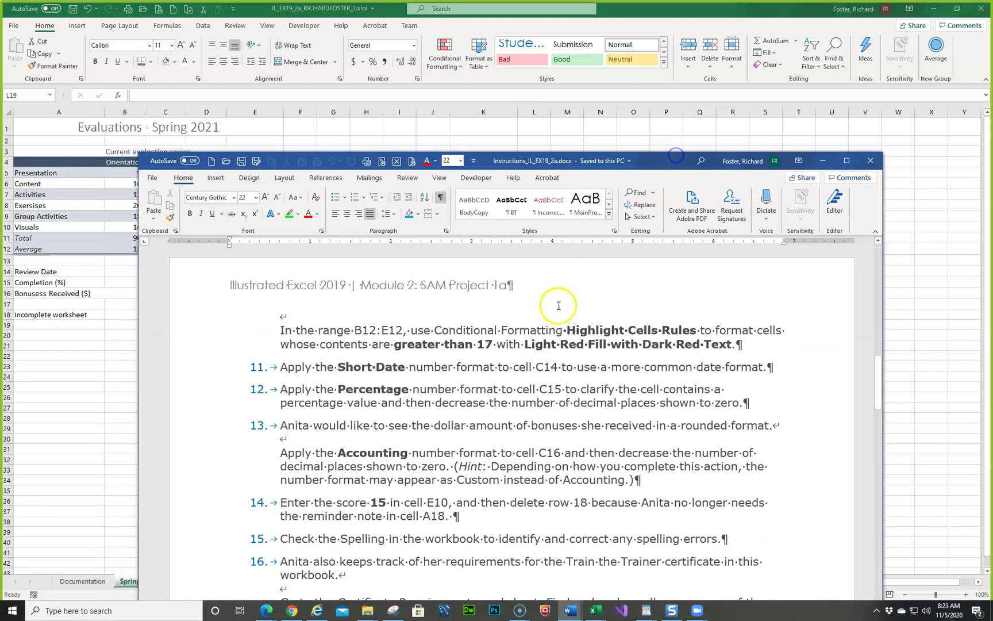
scroll(581, 345, down, 1)
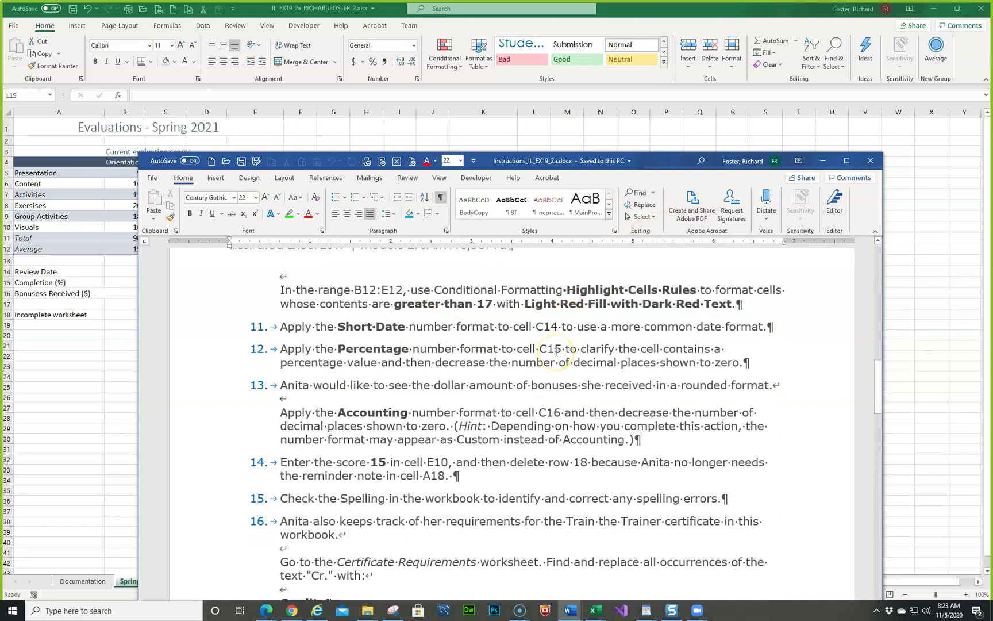
click(663, 164)
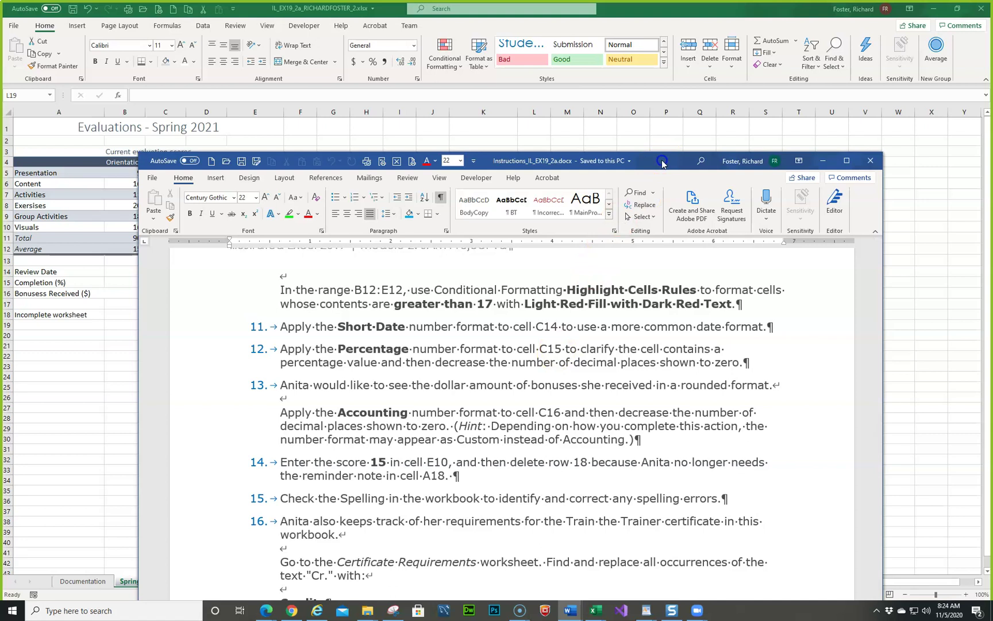
drag(662, 163, 322, 598)
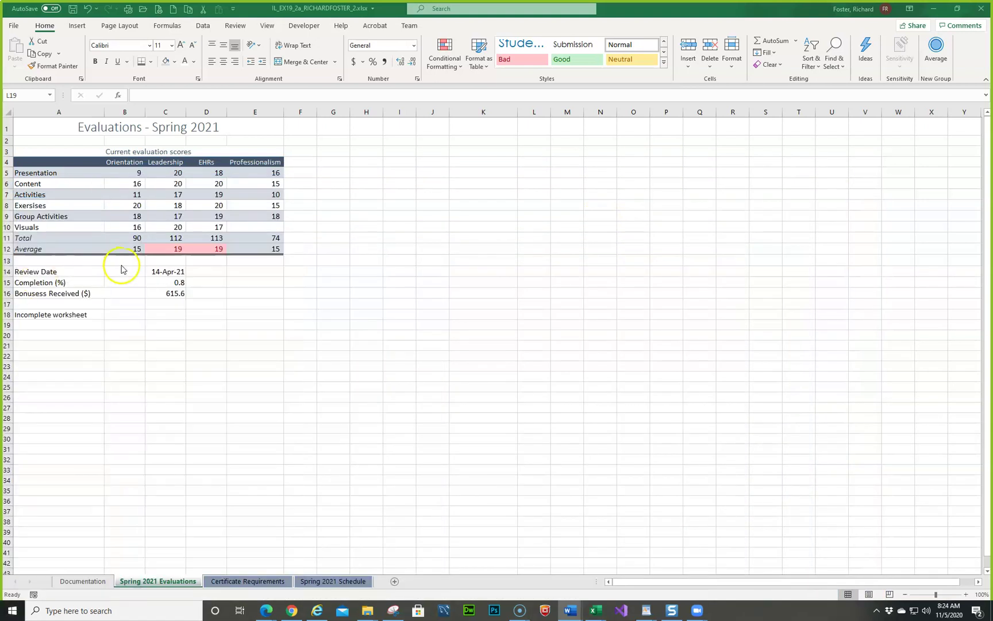
click(162, 276)
click(164, 271)
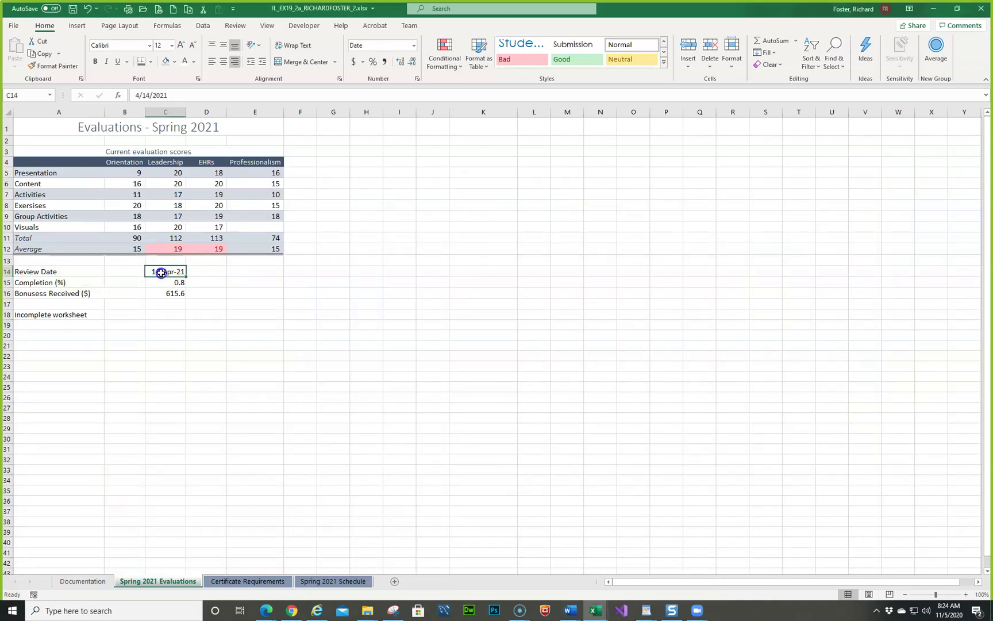
click(418, 79)
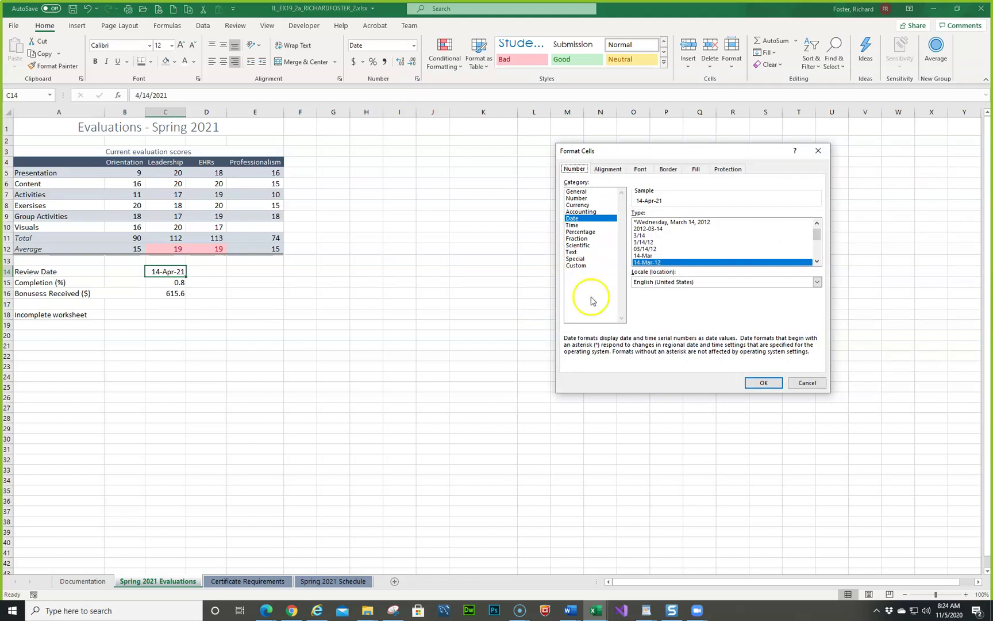
click(645, 235)
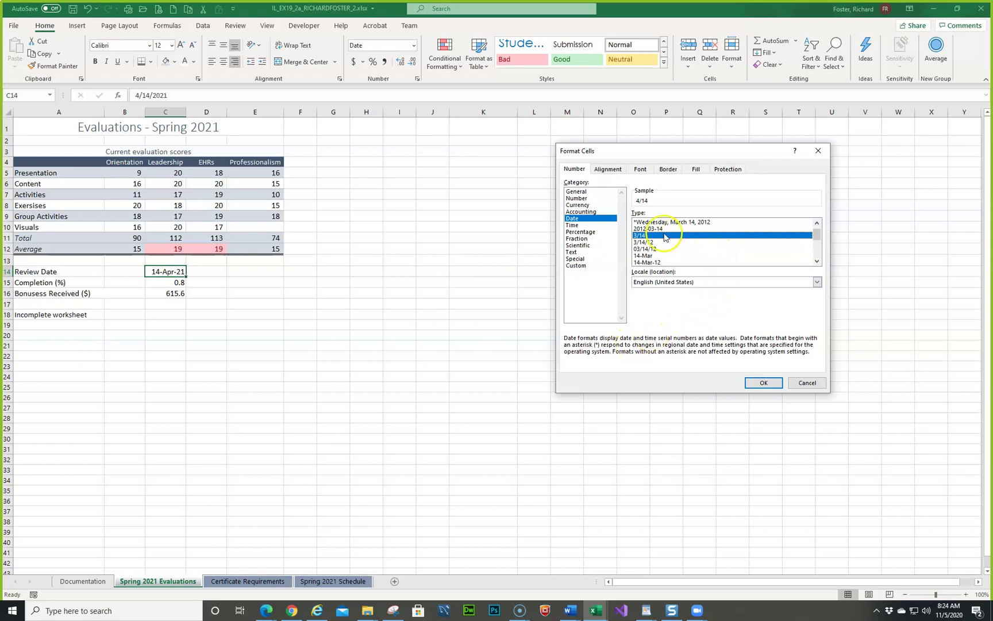
click(658, 251)
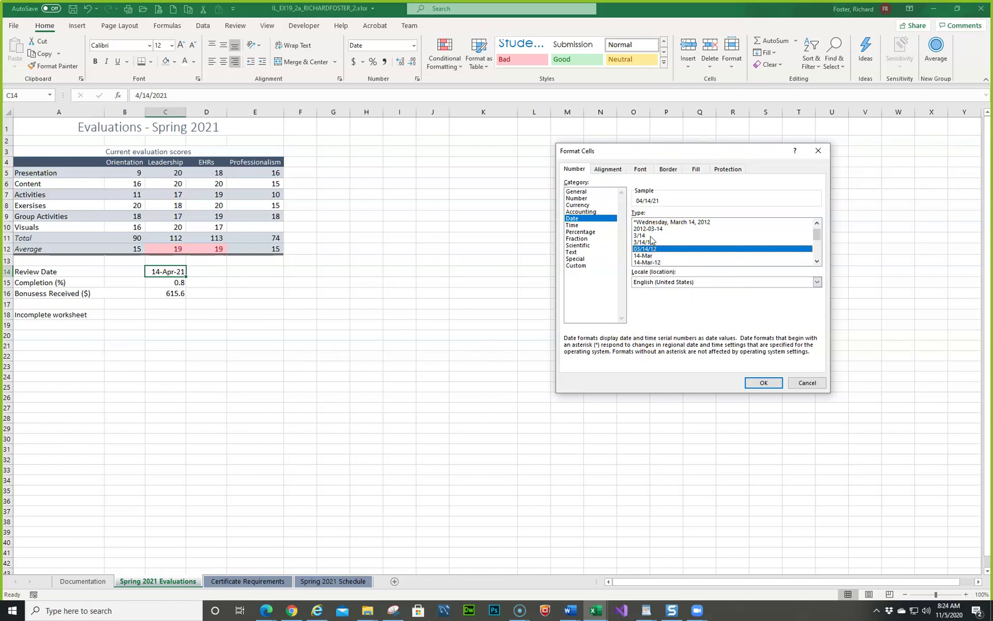
click(651, 236)
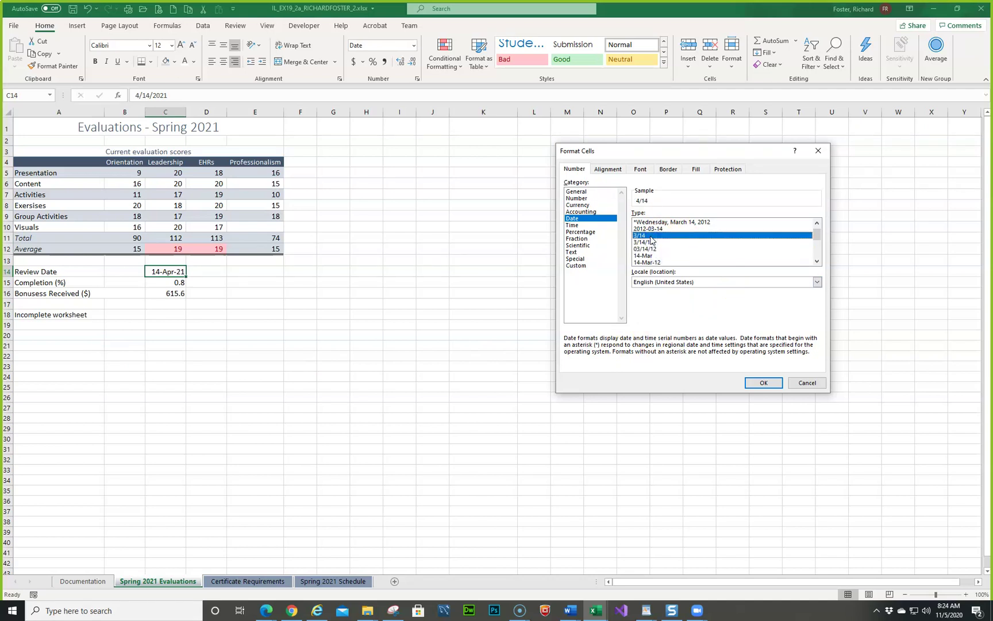
click(762, 383)
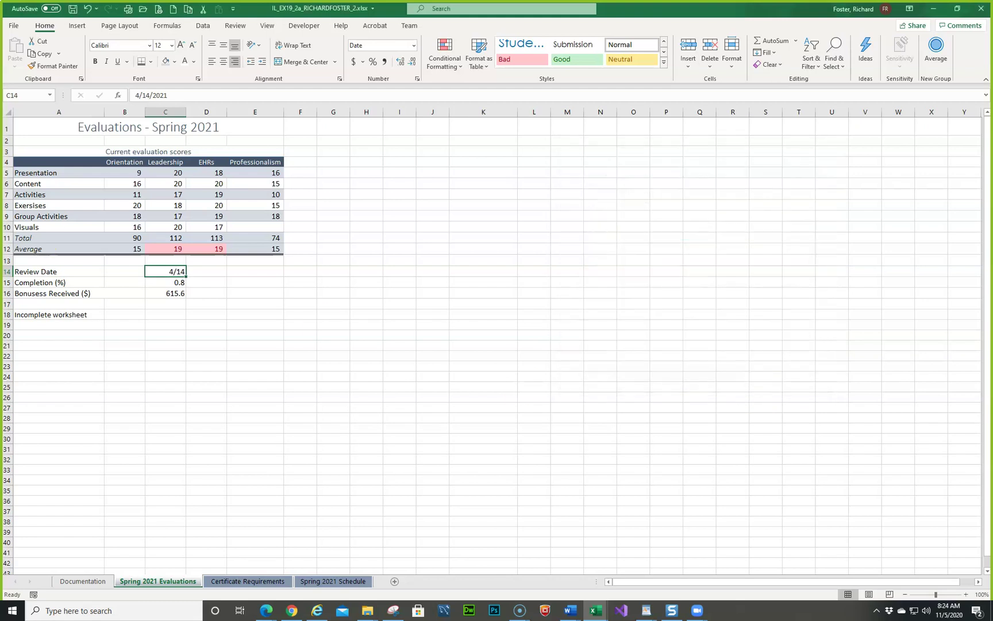
Compare with the Spring 2021 Evaluations final figure in Word, then apply the Short Date number format to C14 in Excel.
click(570, 611)
scroll(343, 331, down, 10)
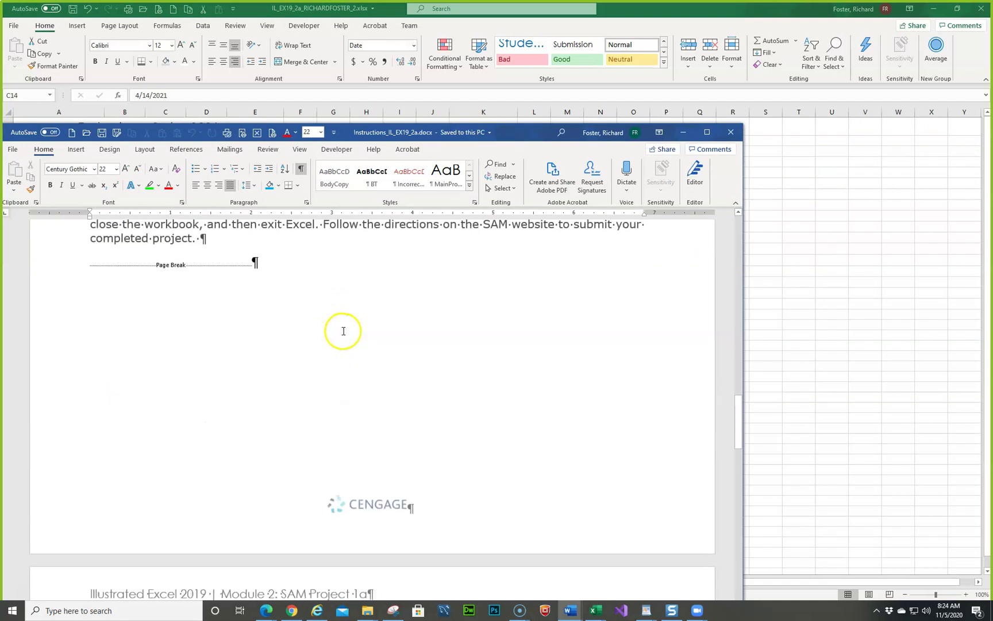
scroll(343, 331, down, 8)
scroll(345, 388, up, 1)
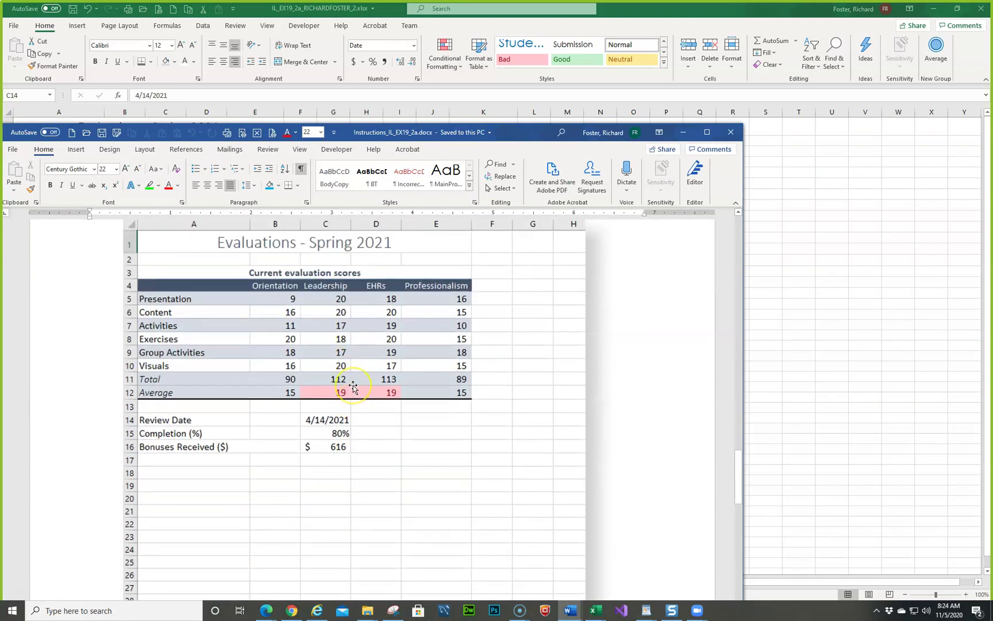
scroll(353, 388, up, 2)
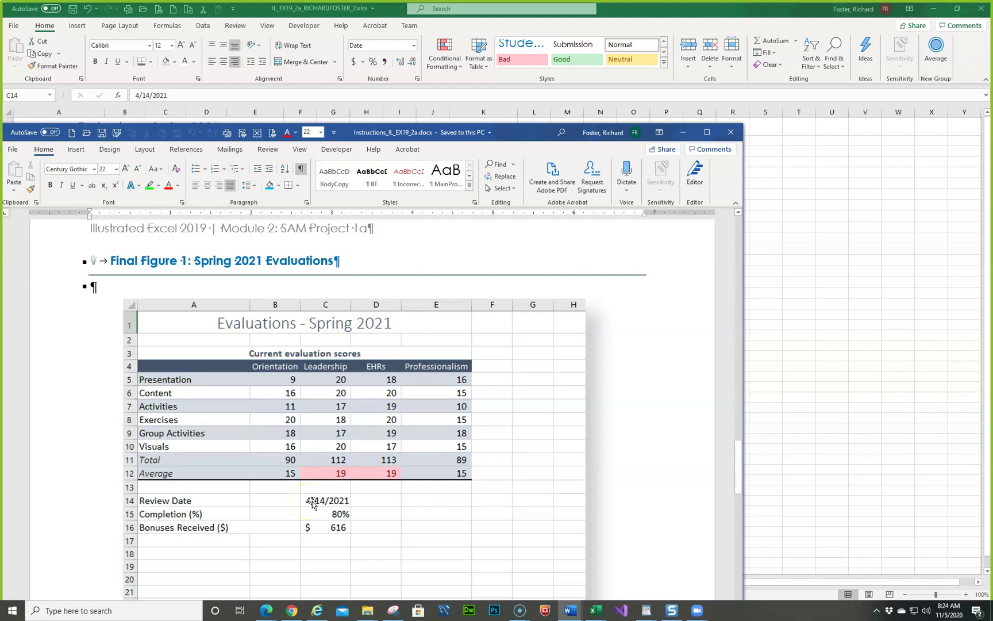
click(529, 132)
drag(531, 134, 0, 161)
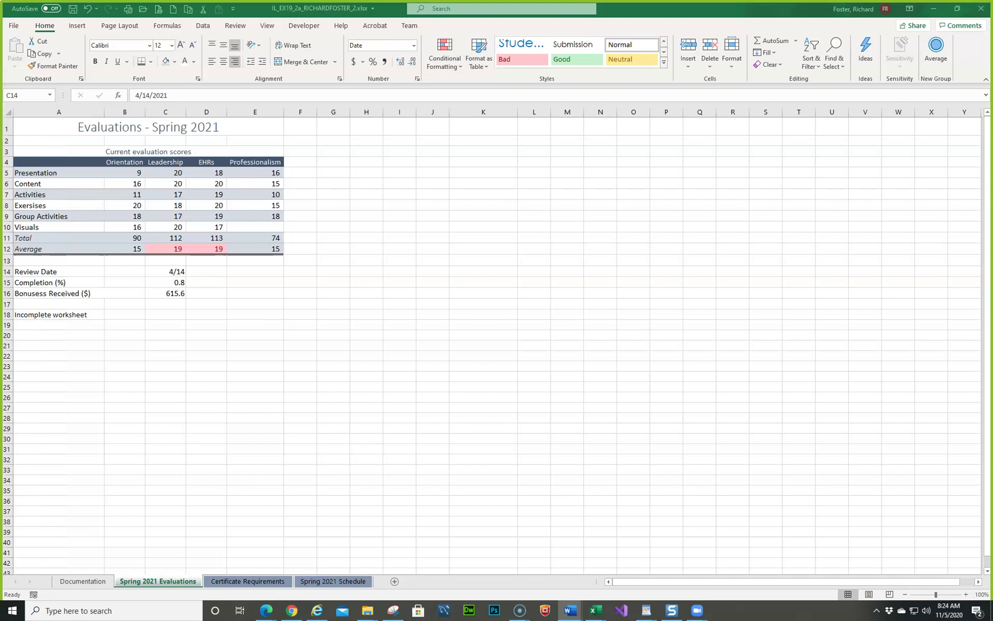
click(153, 270)
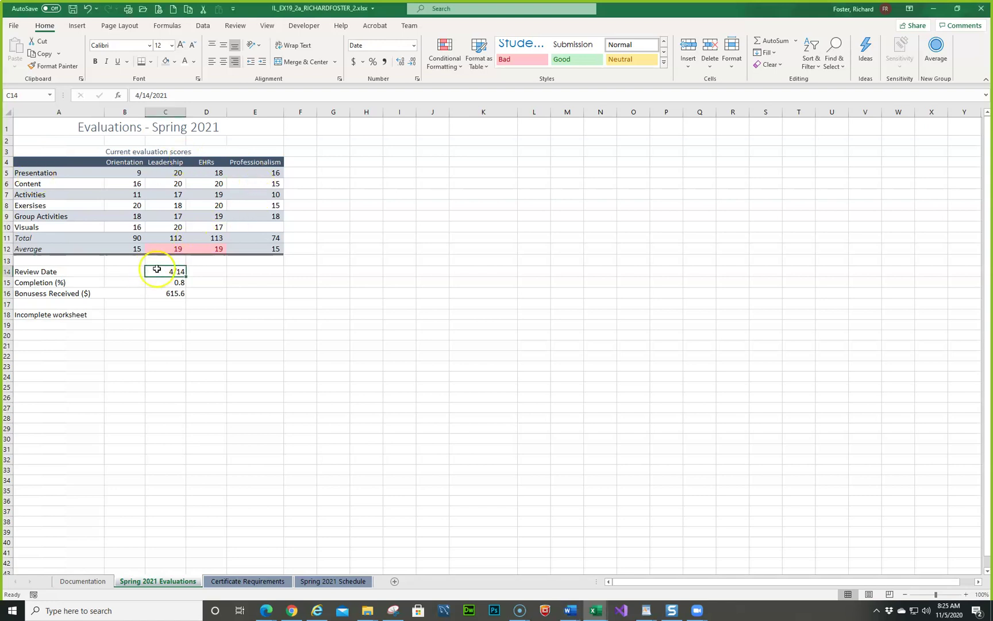
click(414, 46)
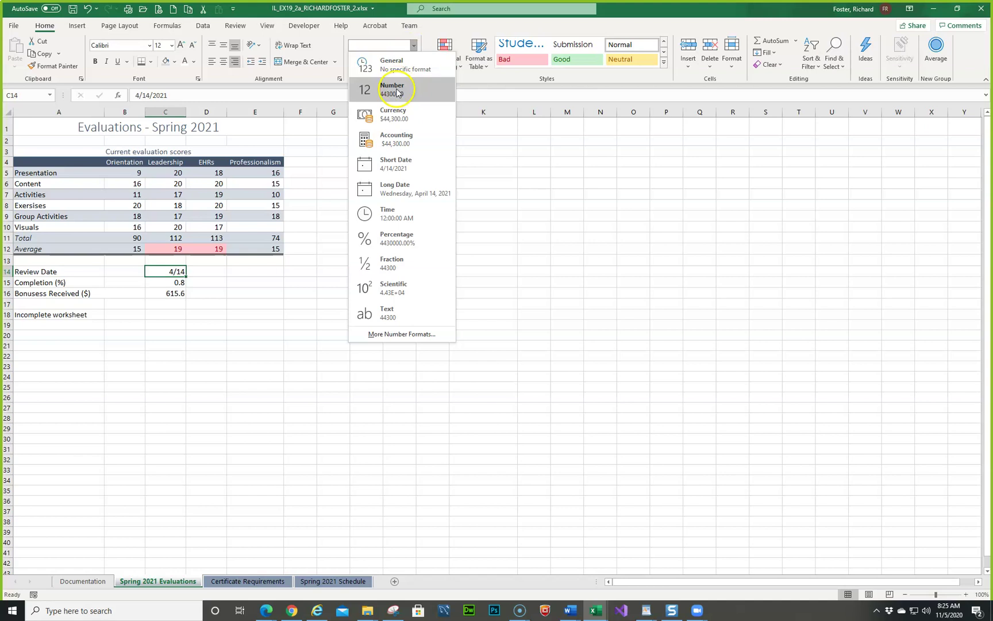
click(390, 165)
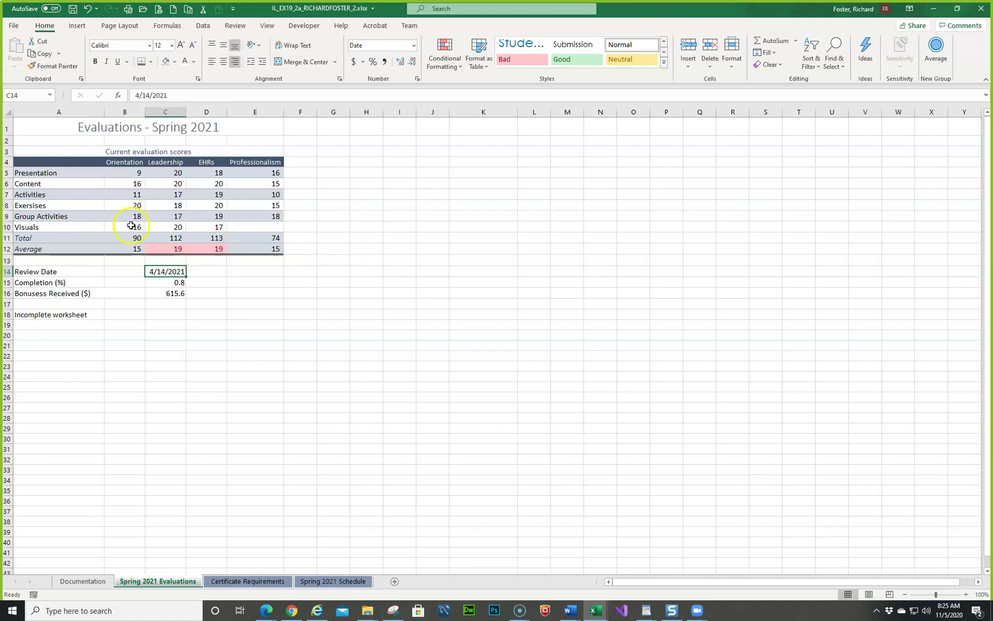
Apply the Percentage number format to the Completion (%) value in cell C15.
click(157, 281)
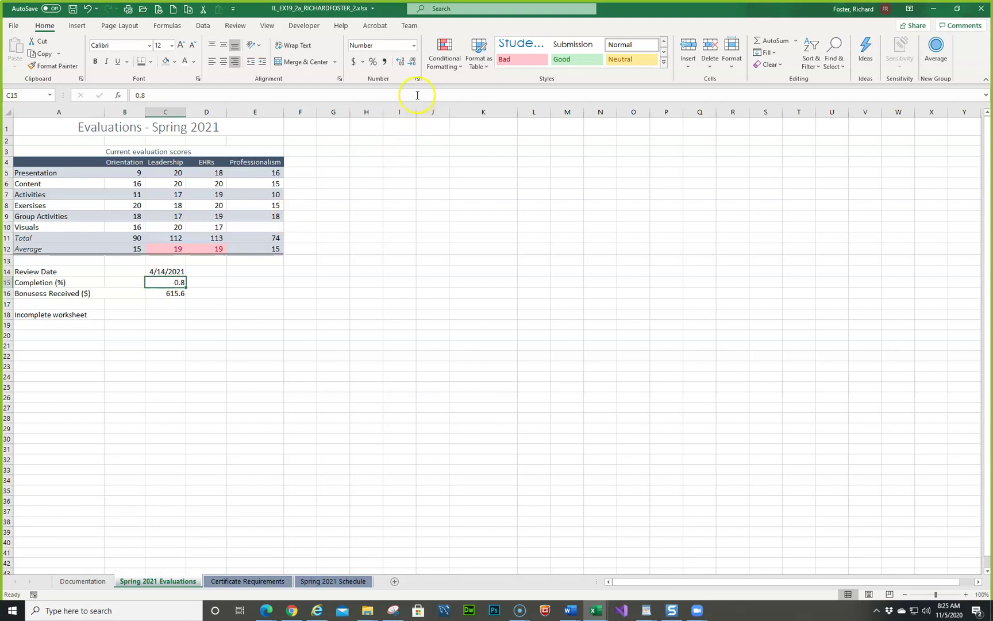
click(413, 45)
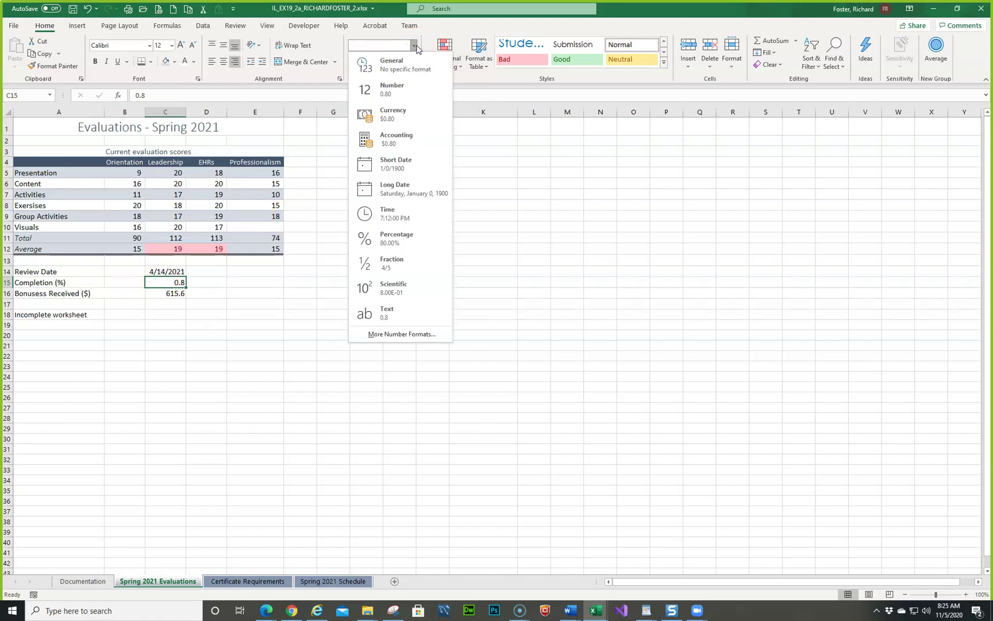
click(386, 237)
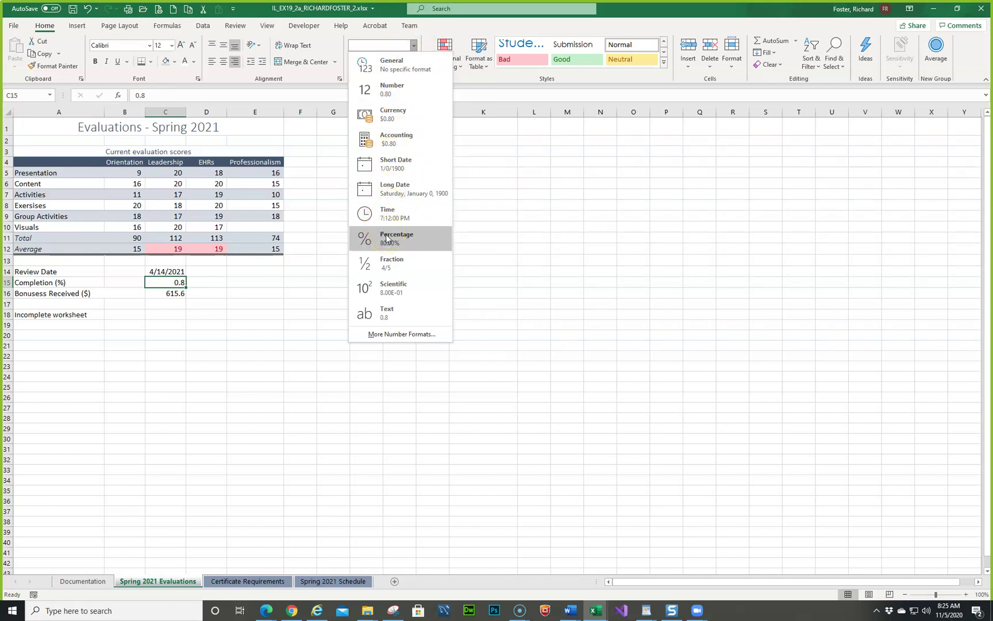
click(386, 238)
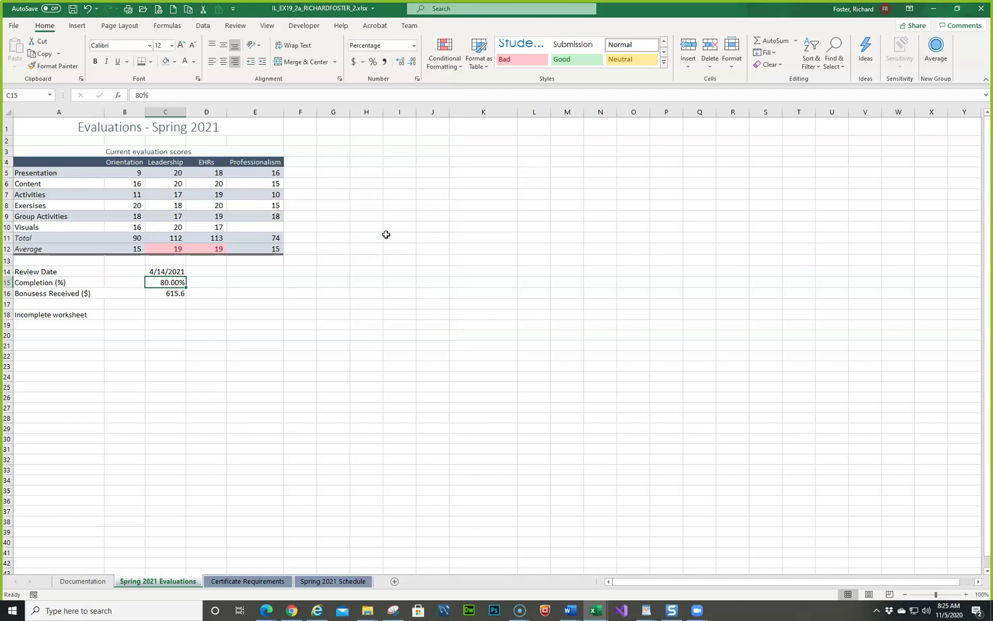
click(414, 46)
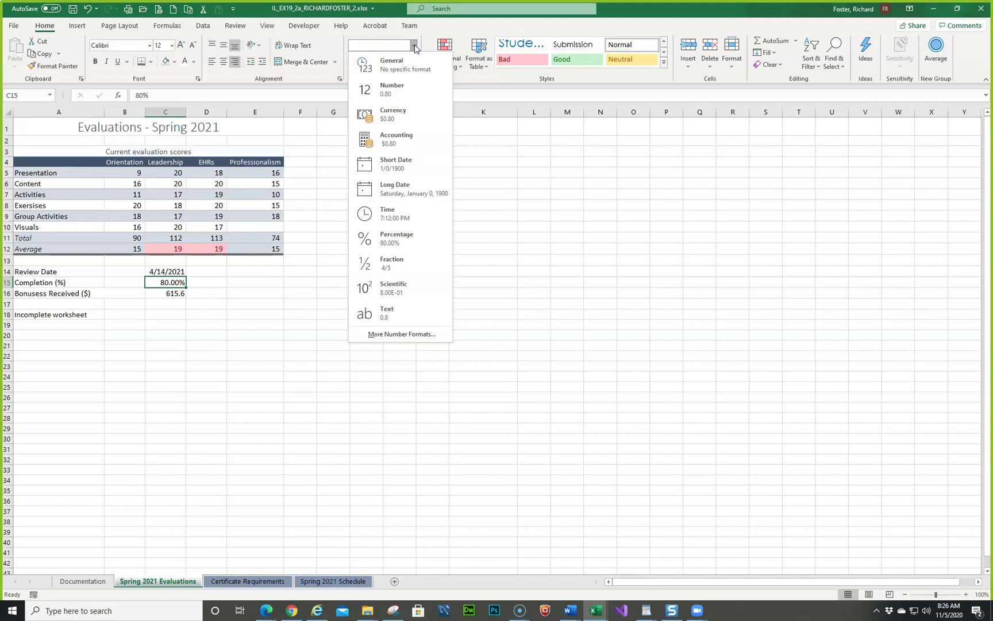
click(402, 246)
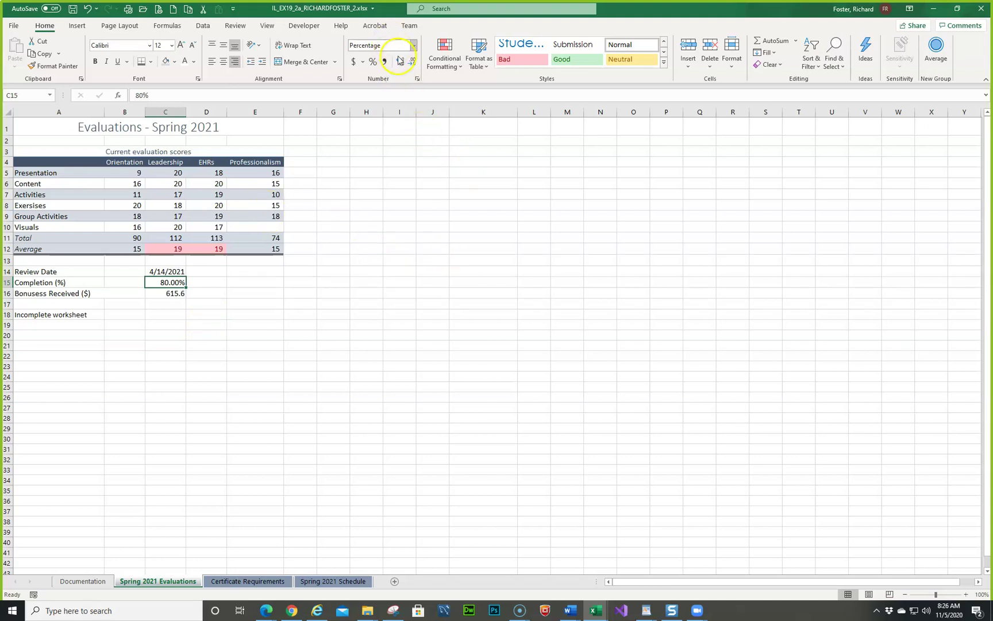
Set the Percentage format of the Completion (%) value in C15 to 0 decimal places.
click(418, 79)
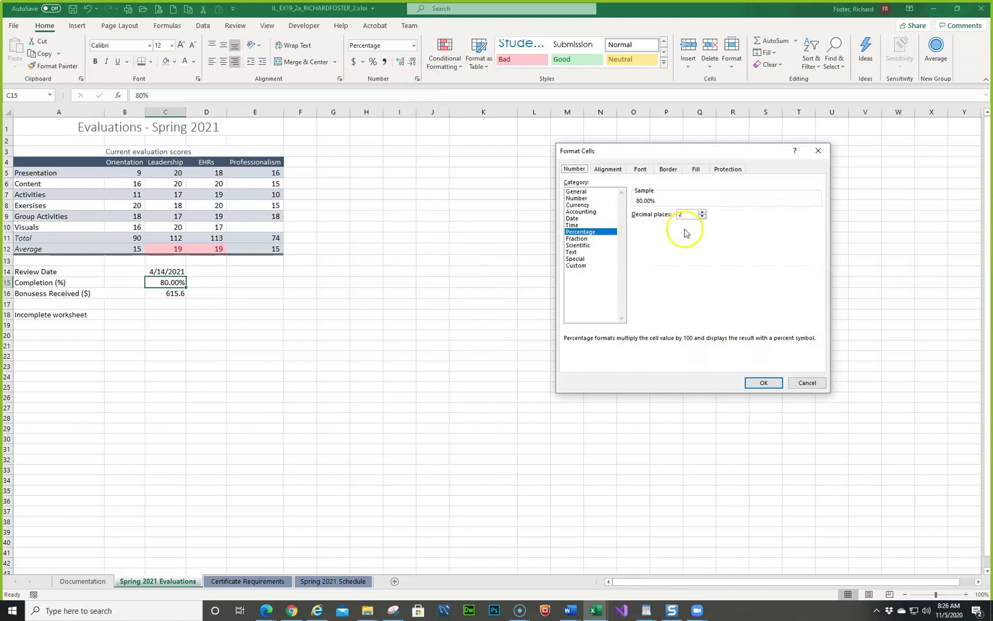
click(702, 217)
click(702, 216)
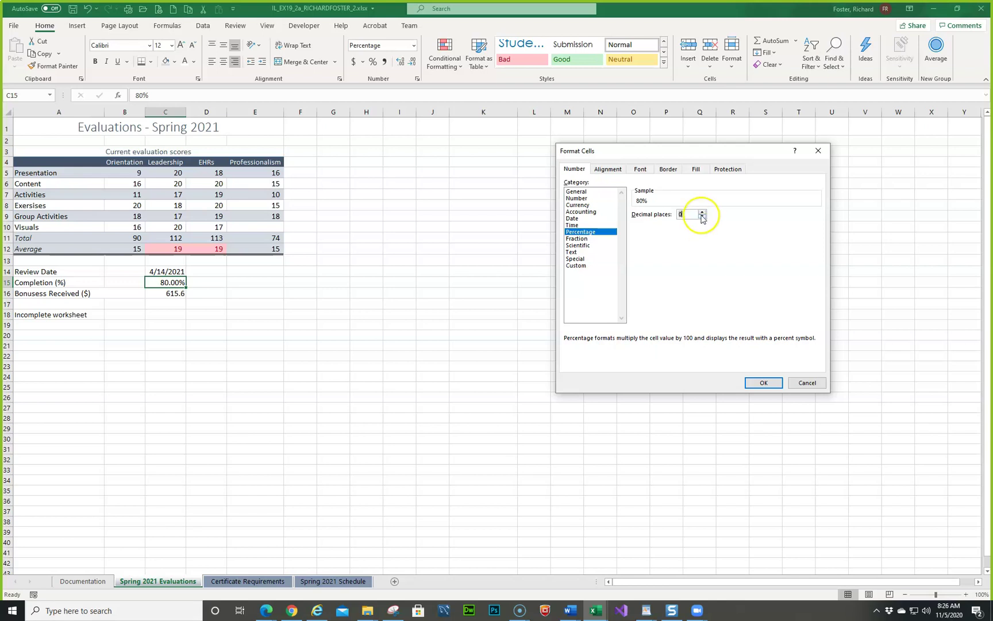
click(762, 381)
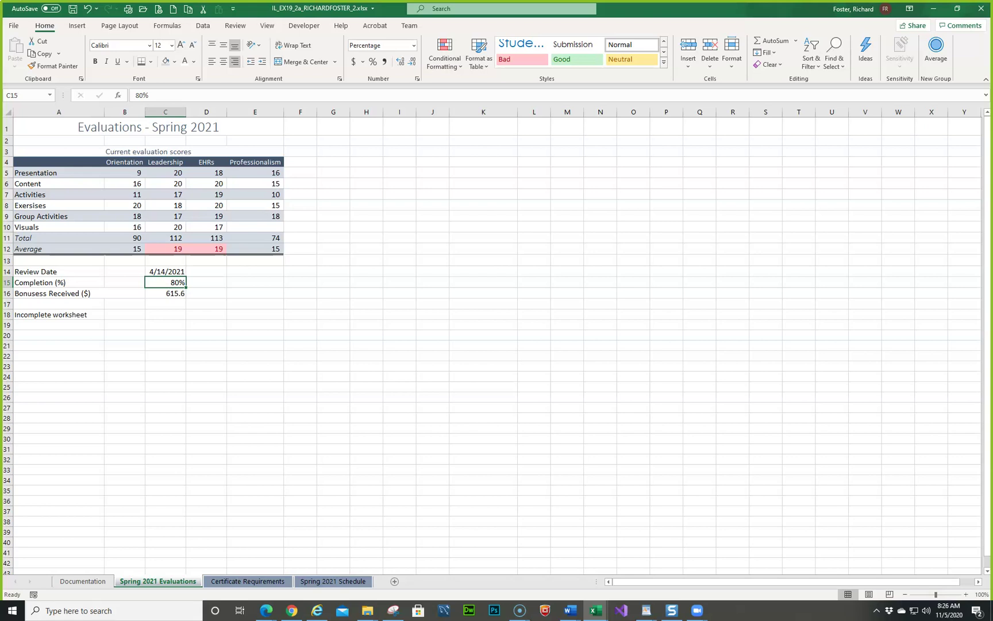
Review the bonus formatting instruction in Word, then apply the Accounting format with $ symbol and 0 decimal places to C16 in Excel.
click(570, 611)
scroll(494, 513, down, 2)
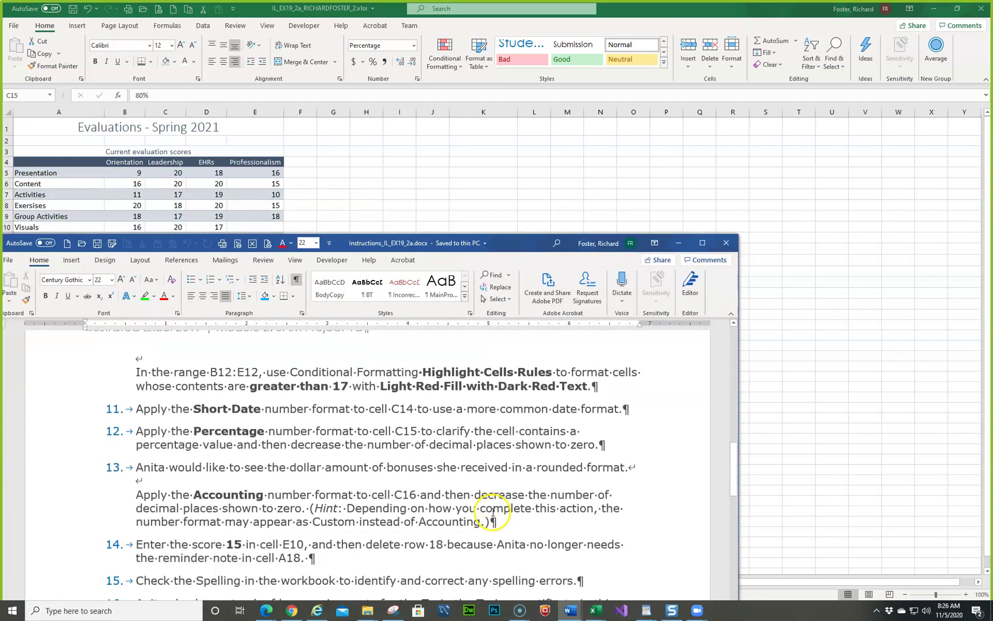
scroll(493, 514, down, 3)
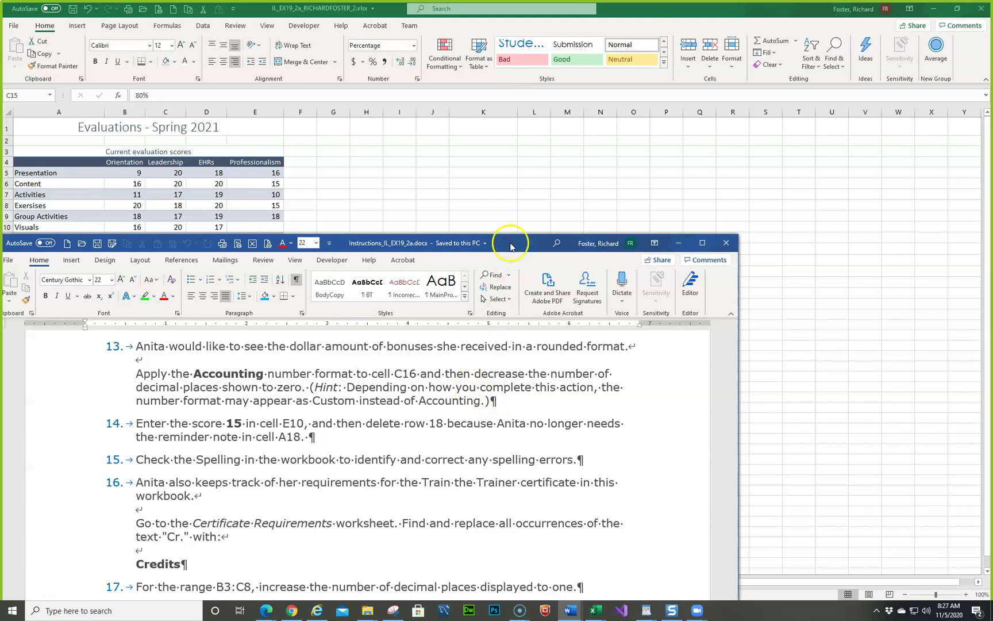
key(alt+Tab)
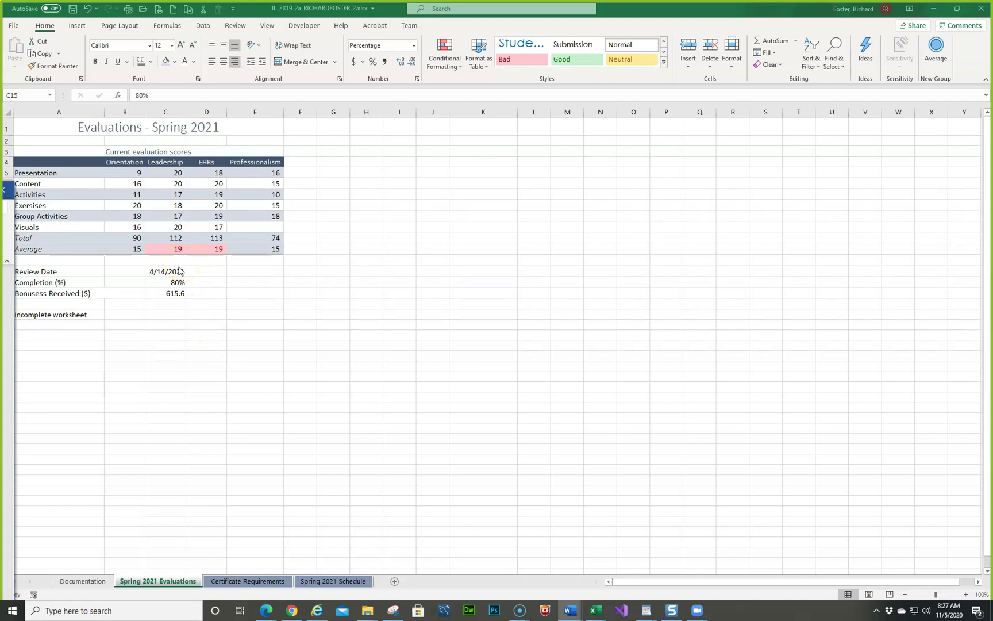
double_click(389, 8)
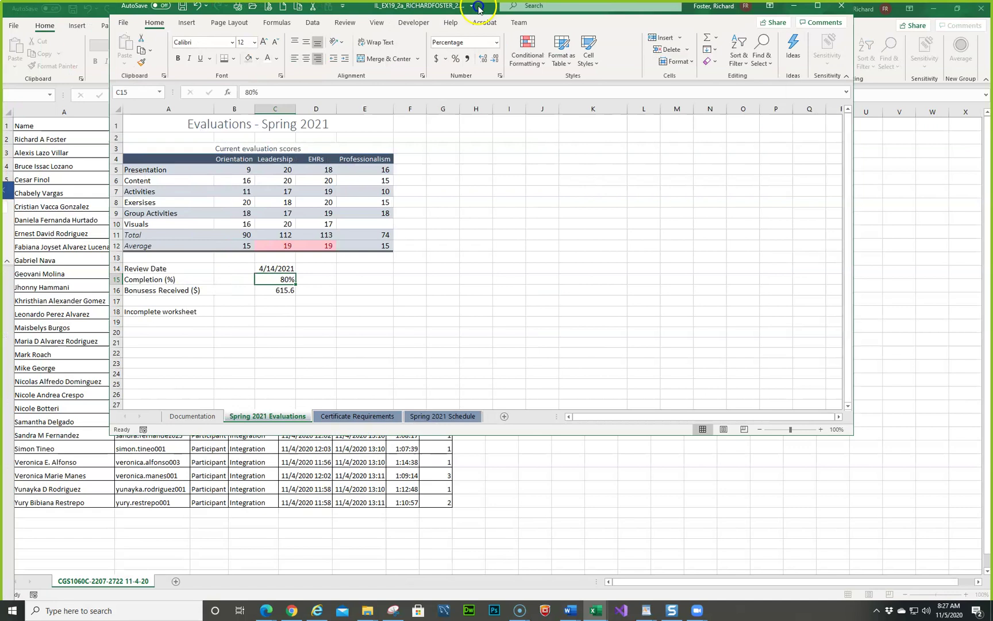
click(270, 294)
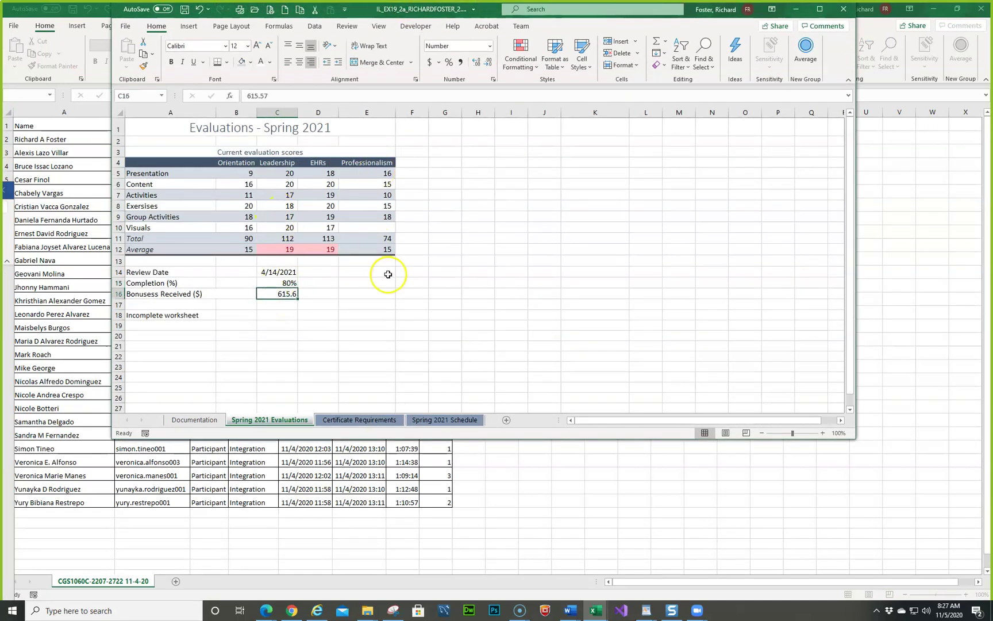
click(492, 80)
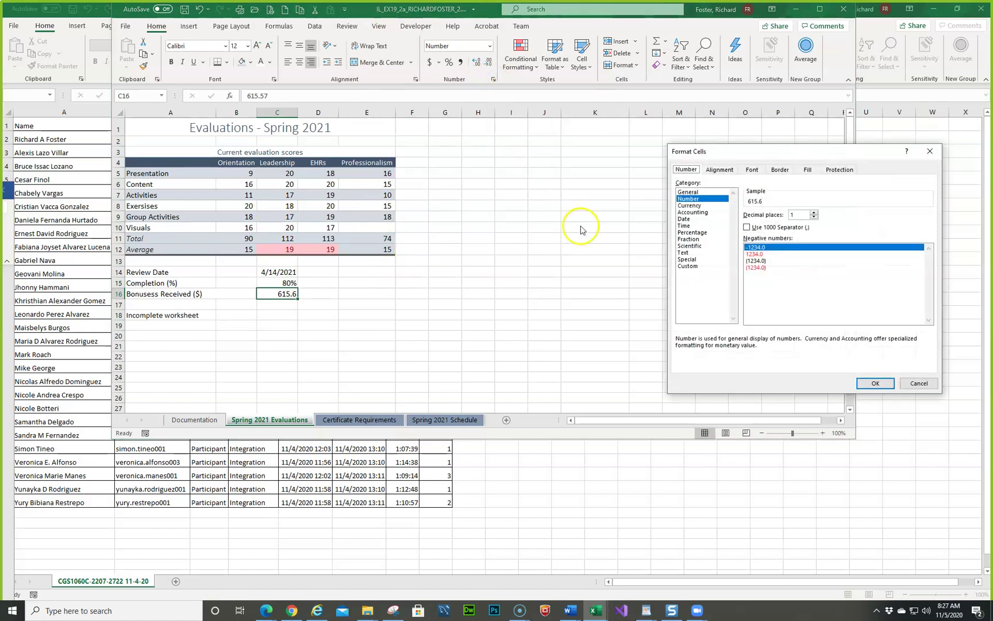
click(691, 212)
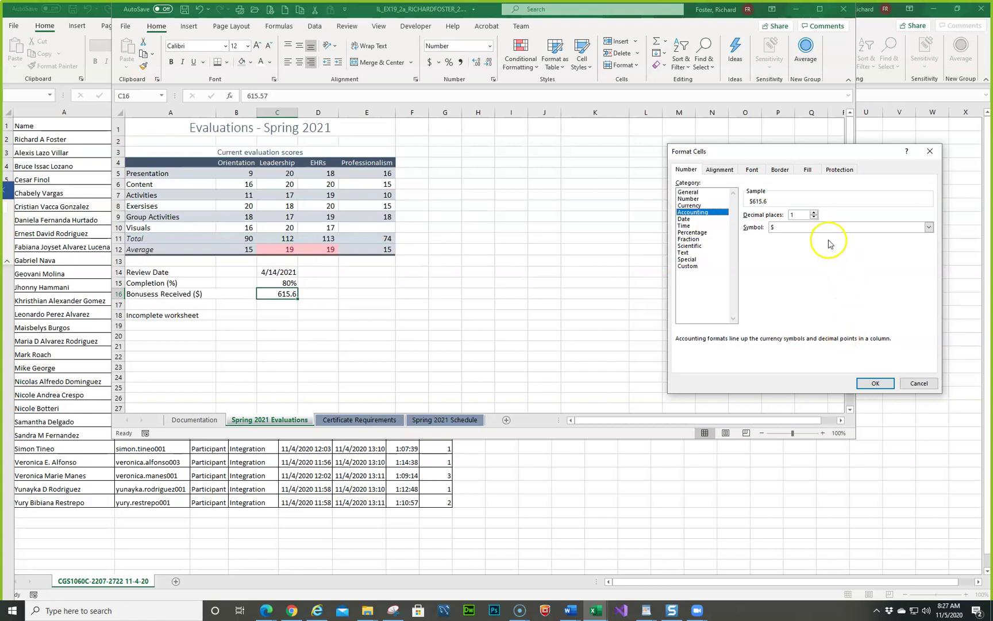
click(814, 217)
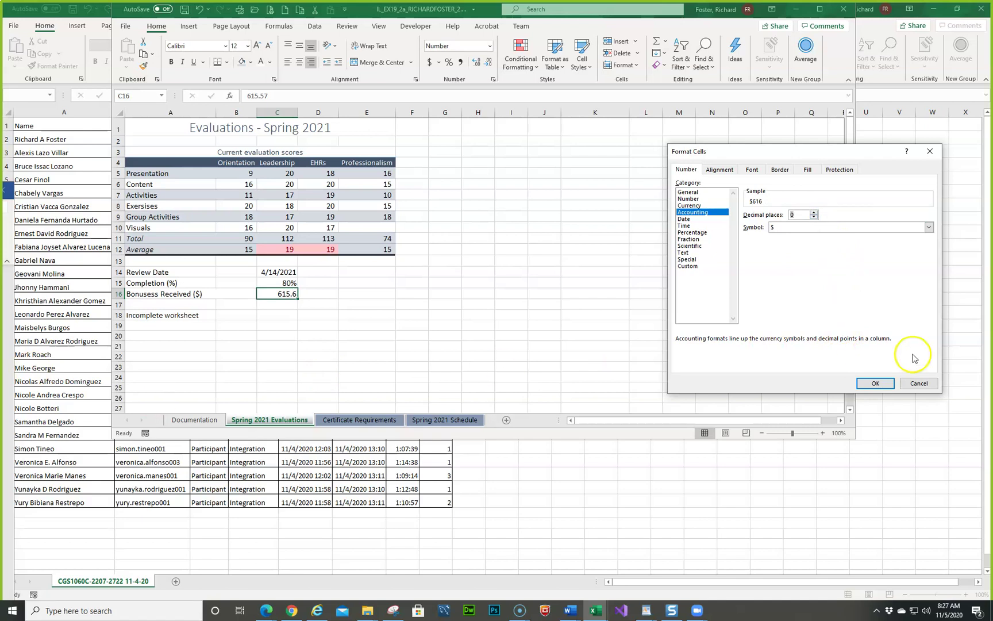
click(876, 383)
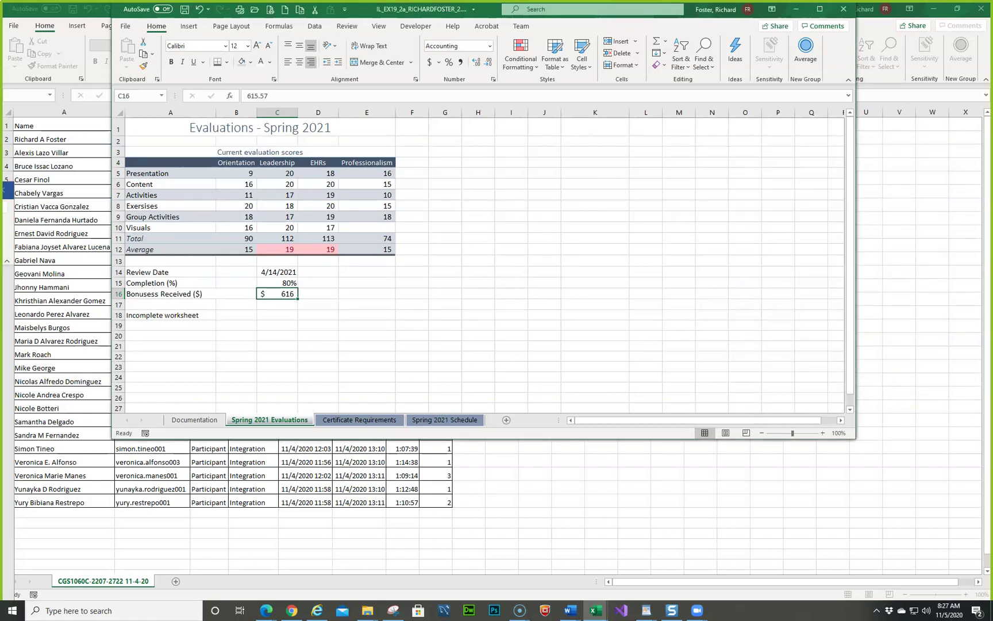
Compare with the Spring 2021 Evaluations final figure in Word, then enter the score 15 in cell E10 in Excel.
key(alt+Tab)
scroll(460, 287, down, 10)
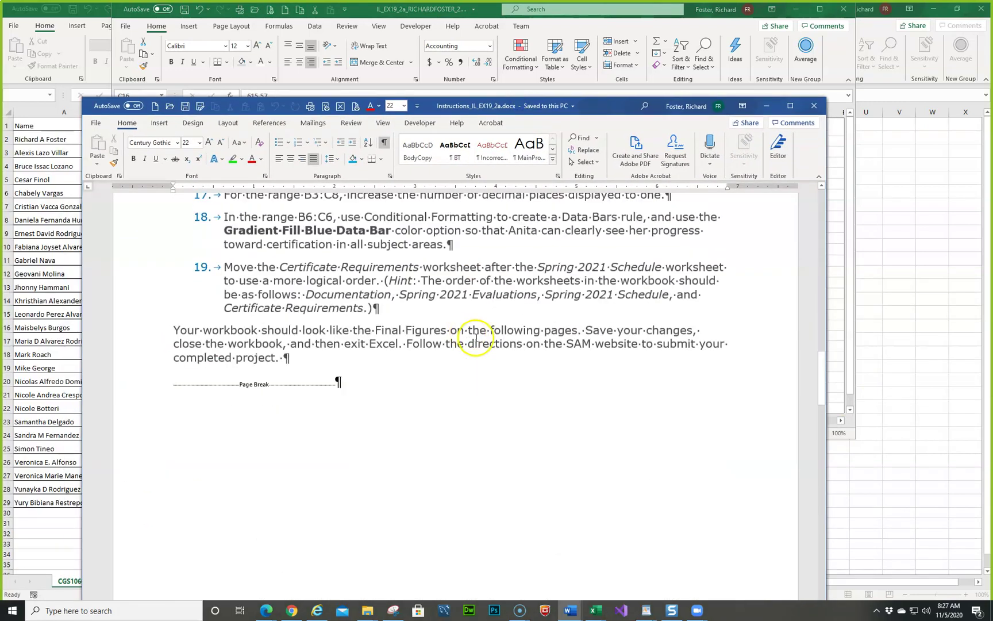
scroll(478, 341, down, 5)
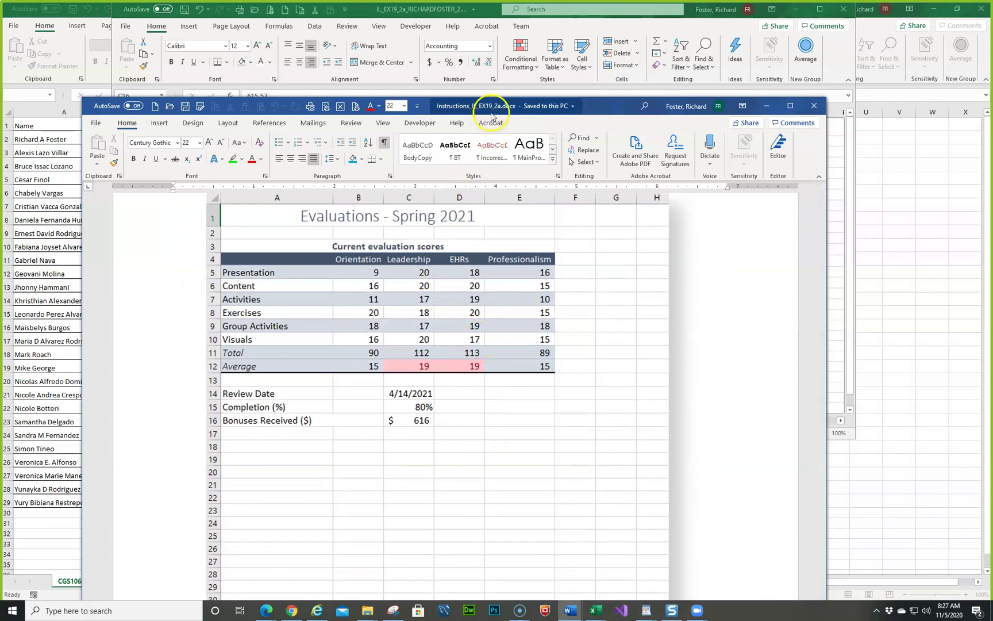
drag(491, 106, 0, 151)
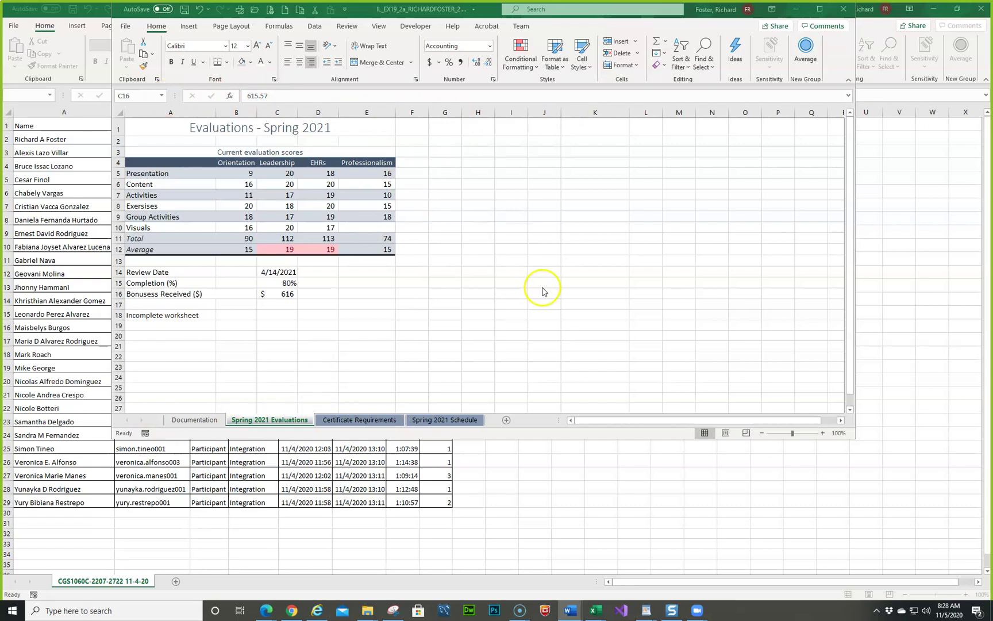
click(138, 94)
click(132, 98)
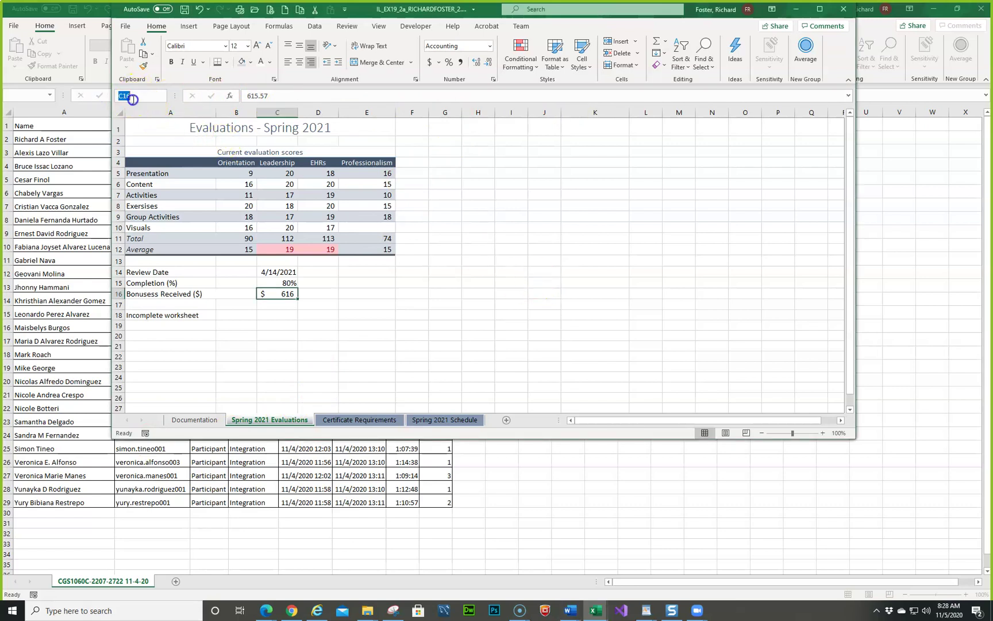
text(e10)
key(Return)
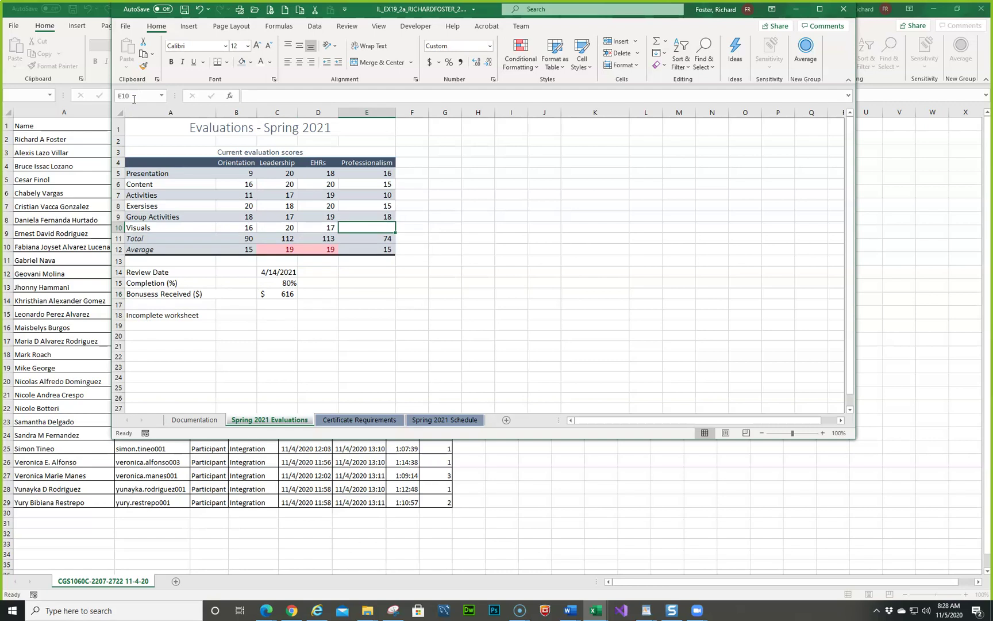
text(15)
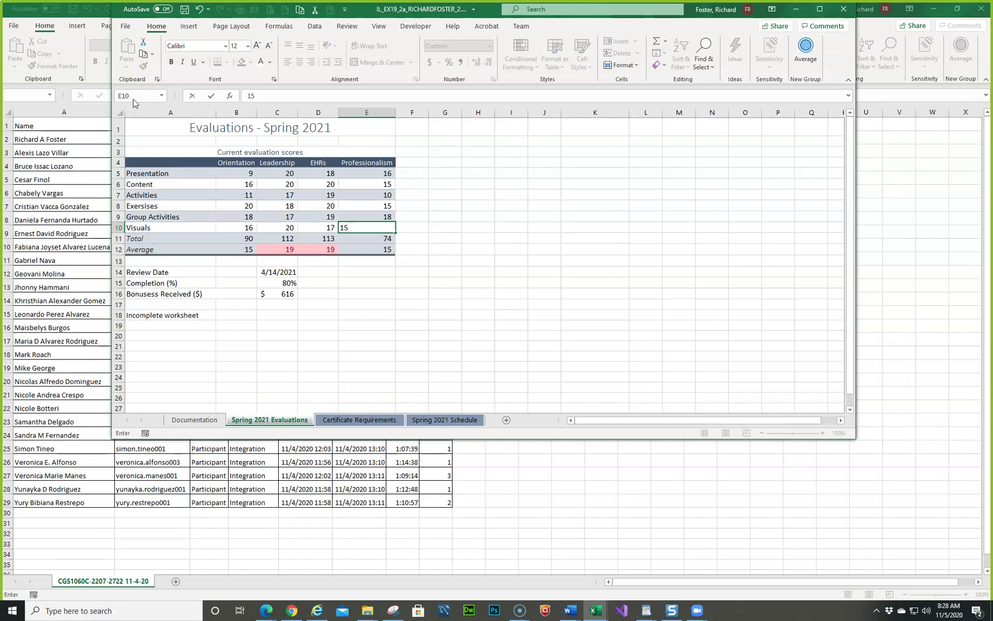
key(Return)
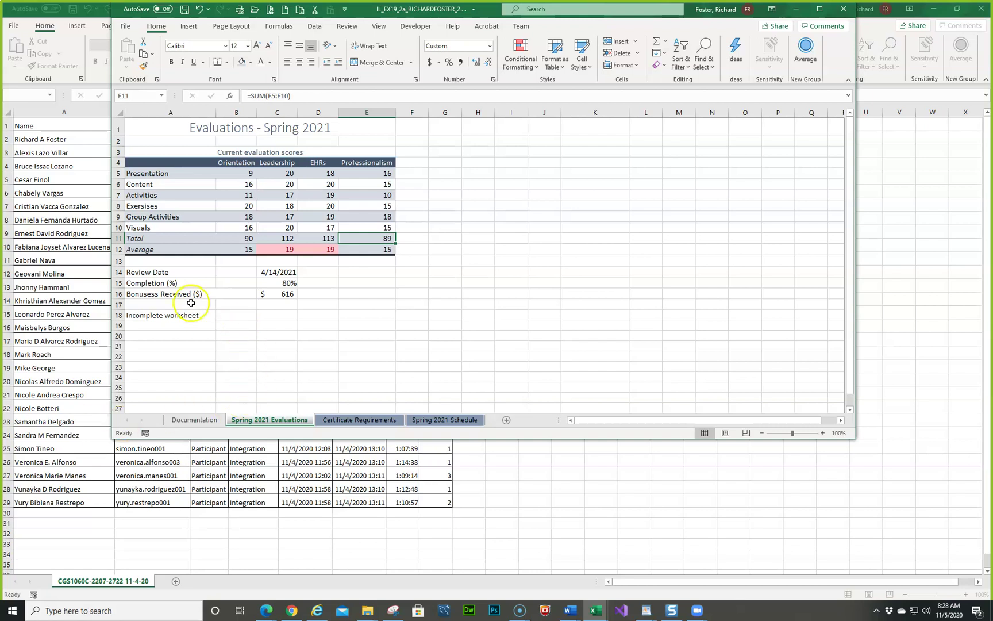
Delete row 18, which holds the "Incomplete worksheet" reminder note.
click(118, 315)
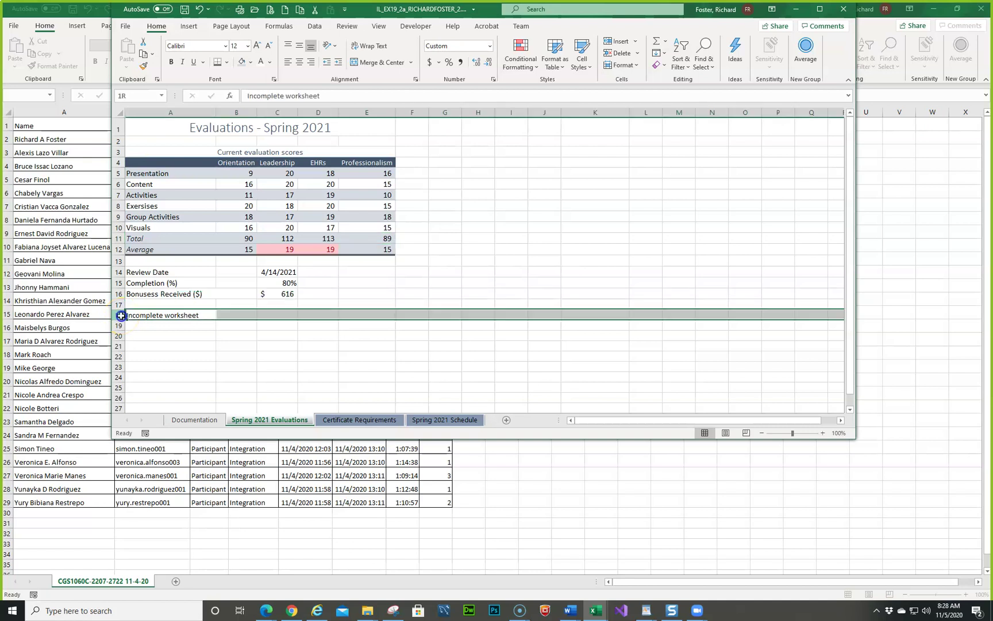
right_click(118, 315)
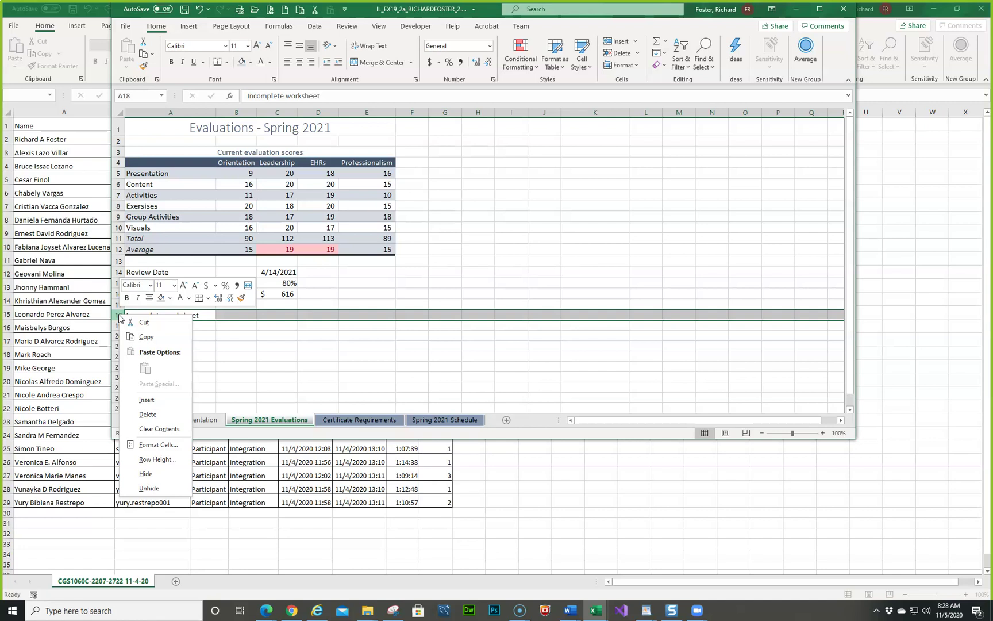
click(147, 415)
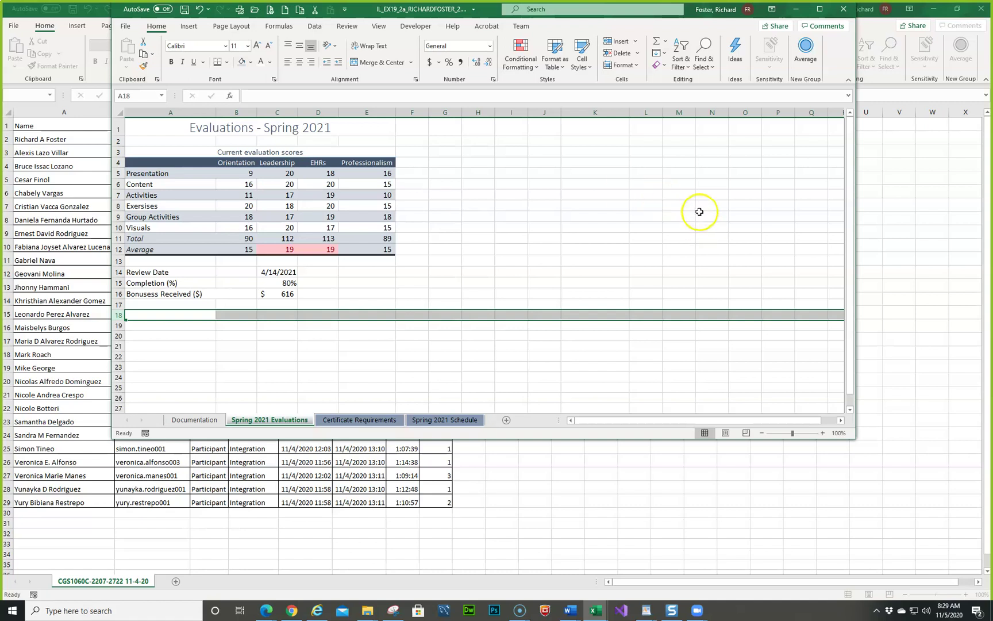
Run a spelling check on the Spring 2021 Evaluations worksheet with row 18 still selected.
click(820, 9)
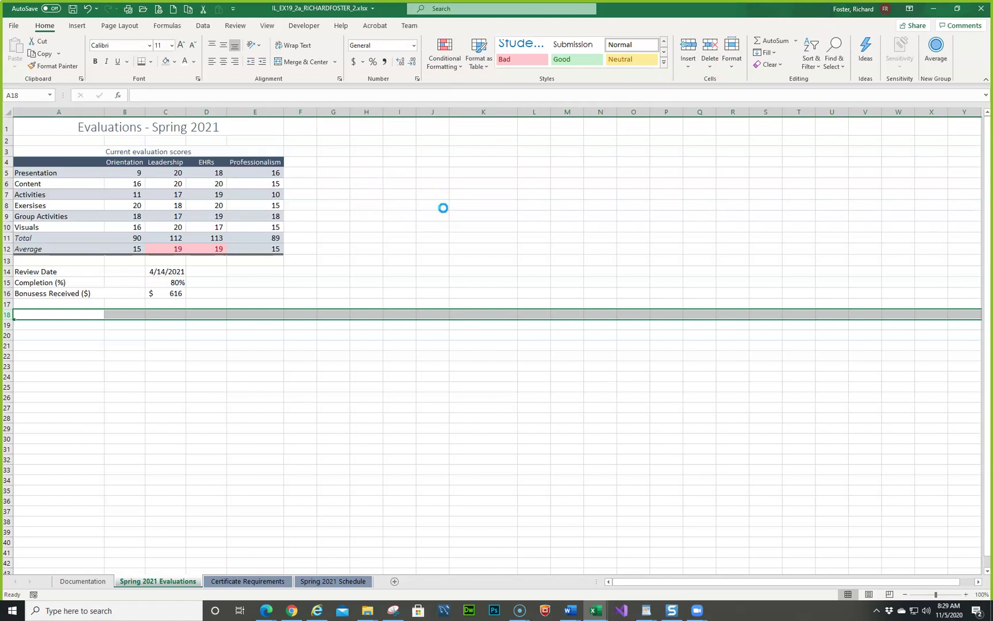
key(F7)
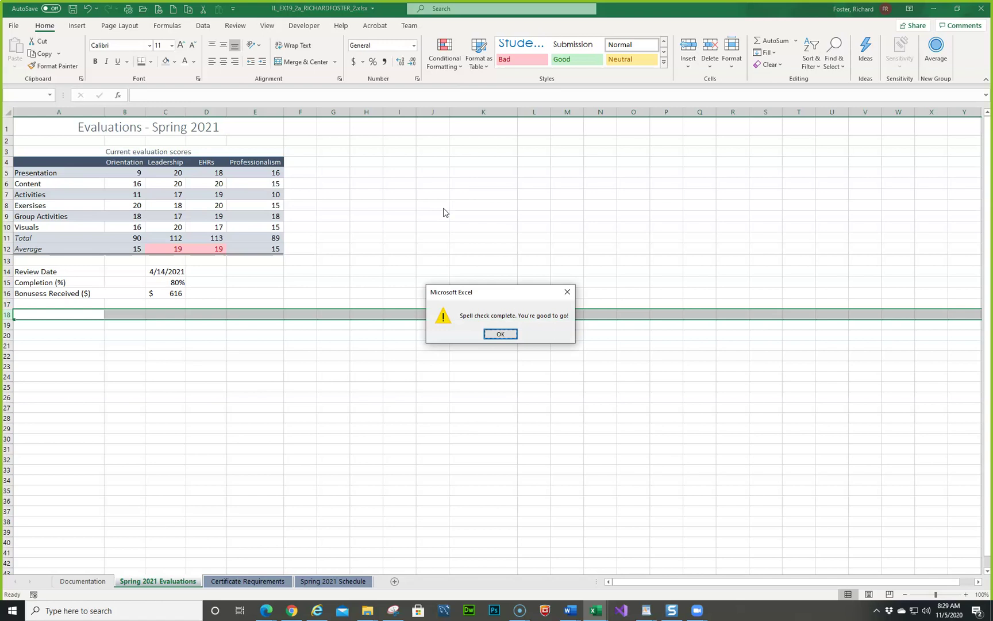
click(495, 335)
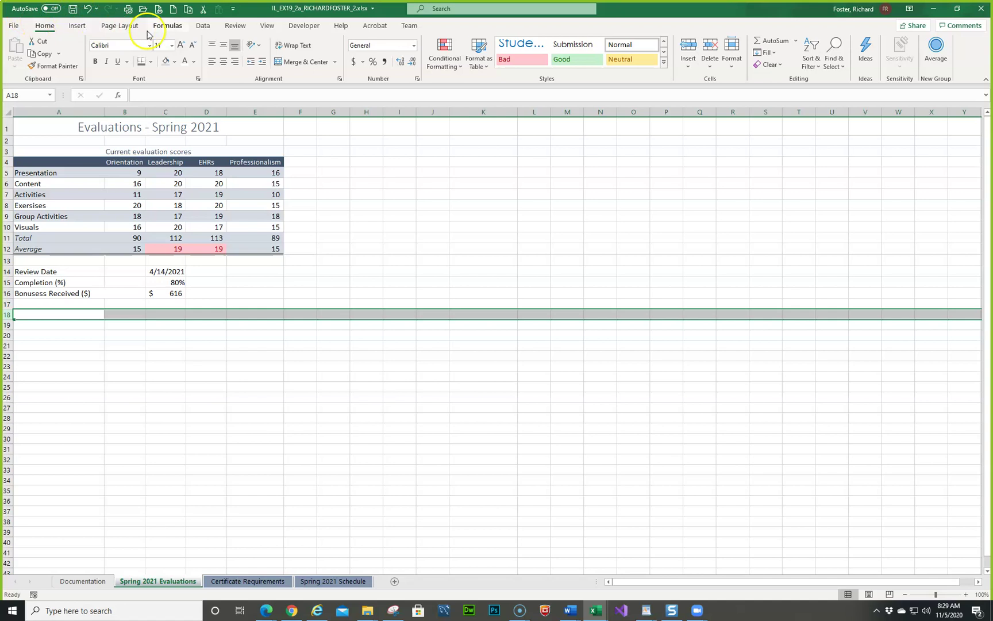
click(234, 26)
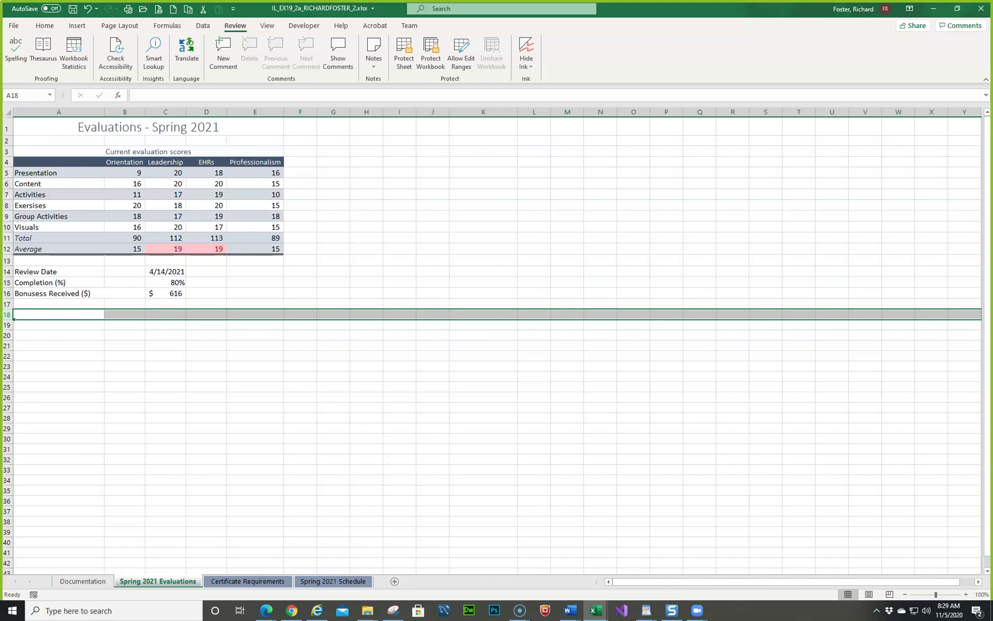
Review the find-and-replace instruction in Word, then go to the Certificate Requirements worksheet in Excel.
drag(0, 164, 583, 174)
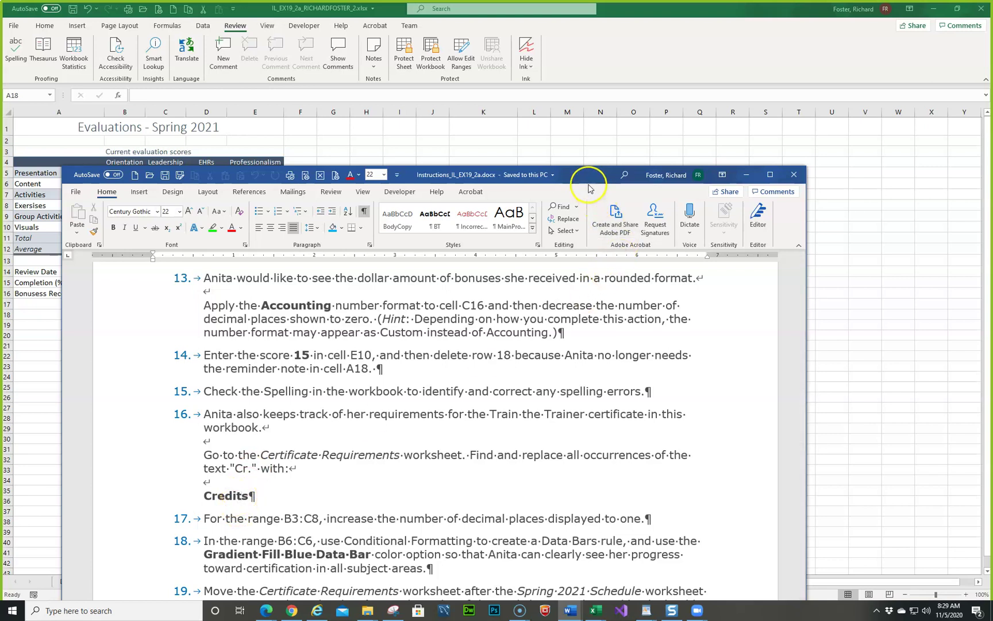
drag(586, 178, 0, 181)
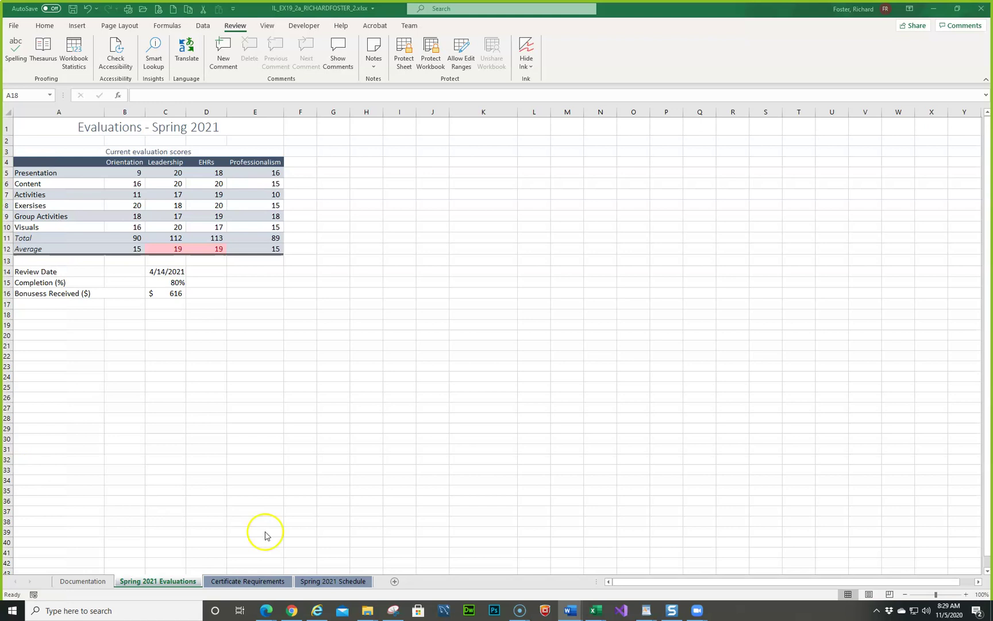
click(251, 582)
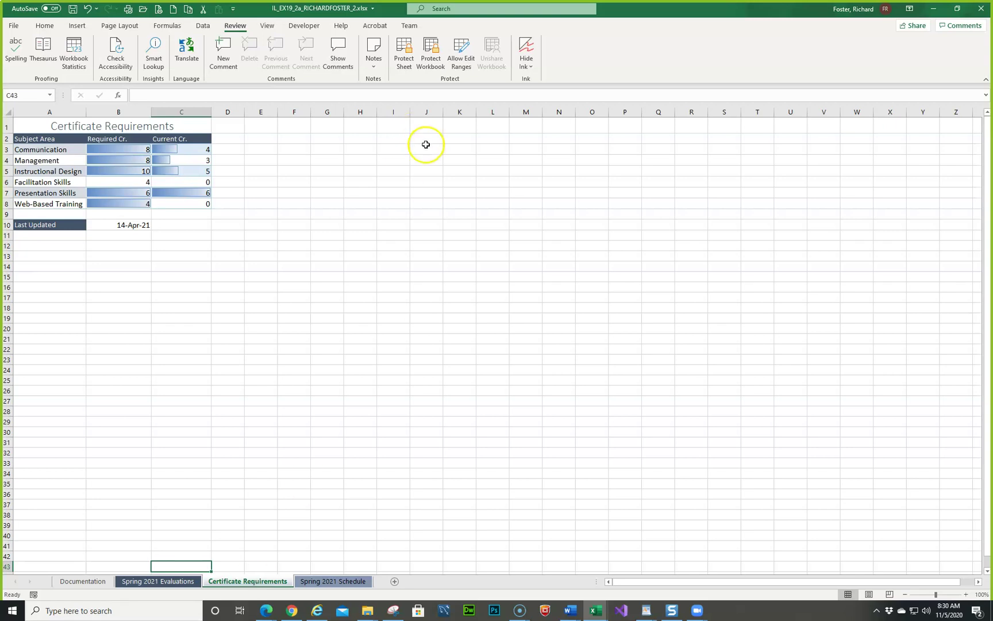
Replace all occurrences of "Cr." with "Credits" on the Certificate Requirements worksheet.
click(40, 26)
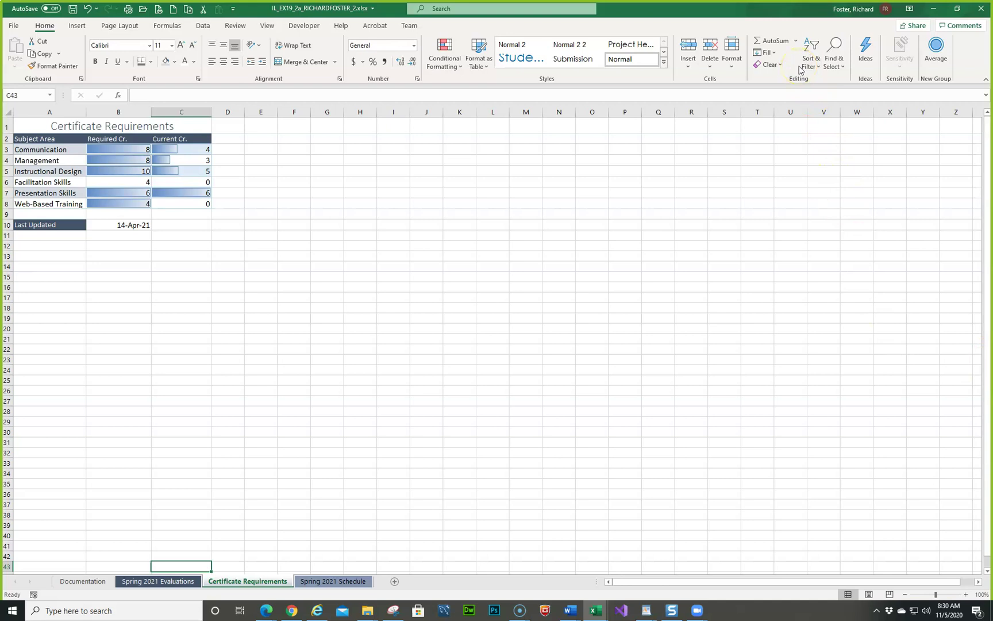
click(843, 67)
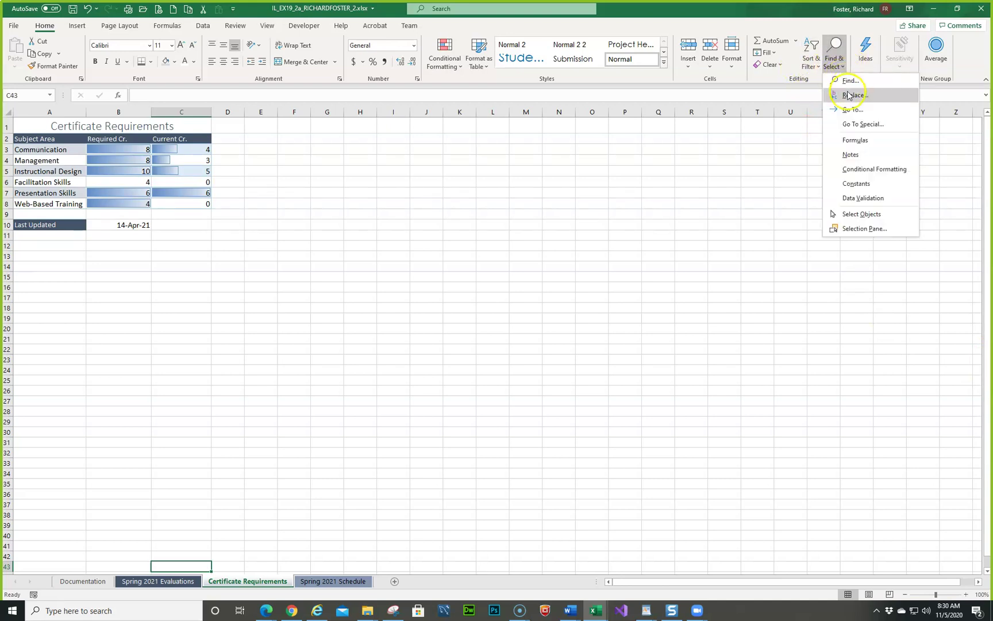
click(848, 95)
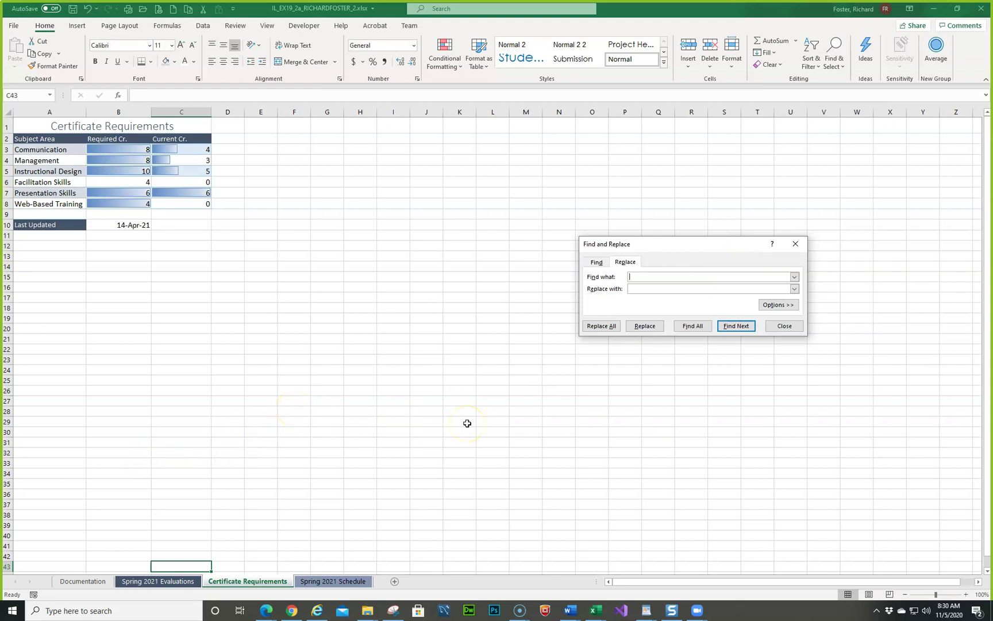
text(C)
text(Cre)
text(dits)
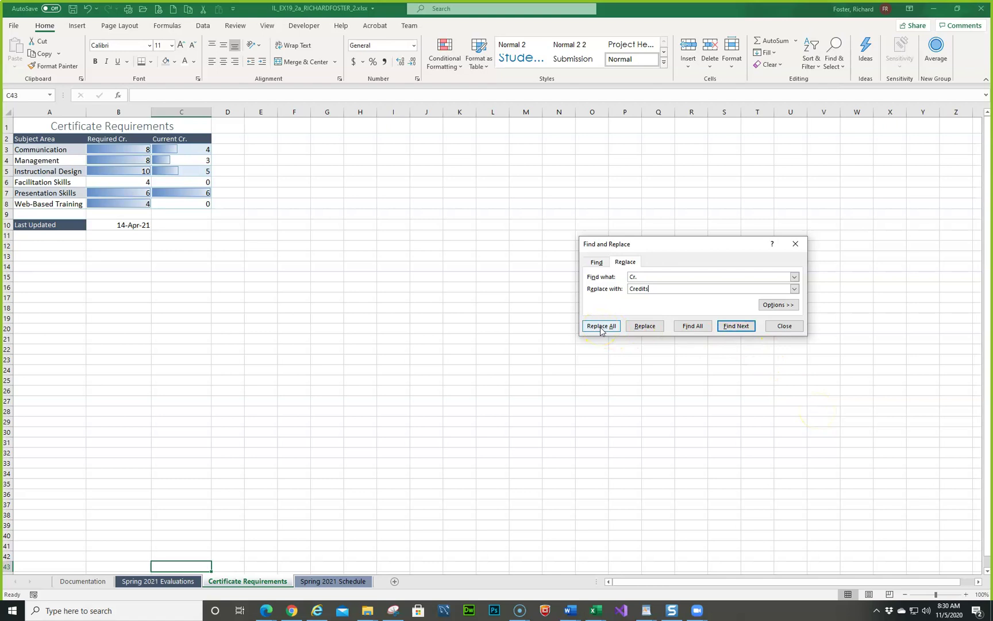
click(743, 327)
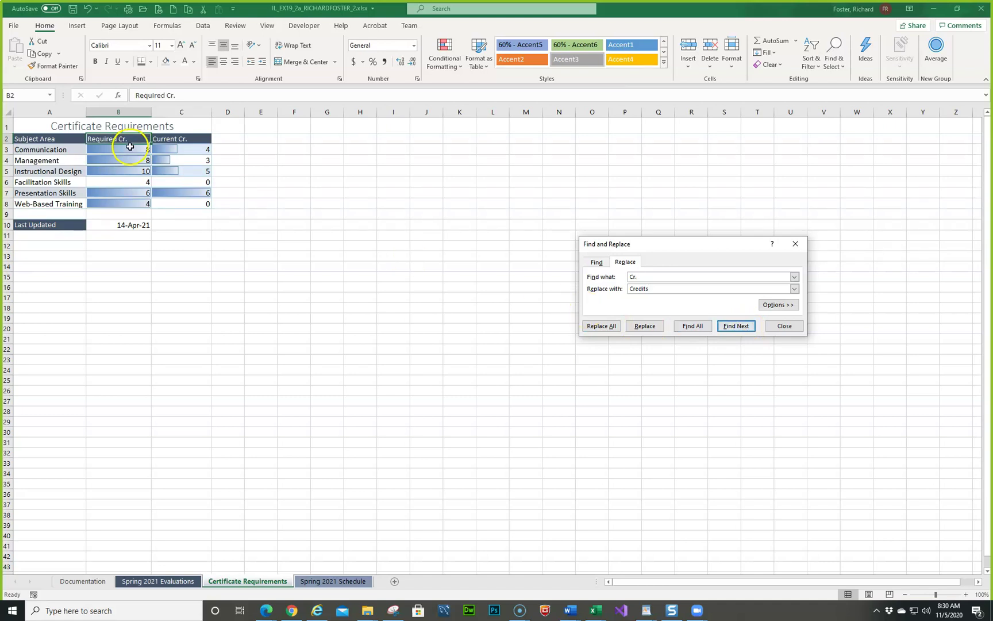
click(643, 326)
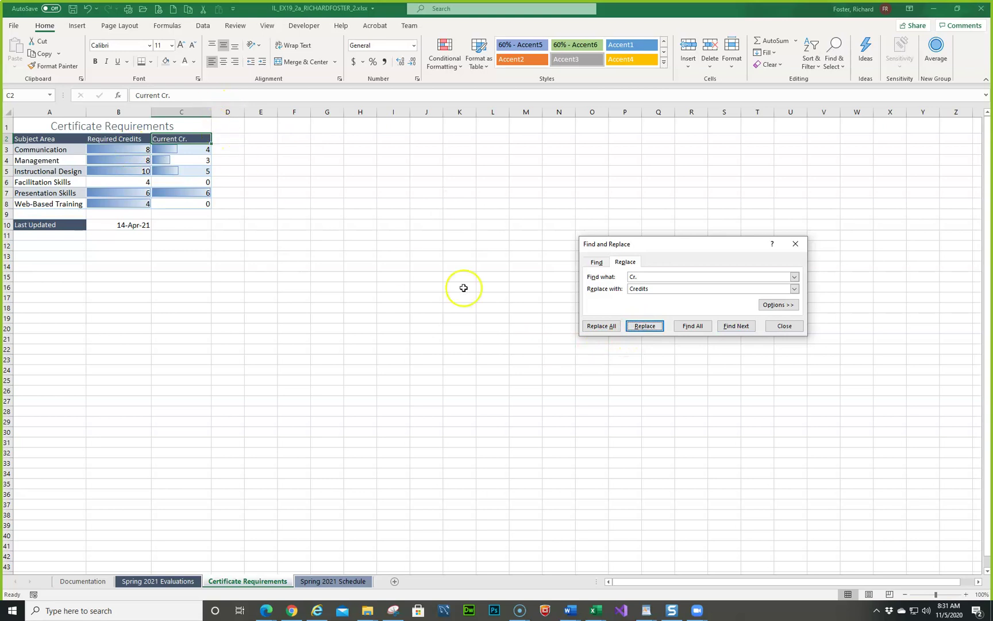
click(598, 326)
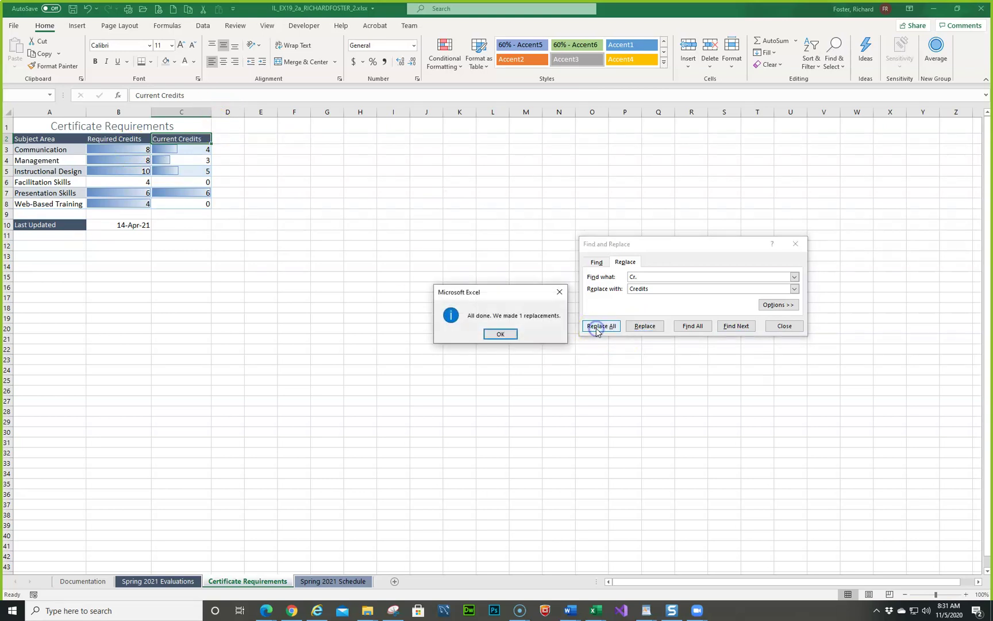
click(499, 333)
click(781, 329)
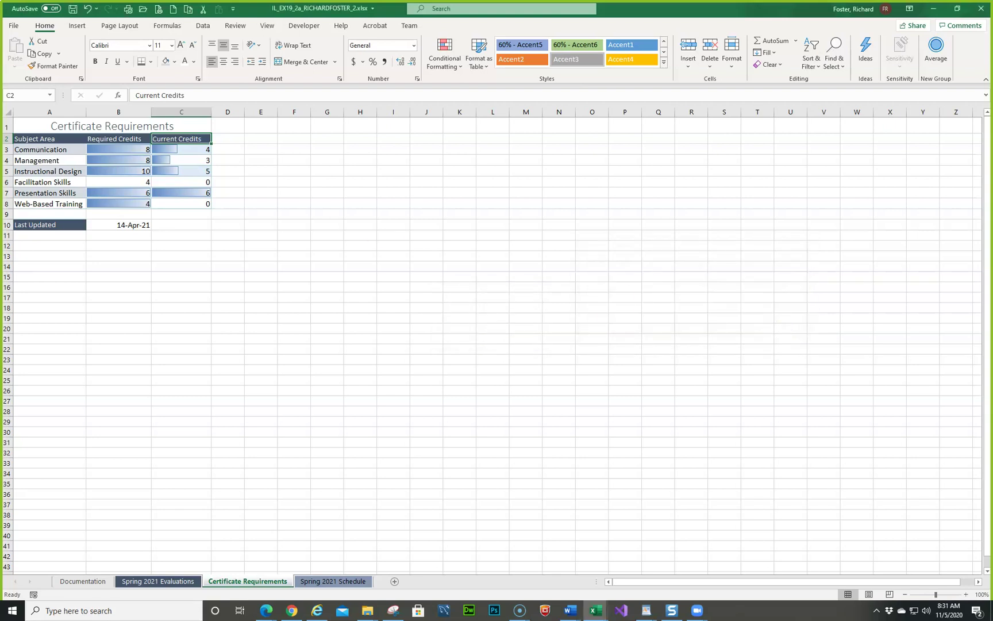
Review the decimal-places instruction in Word, then increase the decimals of range B3:C8 in Excel to one place.
click(570, 611)
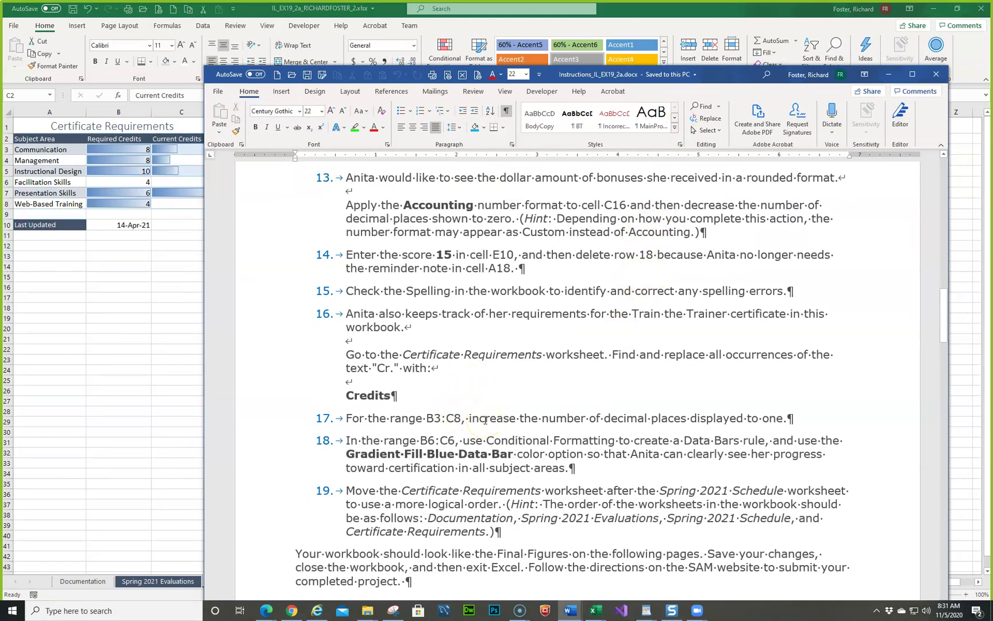
click(733, 74)
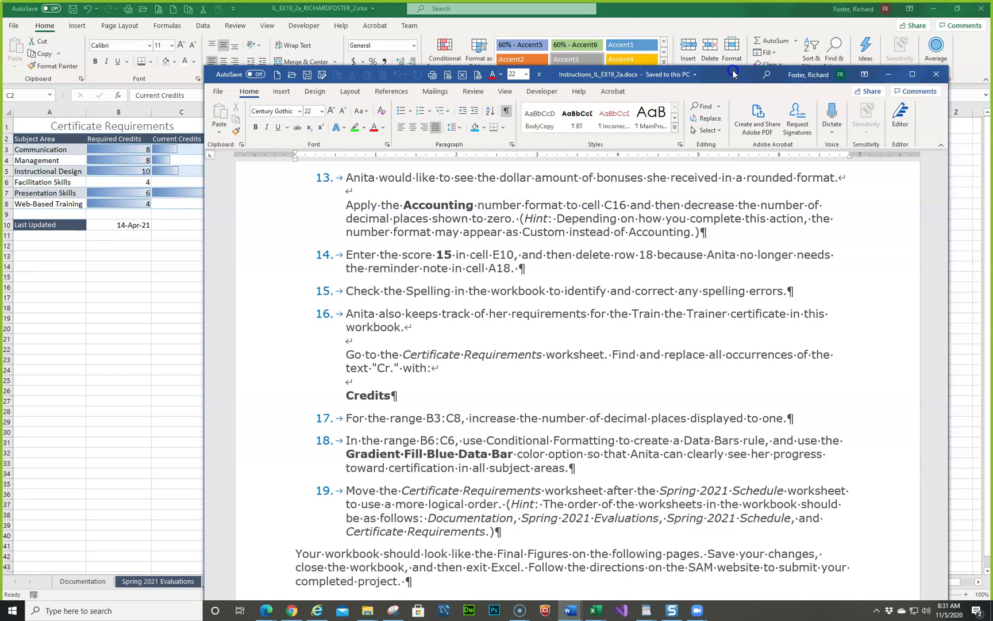
drag(733, 73, 660, 115)
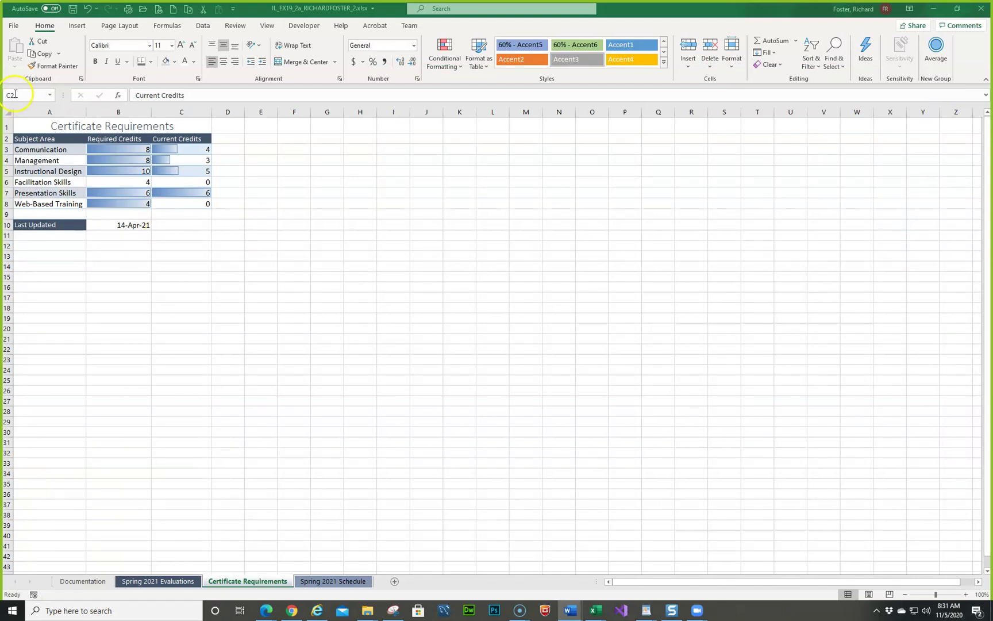
click(117, 148)
click(117, 149)
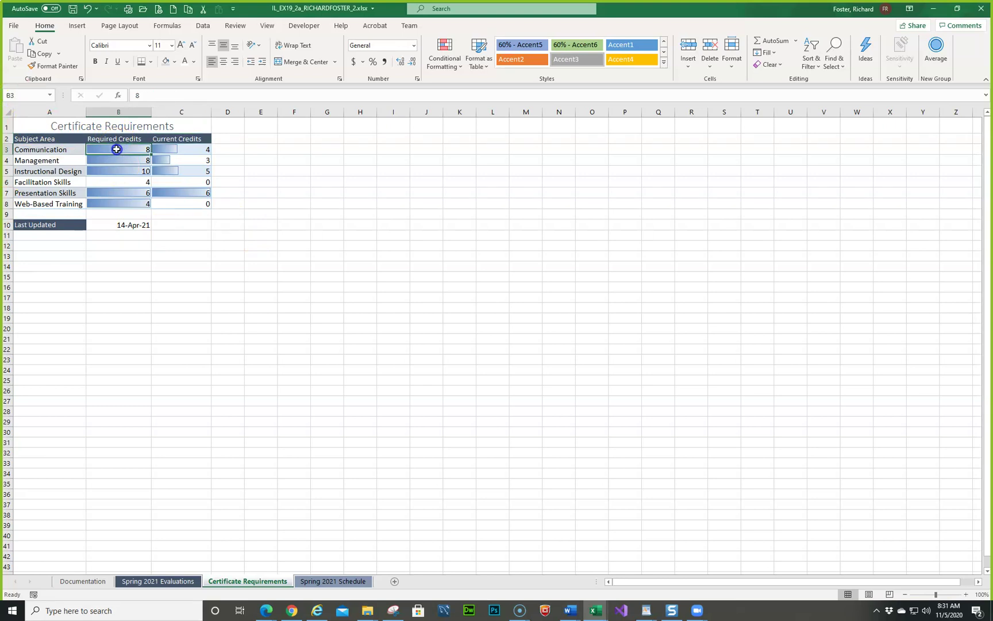
drag(116, 149, 166, 202)
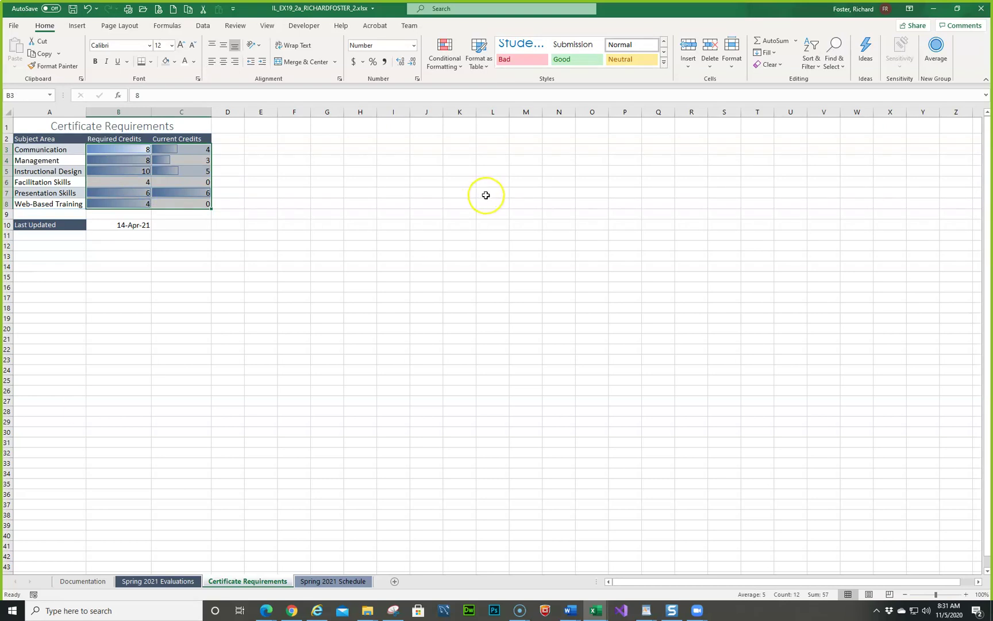
click(402, 62)
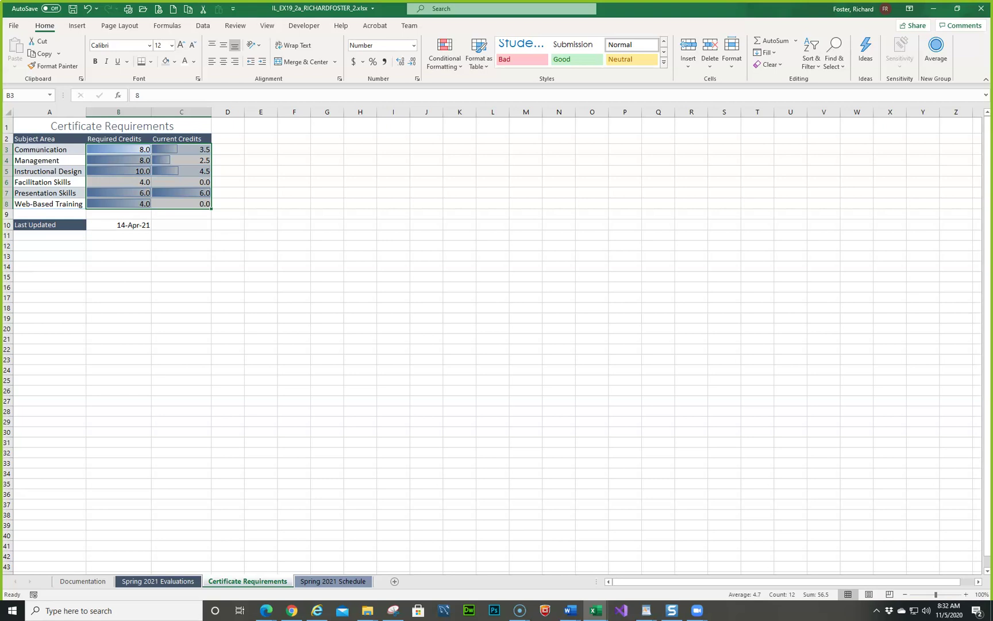
Compare with the Certificate Requirements final figure in Word, then check the decimal places of B3:C8 in Excel's Format Cells dialog.
key(alt+Tab)
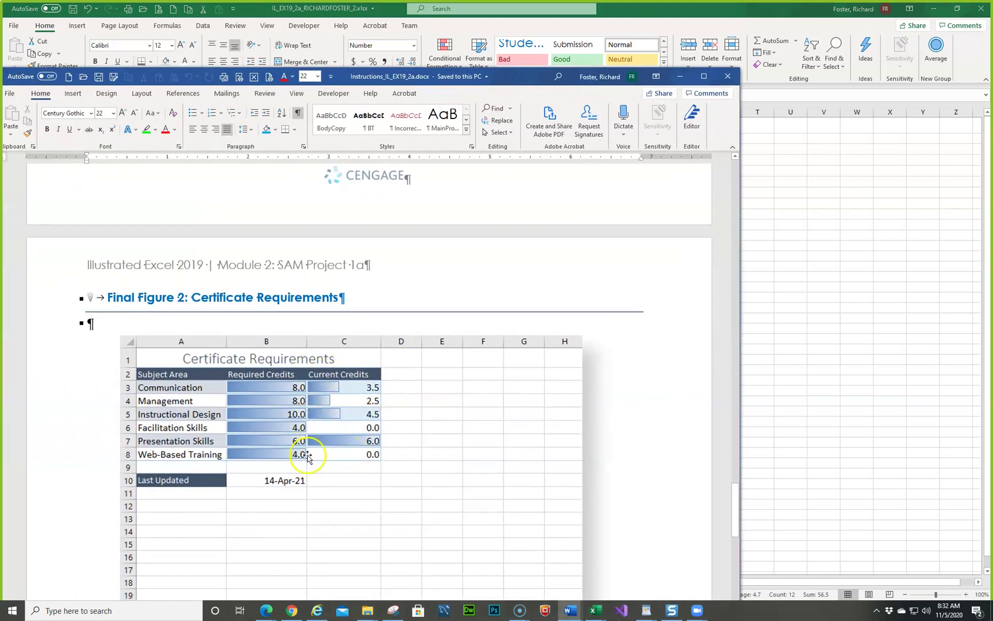
key(alt+Tab)
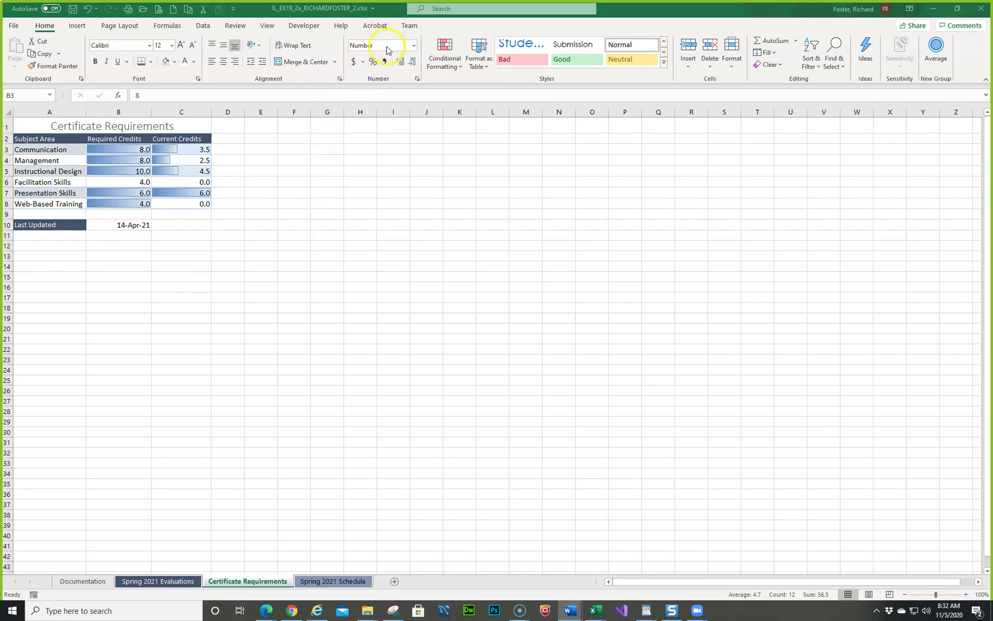
click(418, 77)
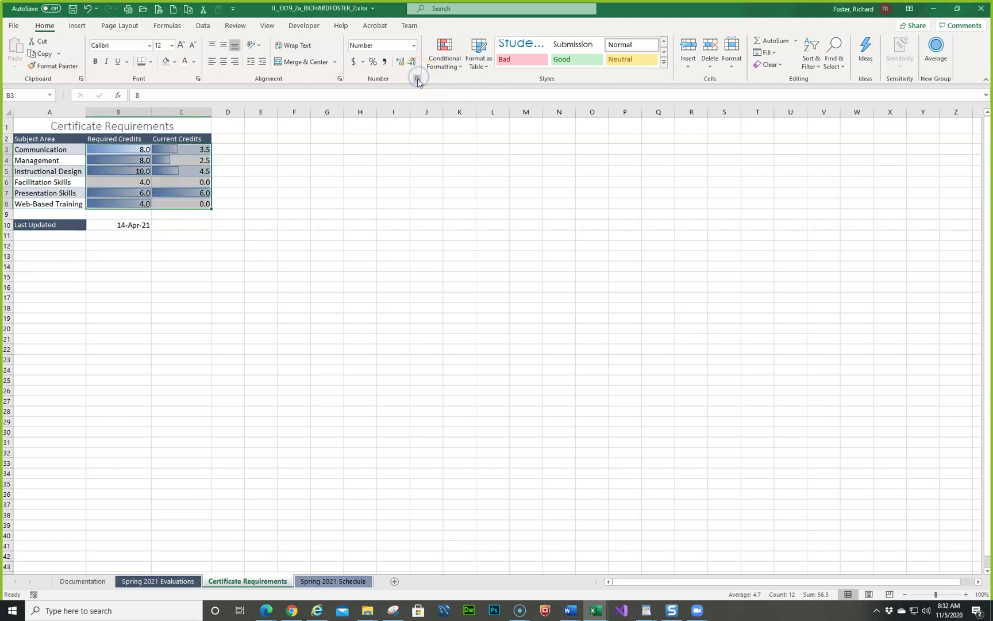
click(417, 79)
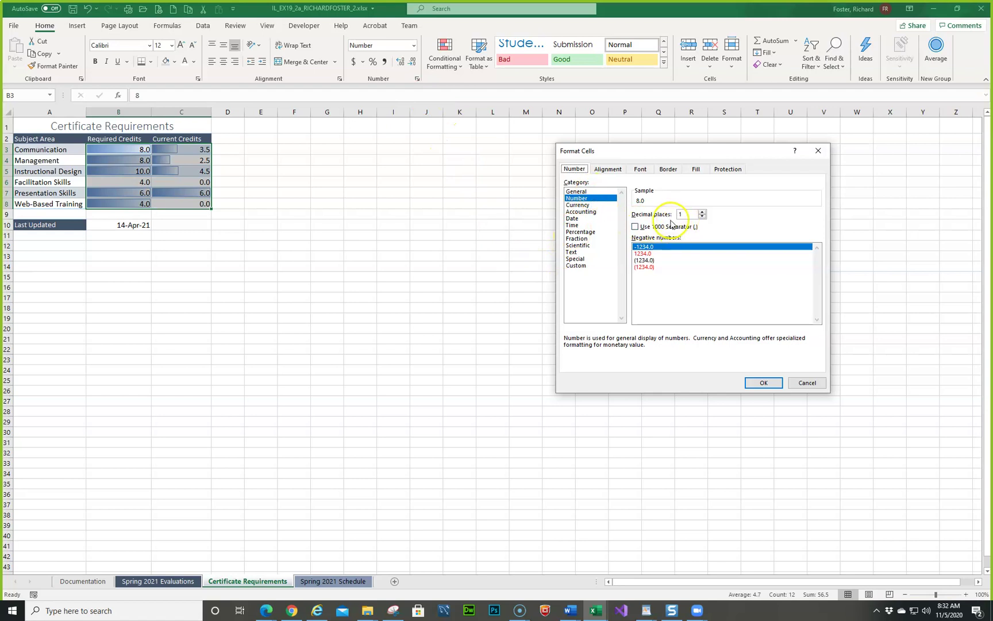
click(804, 384)
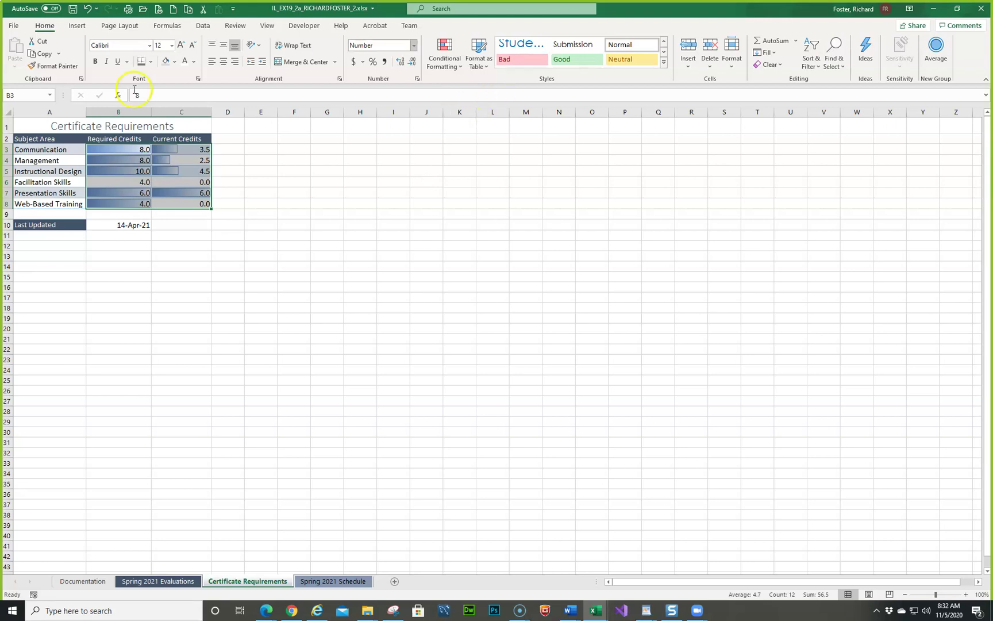
Read the data bar instruction in Word, then apply Gradient Fill Blue Data Bar conditional formatting to range B6:C6 in Excel.
drag(0, 133, 649, 111)
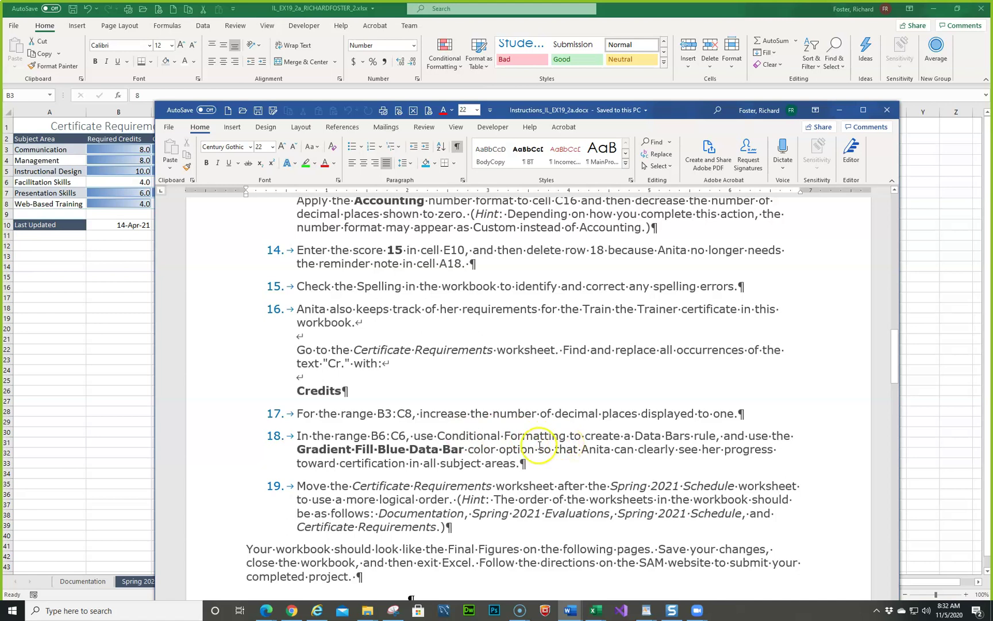
drag(666, 118, 401, 179)
key(alt+Tab)
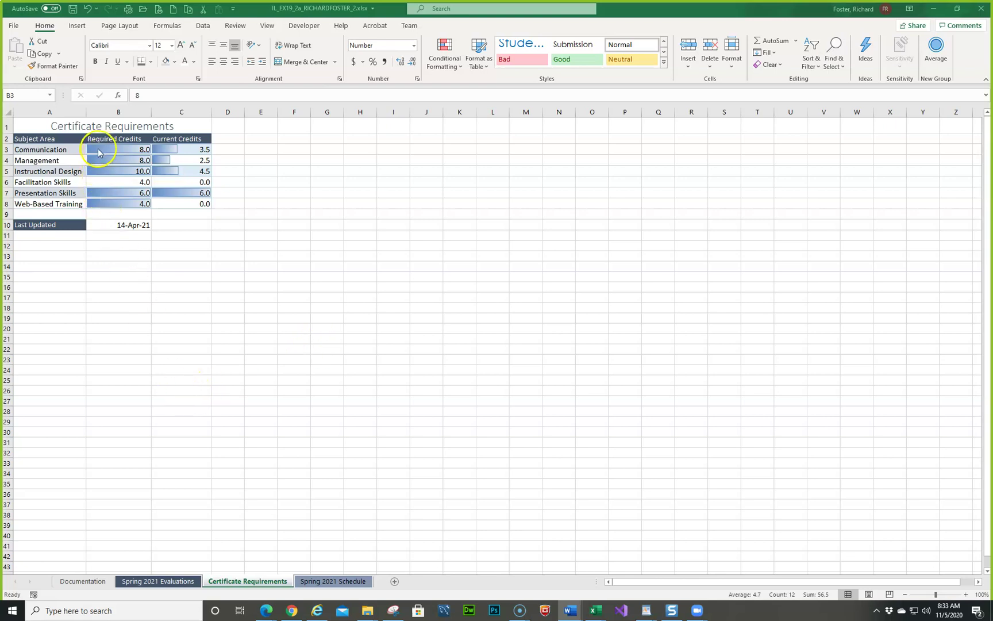
click(106, 186)
drag(106, 186, 159, 183)
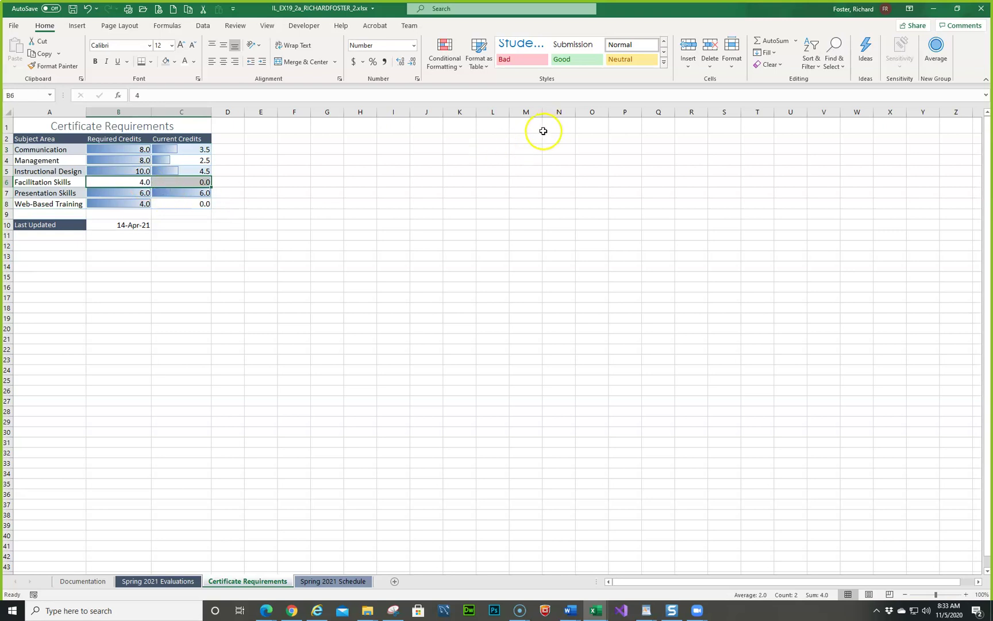
click(458, 67)
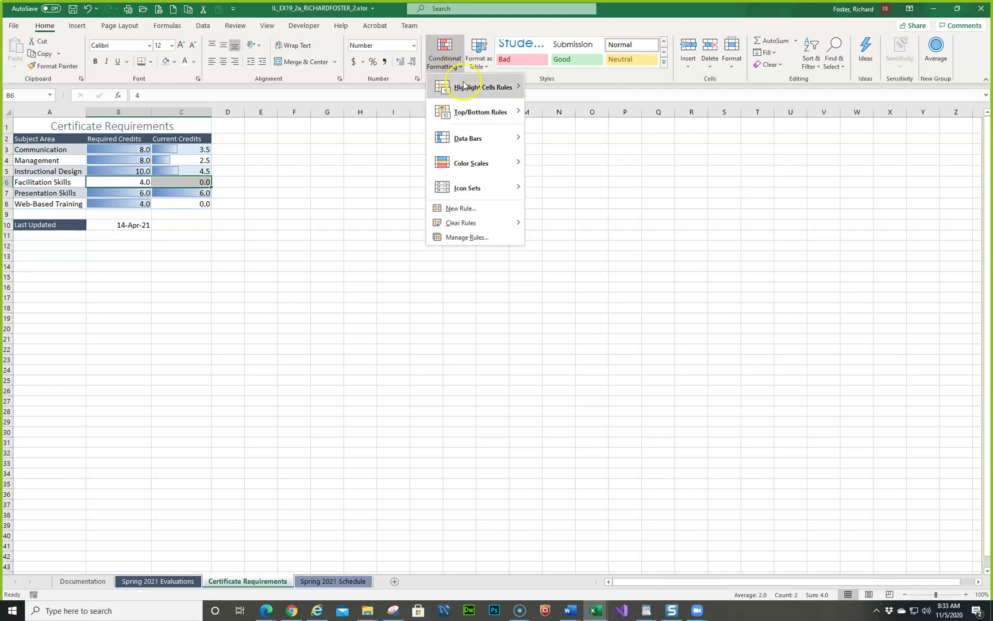
mouse_move(477, 142)
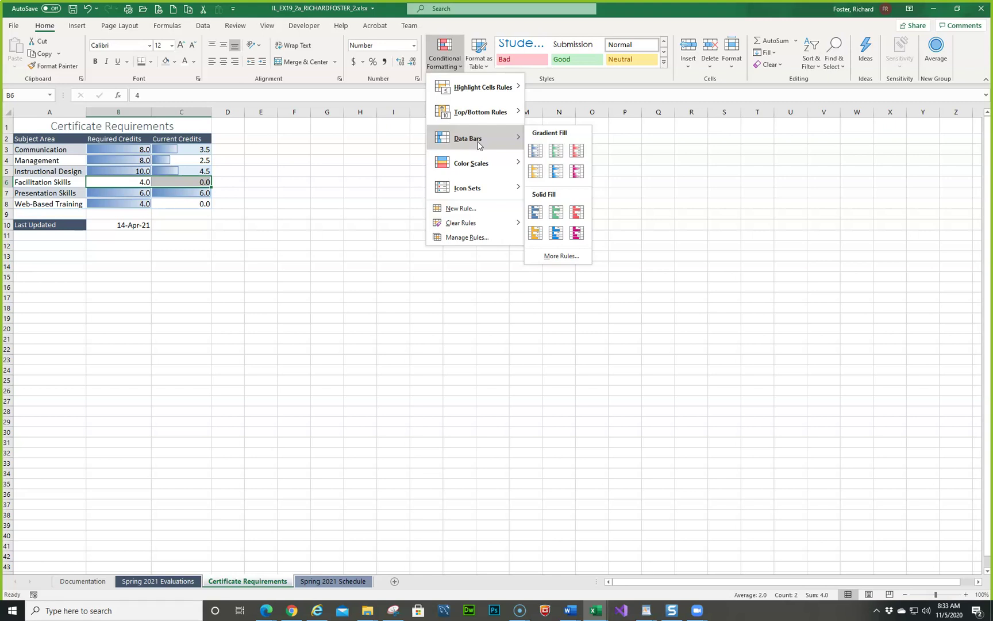
click(535, 151)
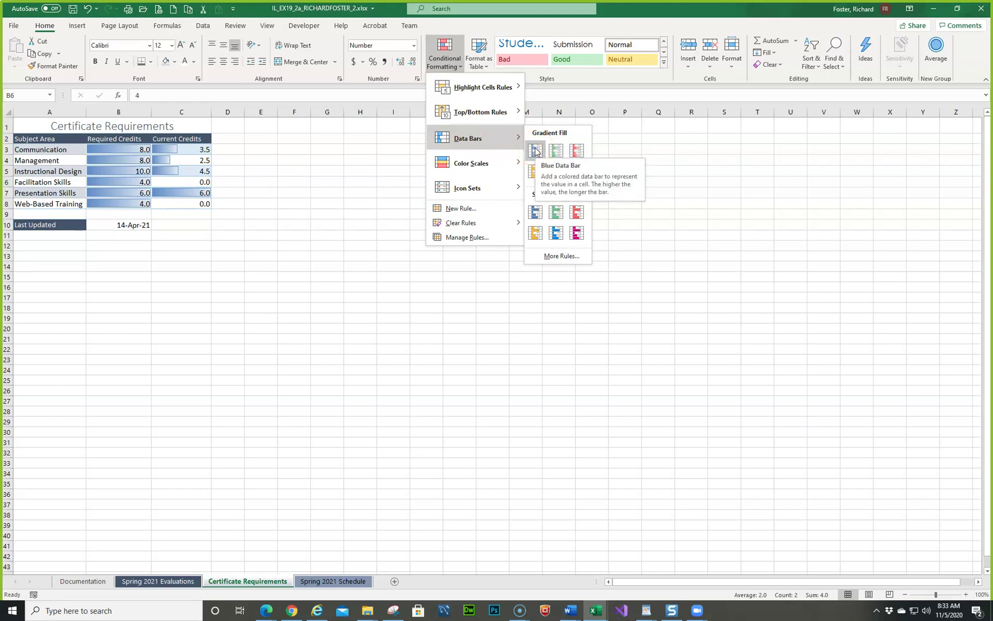
click(535, 151)
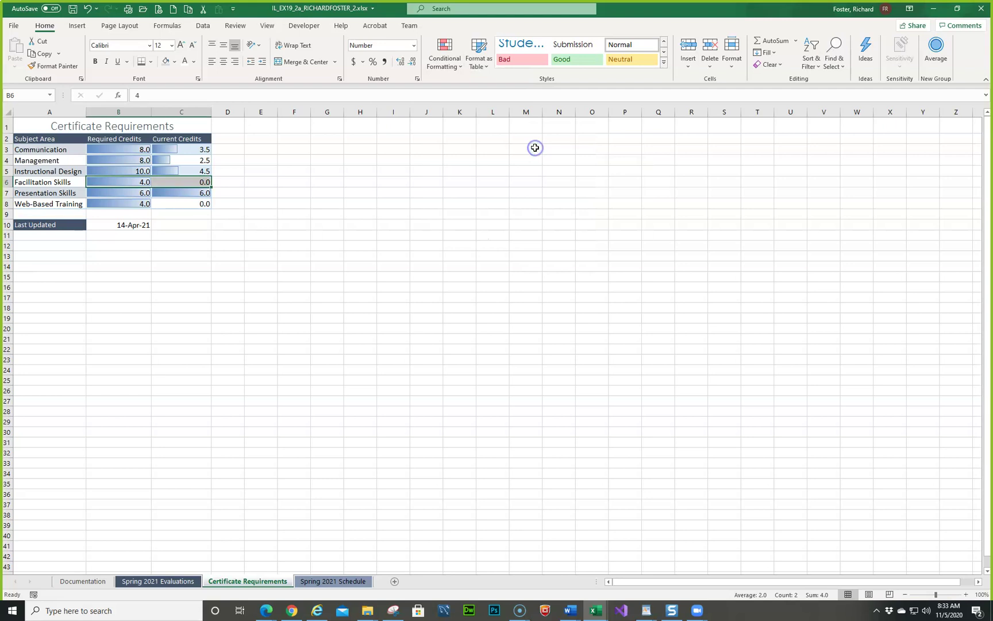
click(452, 254)
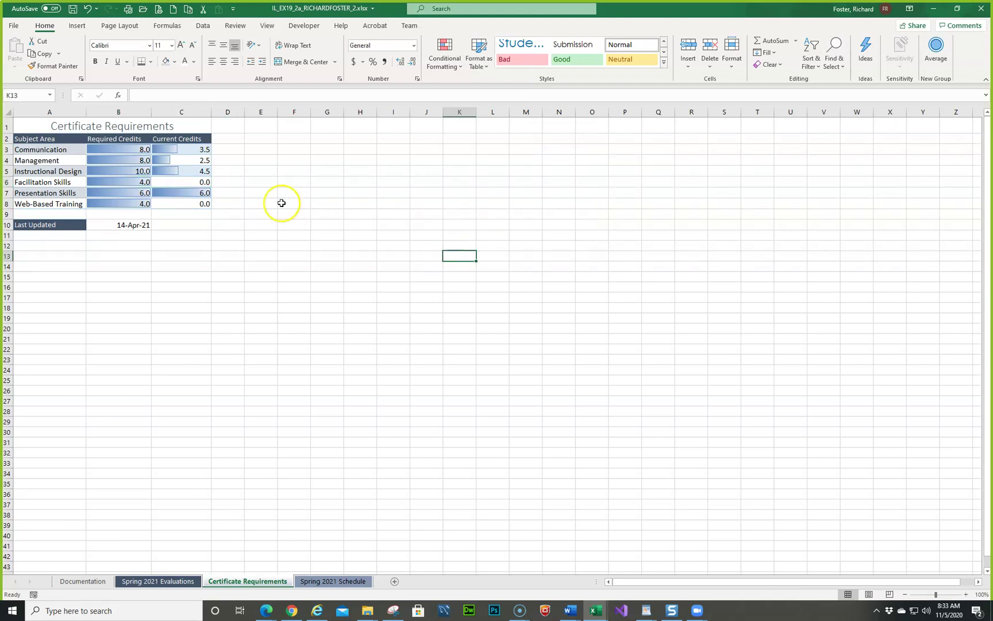
Compare cell C6 and its data bar with Final Figure 2: Certificate Requirements in Word.
click(172, 181)
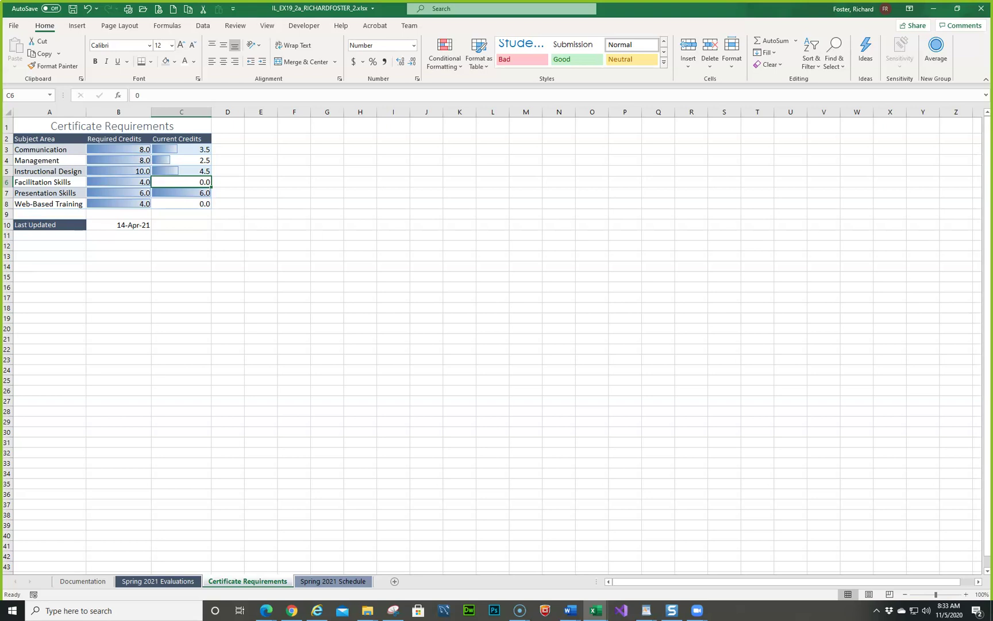
drag(1, 238, 884, 125)
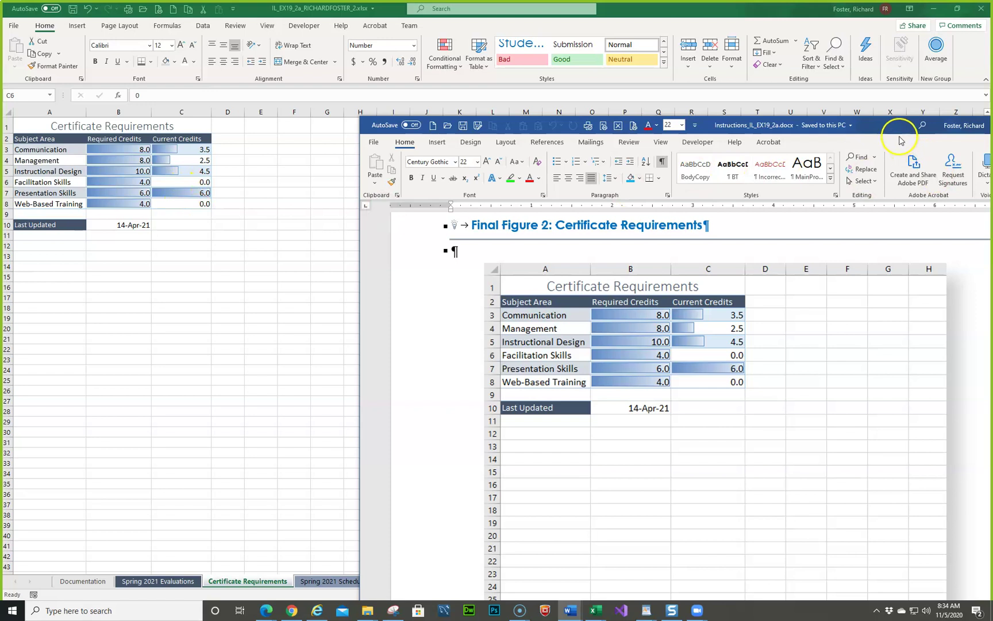
drag(894, 128, 0, 123)
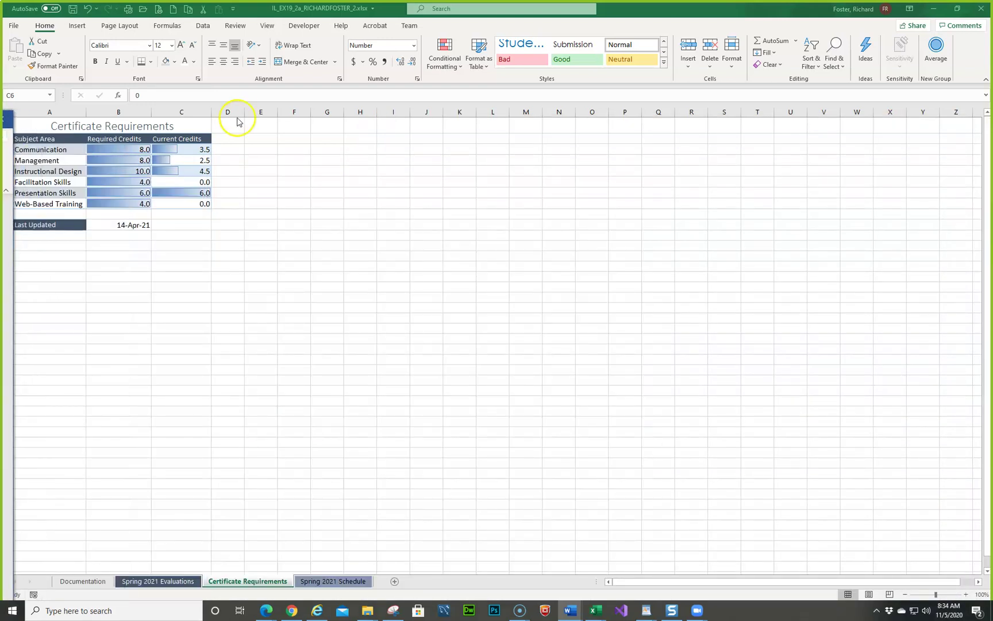
Try the value 3.5 in cell C6 to test its data bar, and undo the entry.
click(188, 183)
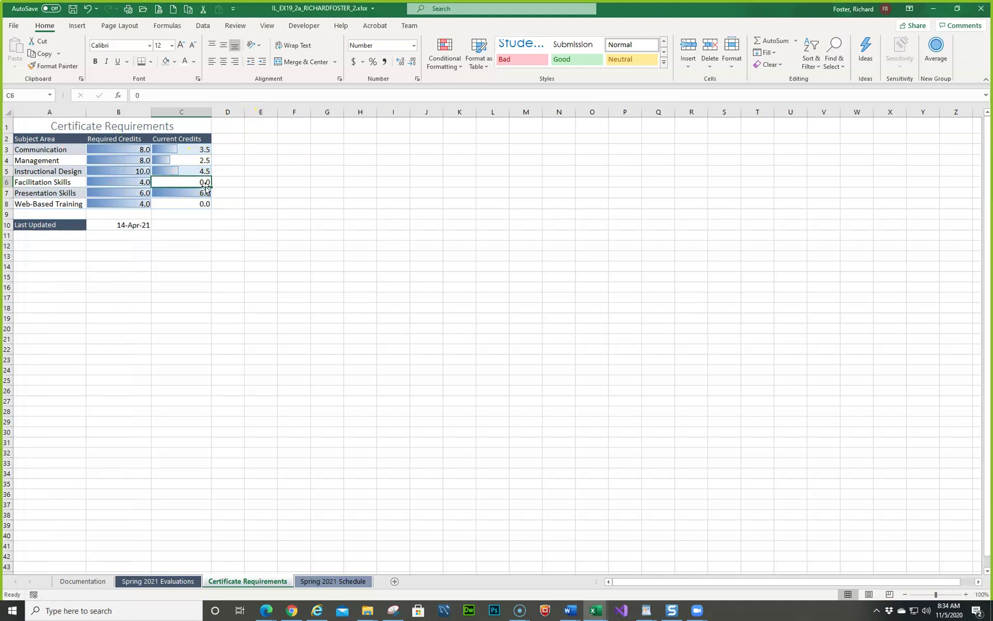
text(3.5)
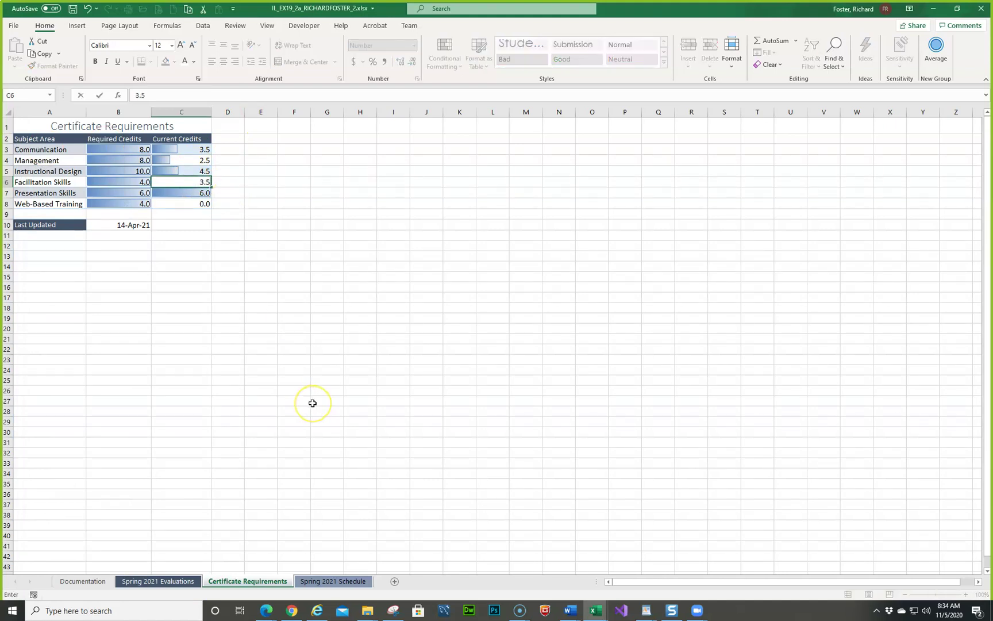
key(Return)
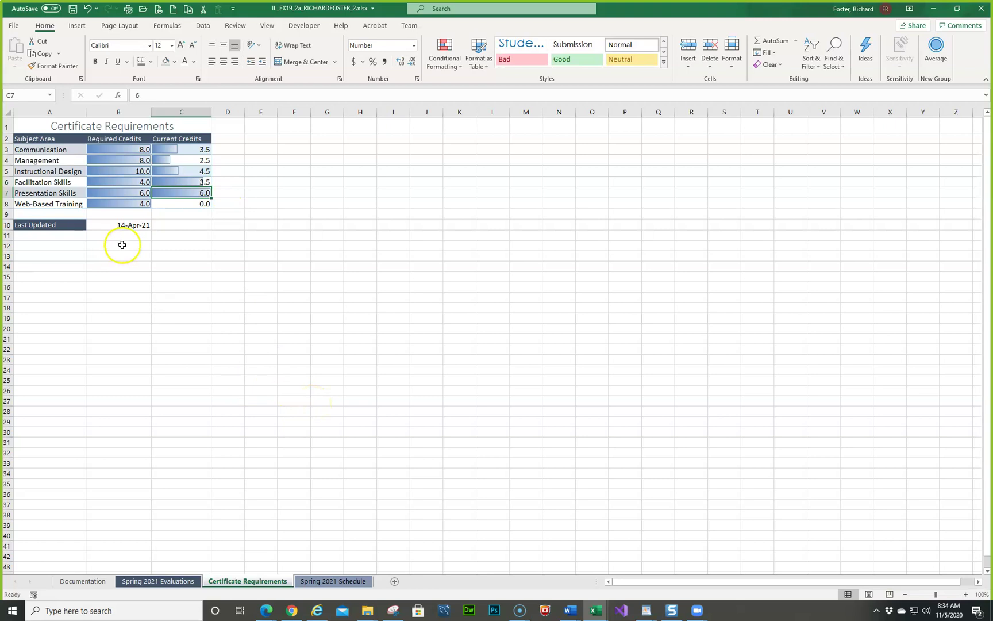
click(87, 9)
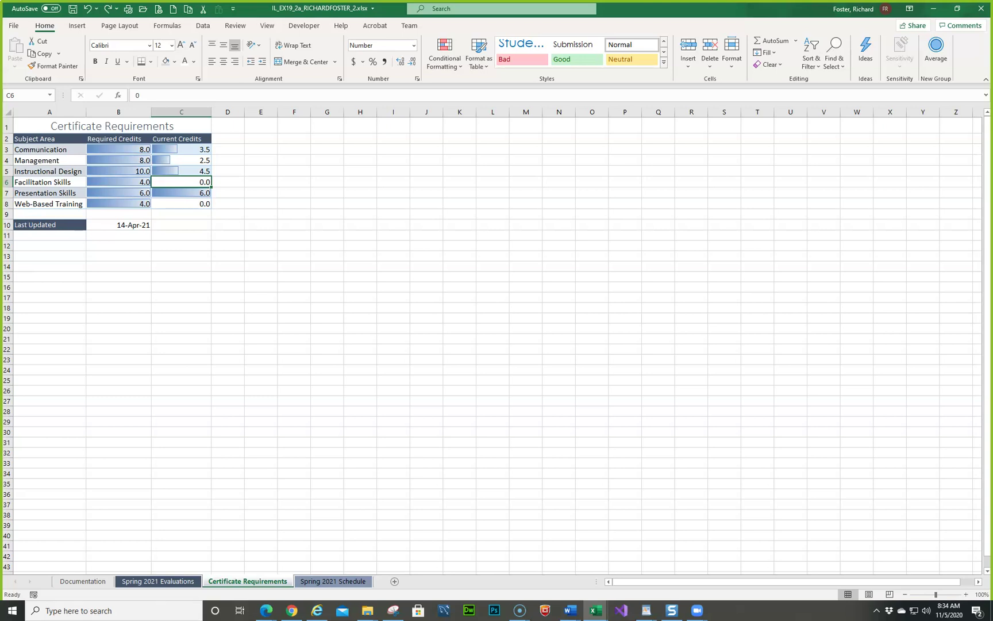
Move the Certificate Requirements worksheet to the end, after Spring 2021 Schedule, and save the workbook.
right_click(257, 585)
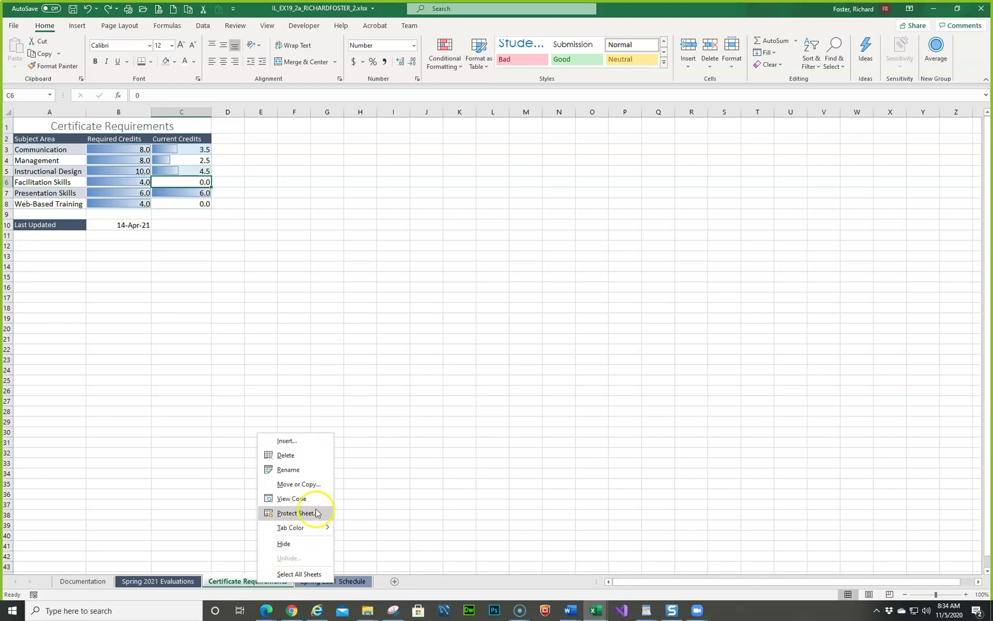
click(314, 485)
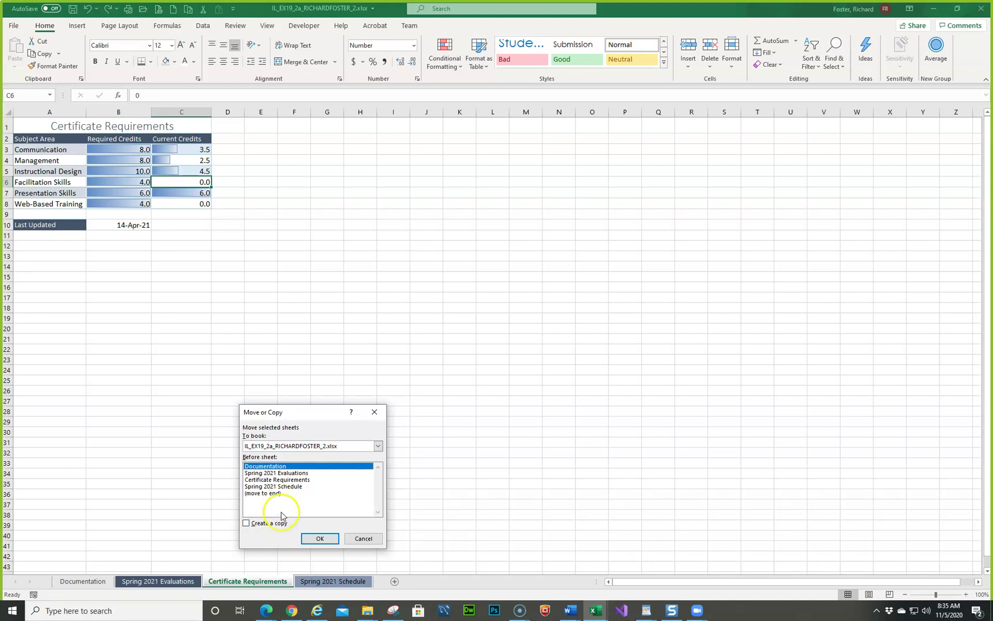
click(276, 480)
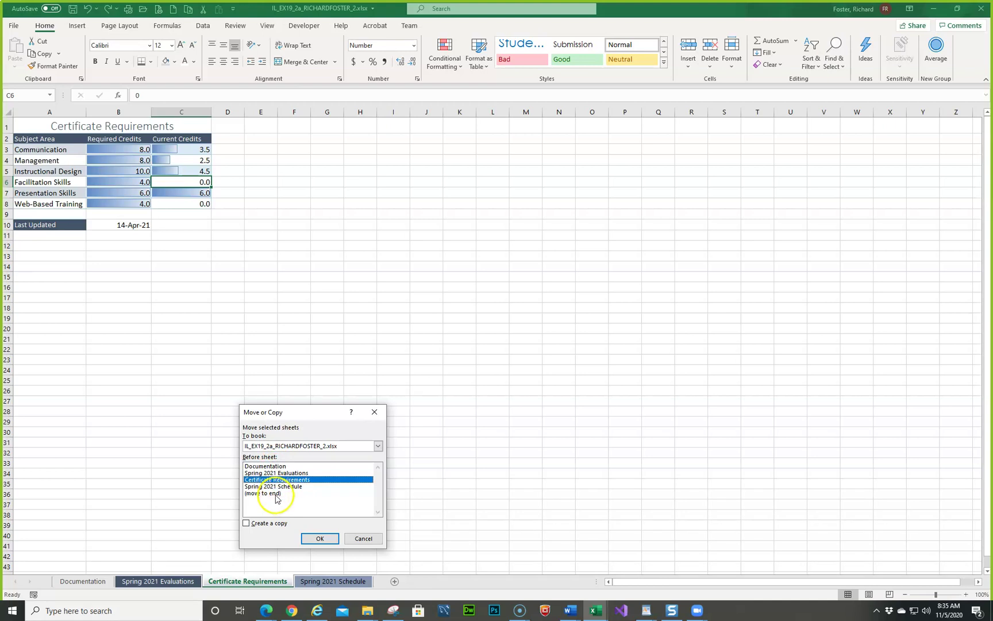
click(275, 494)
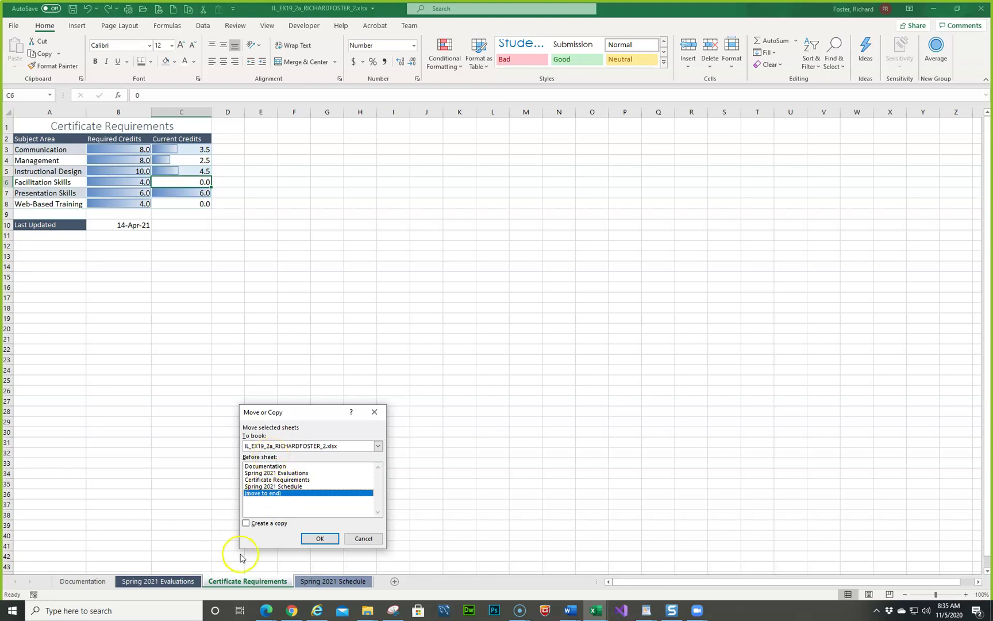
click(317, 539)
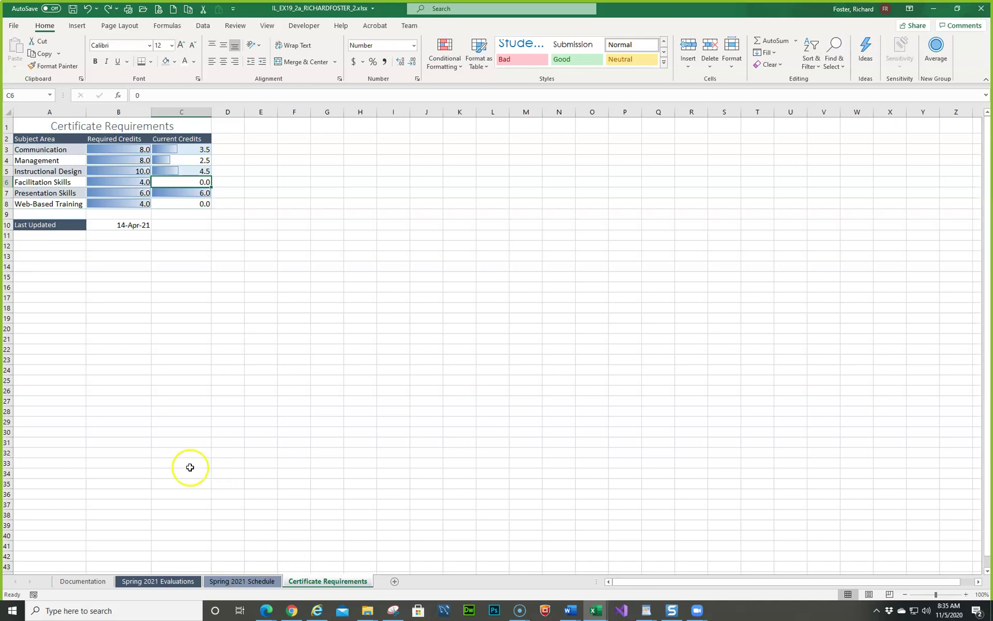
mouse_move(316, 580)
mouse_down()
mouse_move(235, 585)
mouse_move(322, 583)
mouse_up()
click(73, 9)
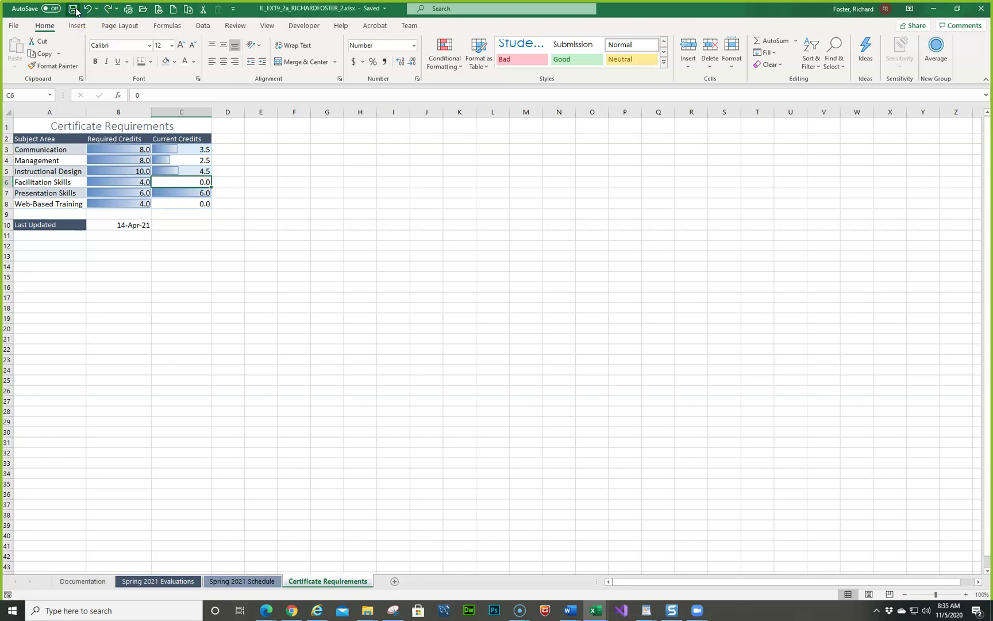